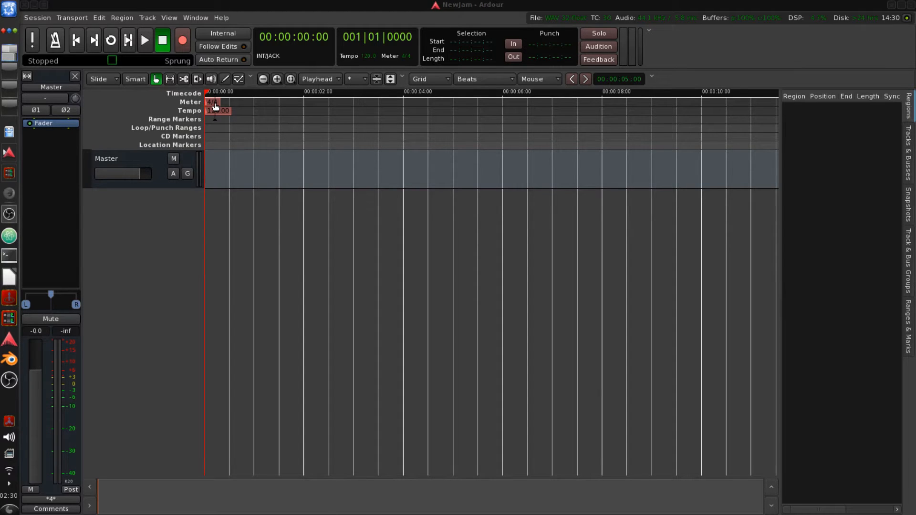
- Open the meter marker's editor and close it without changes
left_click_drag(214, 104, 217, 98)
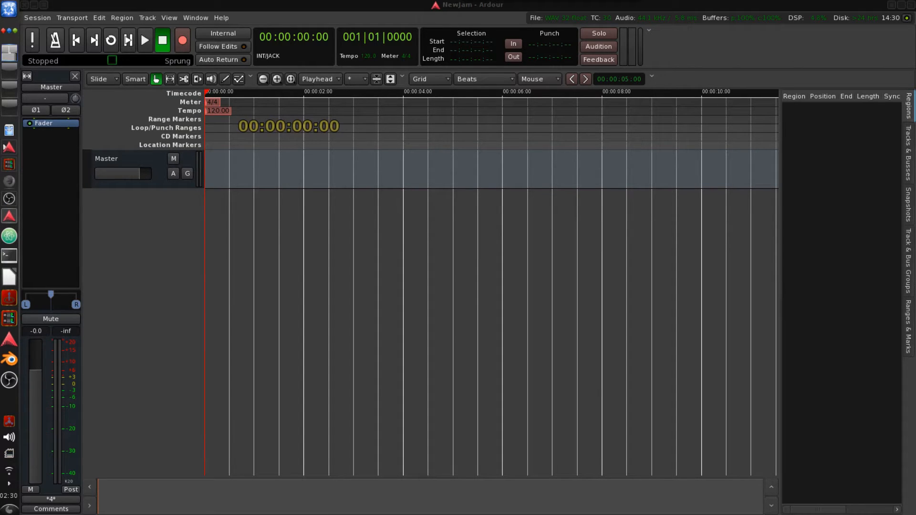
left_click_drag(548, 0, 506, 254)
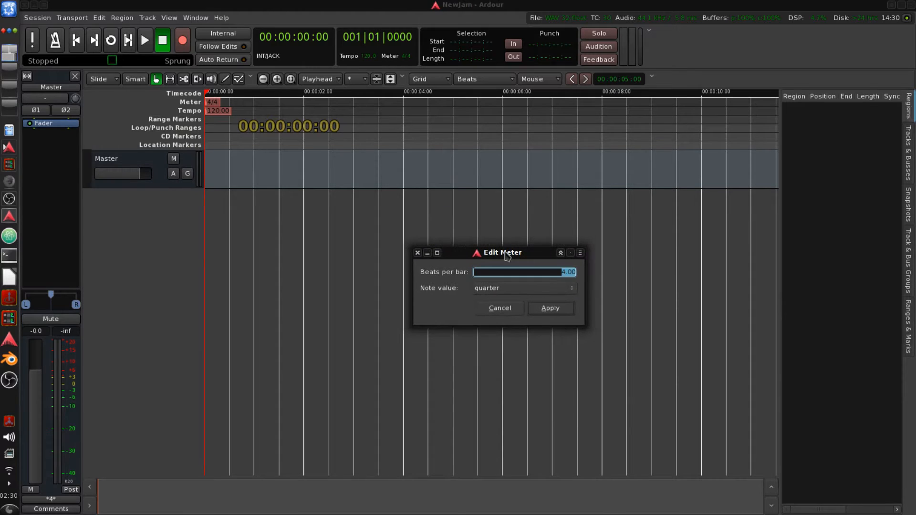
left_click(416, 253)
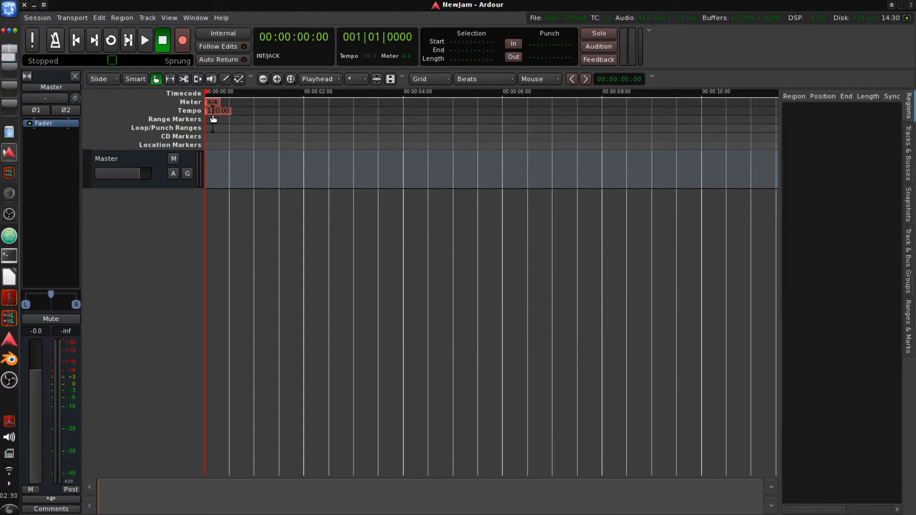
- Open the tempo marker's editor and close it without changes
left_click_drag(213, 119, 211, 119)
left_click_drag(550, 0, 478, 223)
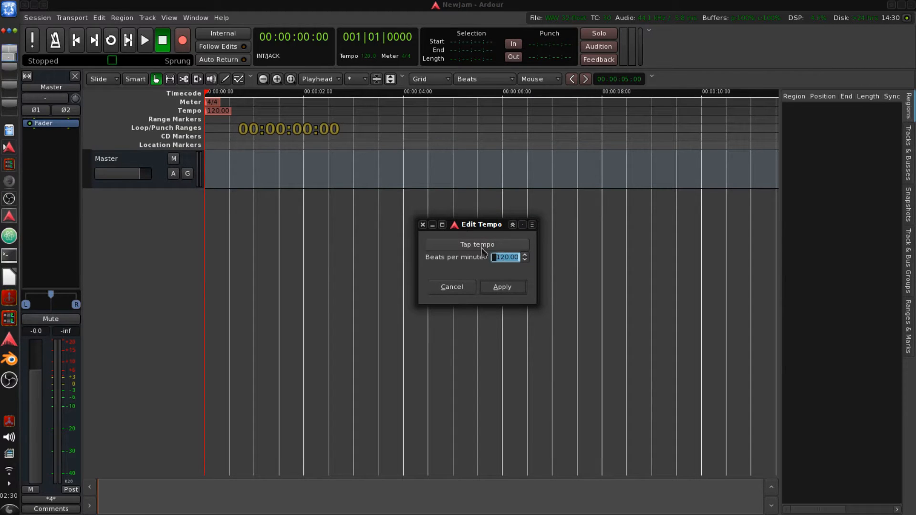
left_click_drag(473, 224, 464, 230)
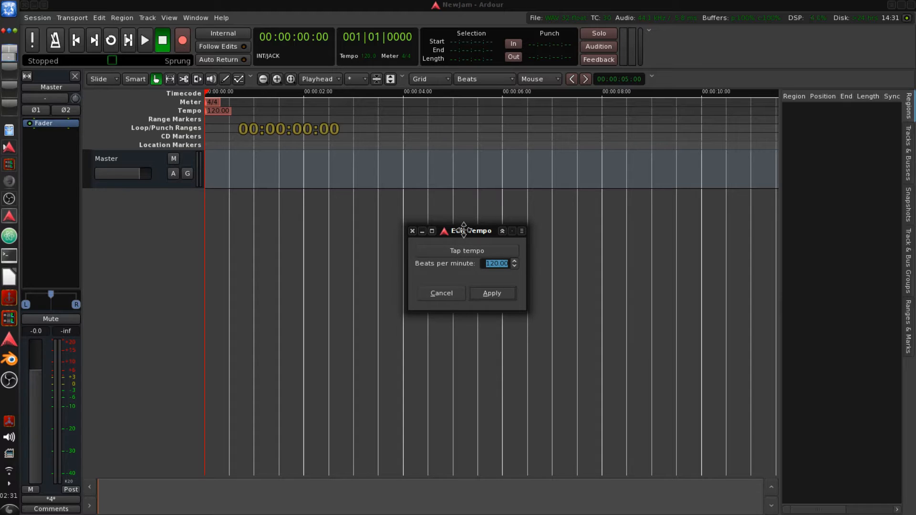
left_click(412, 232)
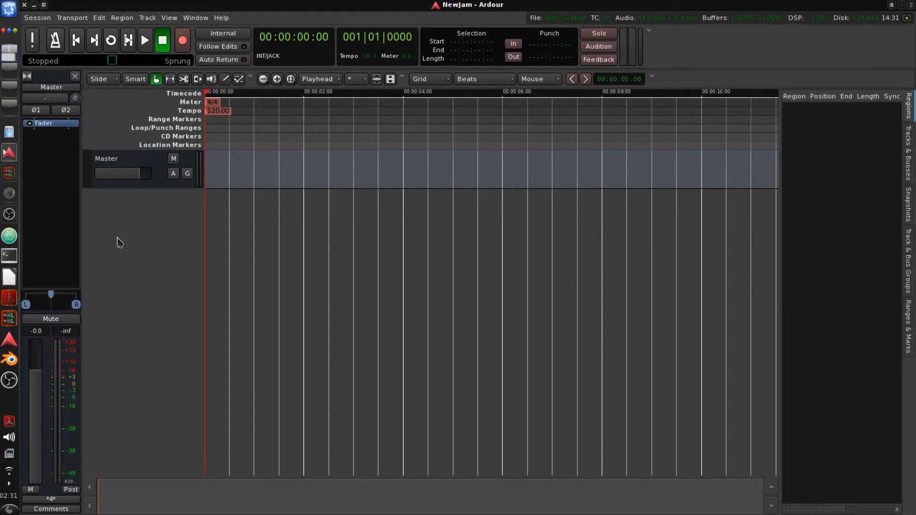
- Add one MIDI track using the Fabla instrument
right_click(139, 205)
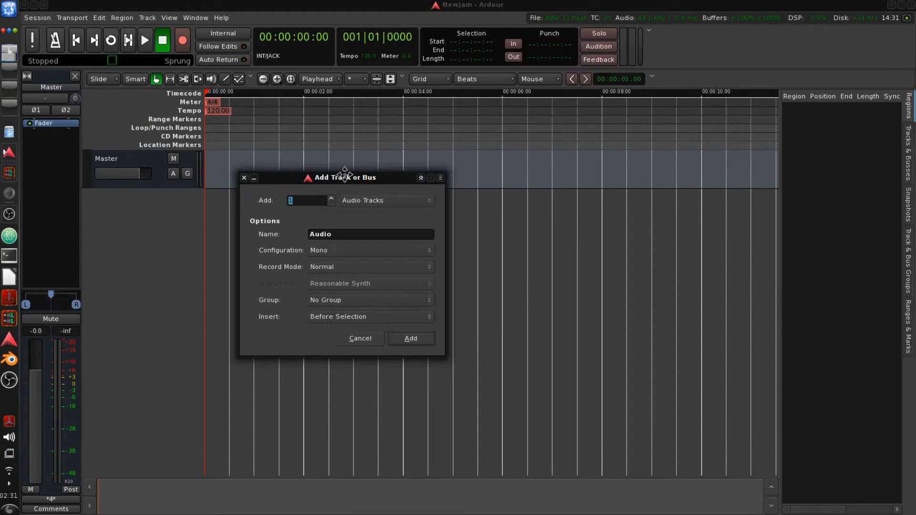
left_click(383, 200)
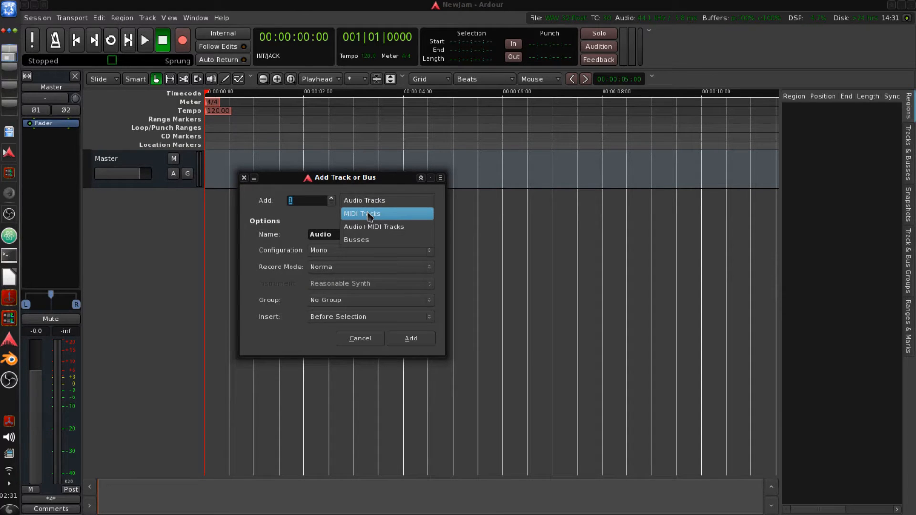
left_click(370, 216)
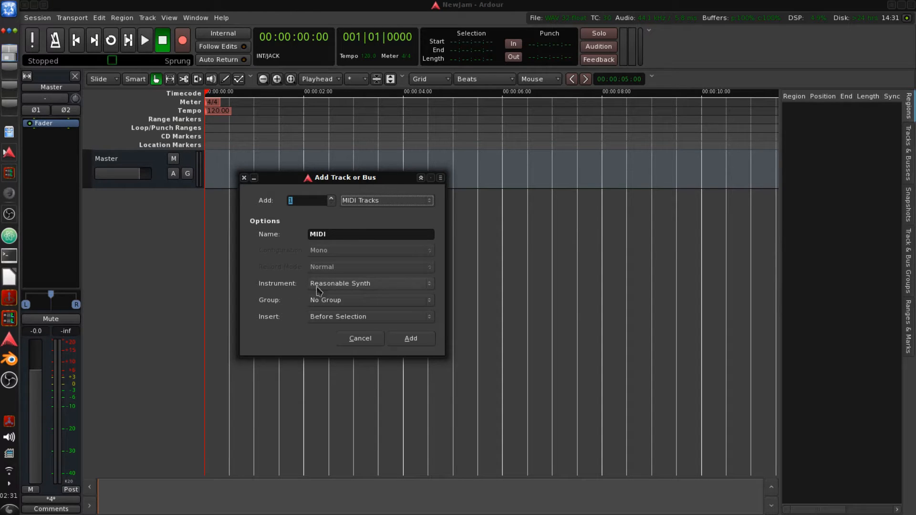
left_click(334, 287)
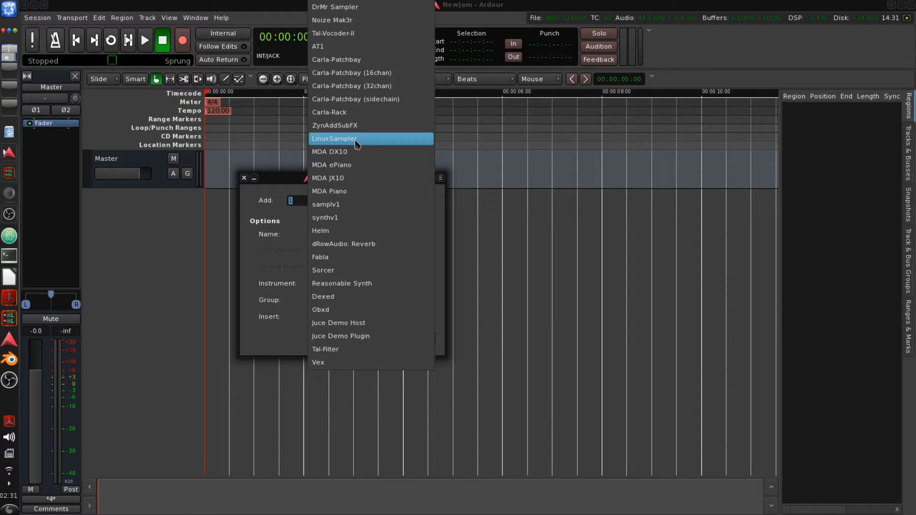
left_click(351, 263)
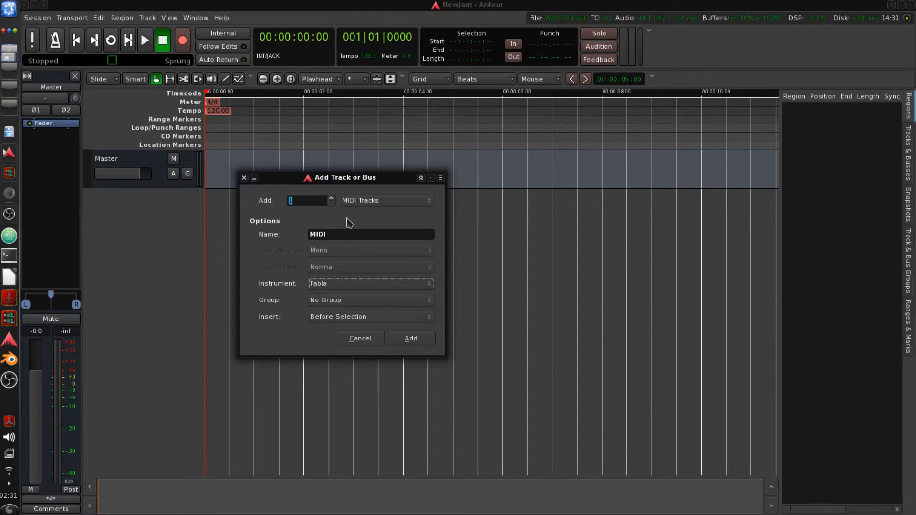
left_click(419, 339)
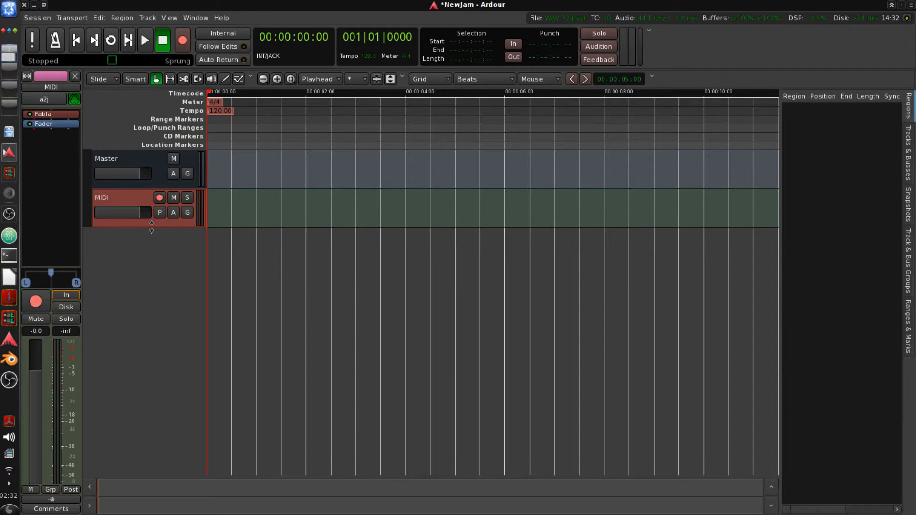
- Open the Fabla plugin's editor window on the MIDI track
left_click_drag(151, 226, 179, 456)
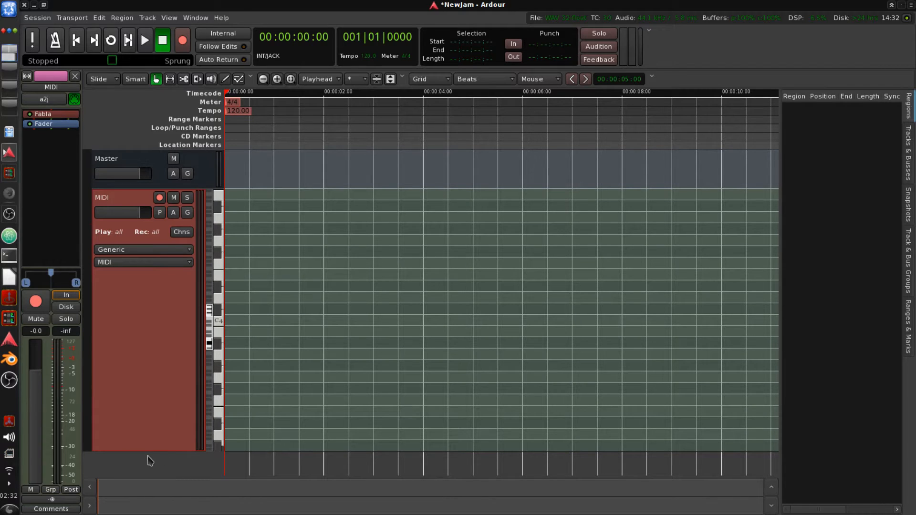
left_click_drag(142, 451, 138, 231)
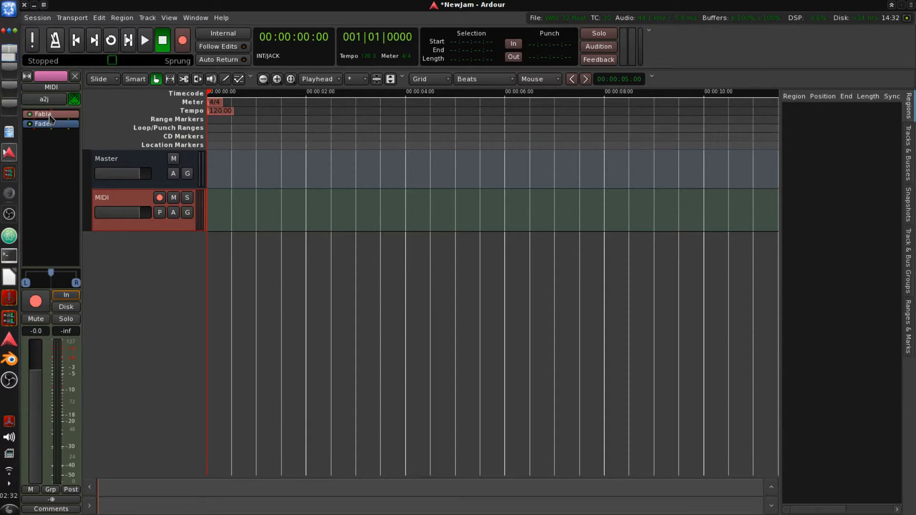
right_click(51, 115)
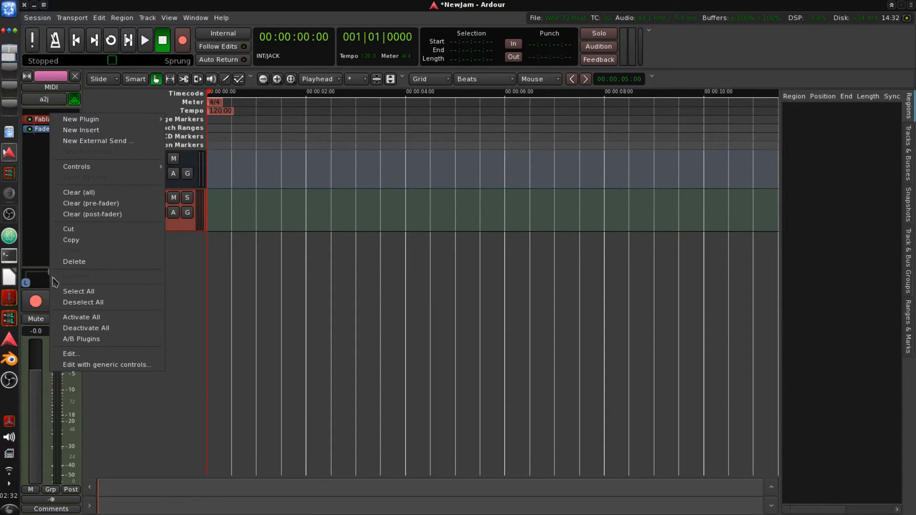
left_click(73, 355)
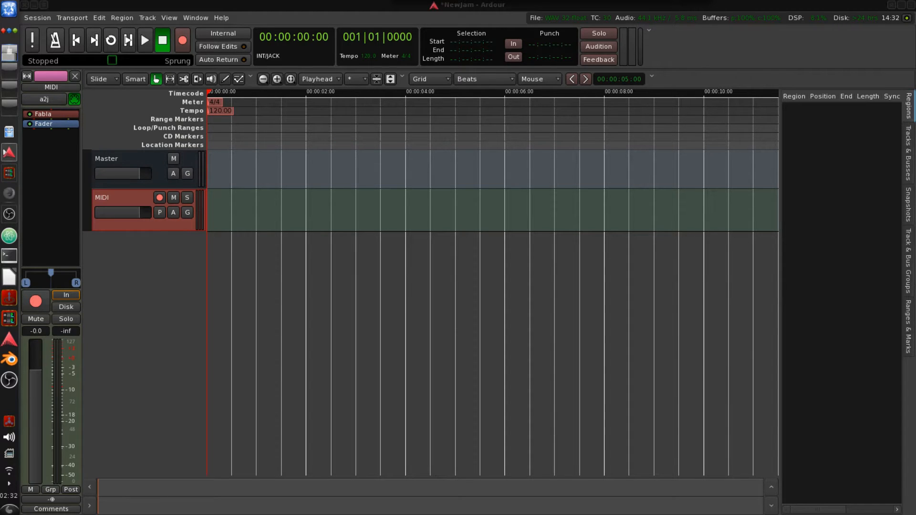
left_click_drag(536, 0, 467, 89)
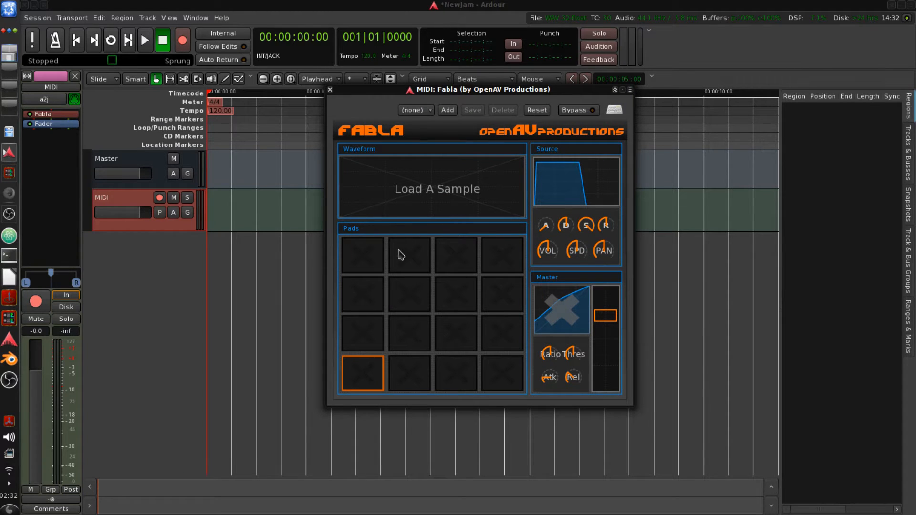
- Try the empty drum pads in the Fabla editor
left_click(356, 347)
left_click(393, 370)
left_click(407, 347)
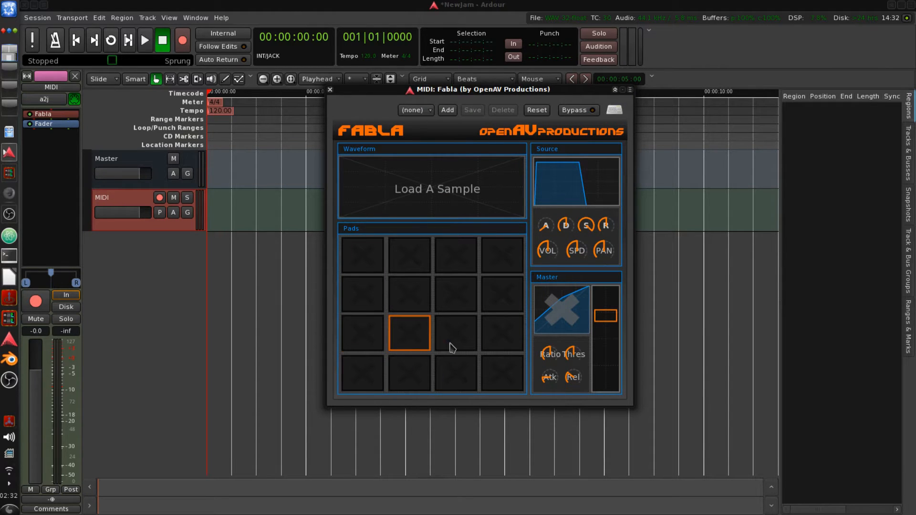
left_click(453, 344)
left_click(458, 371)
left_click(487, 339)
left_click(498, 378)
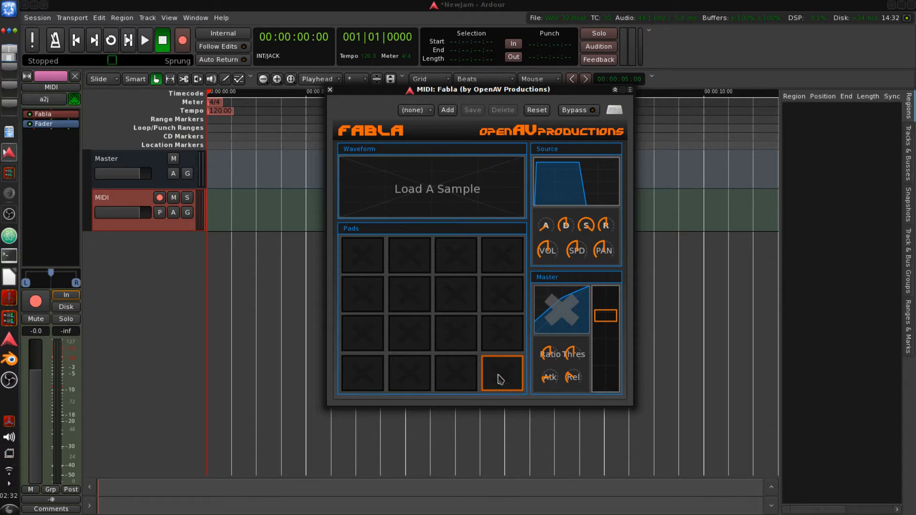
- Load the fabla808 preset in Fabla and audition pads 1, 2 and 5
left_click(415, 110)
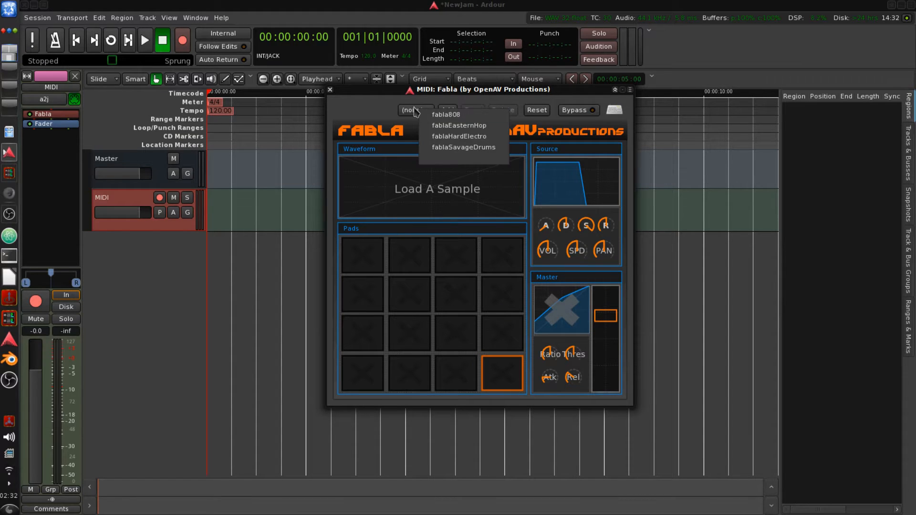
left_click(444, 117)
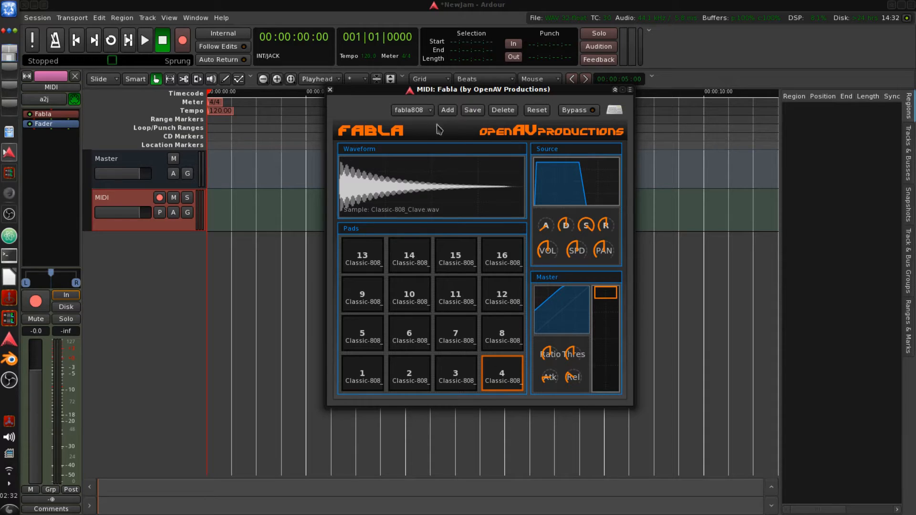
left_click(368, 376)
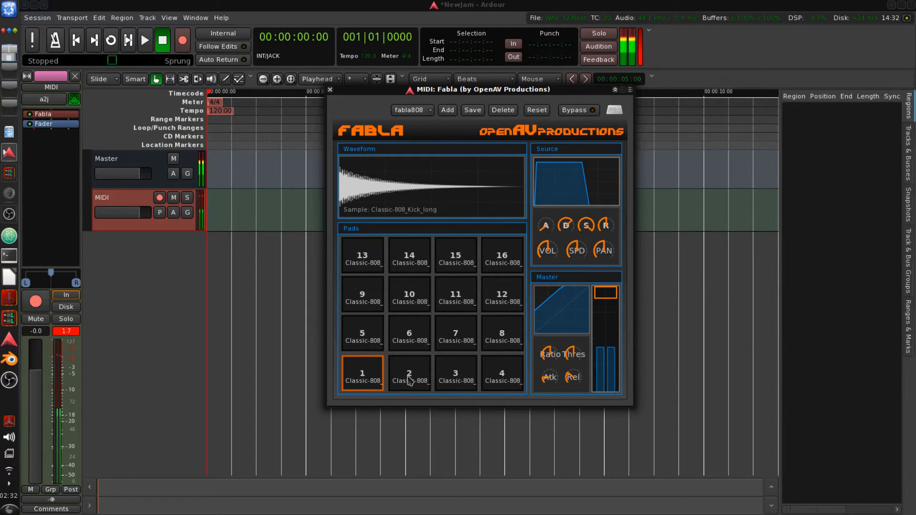
left_click(409, 379)
left_click(368, 339)
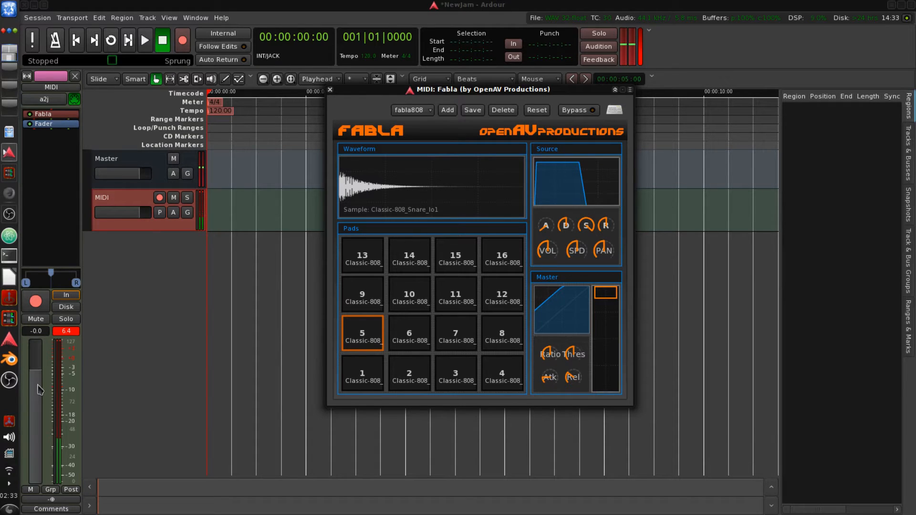
- Lower the MIDI track's fader to -7.0 dB
scroll(40, 389, "down", 1)
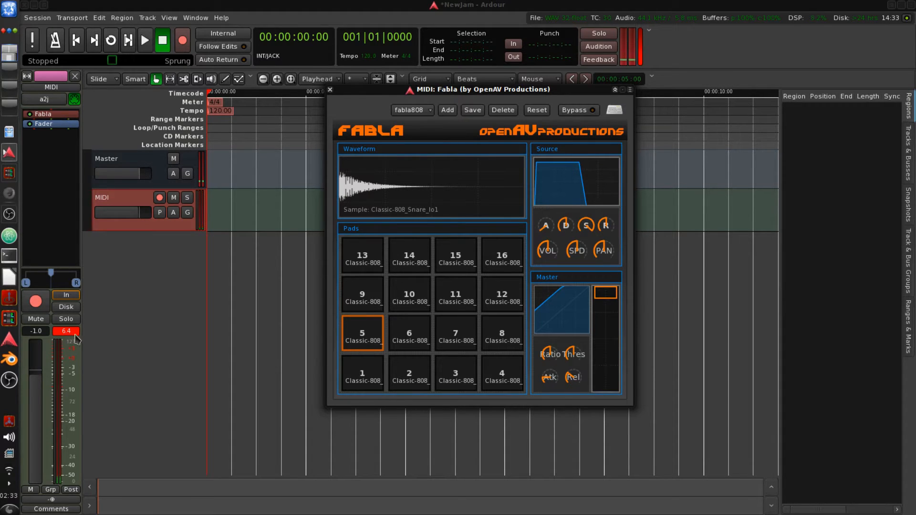
scroll(42, 396, "down", 1)
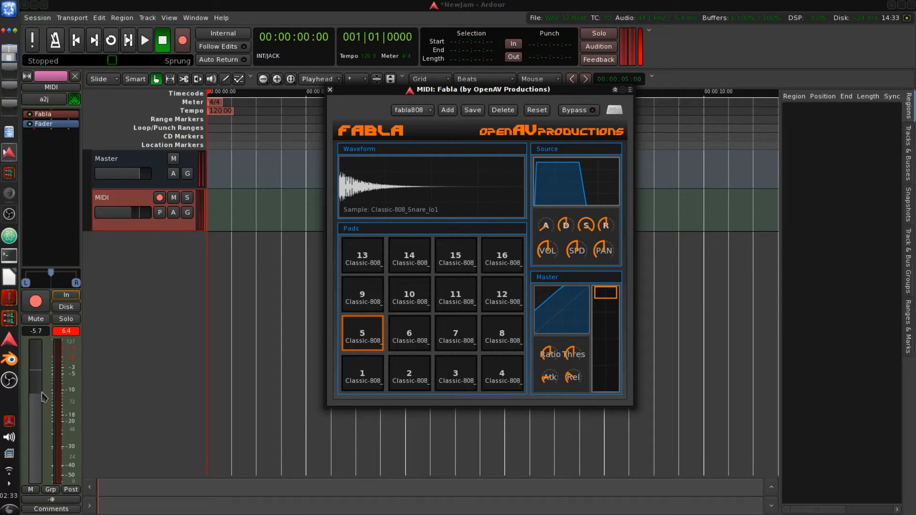
scroll(44, 396, "down", 1)
left_click(72, 334)
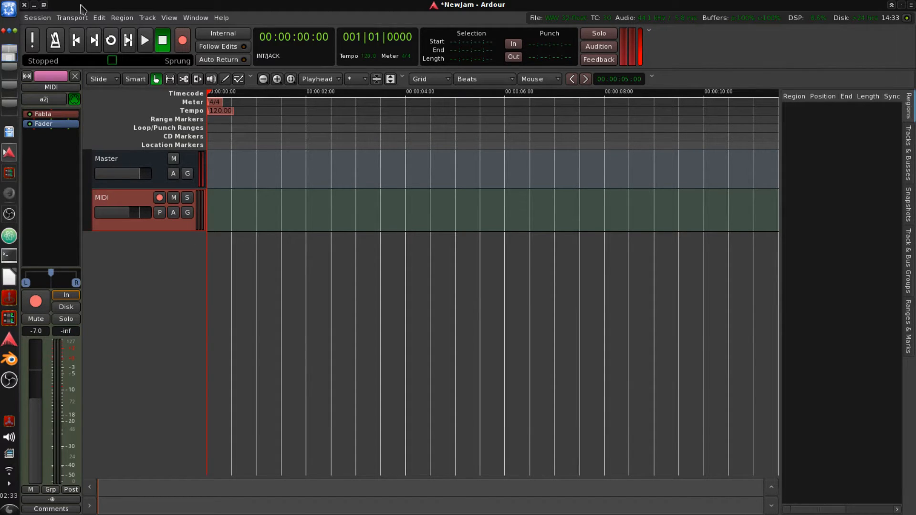
left_click_drag(81, 5, 133, 270)
left_click_drag(362, 90, 412, 0)
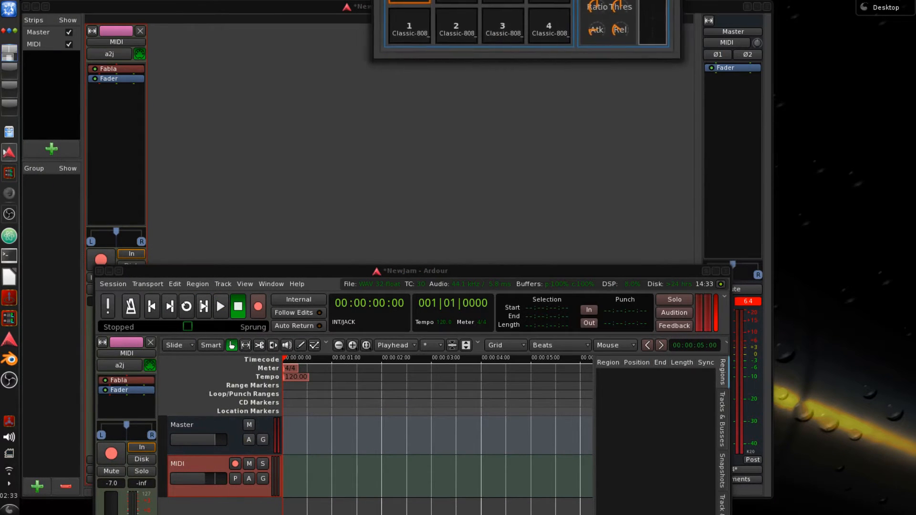
left_click_drag(341, 274, 336, 191)
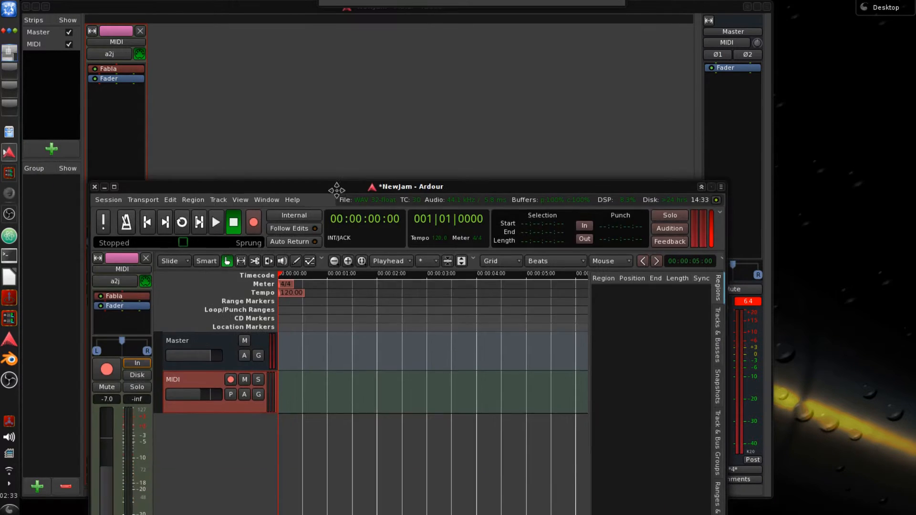
double_click(334, 188)
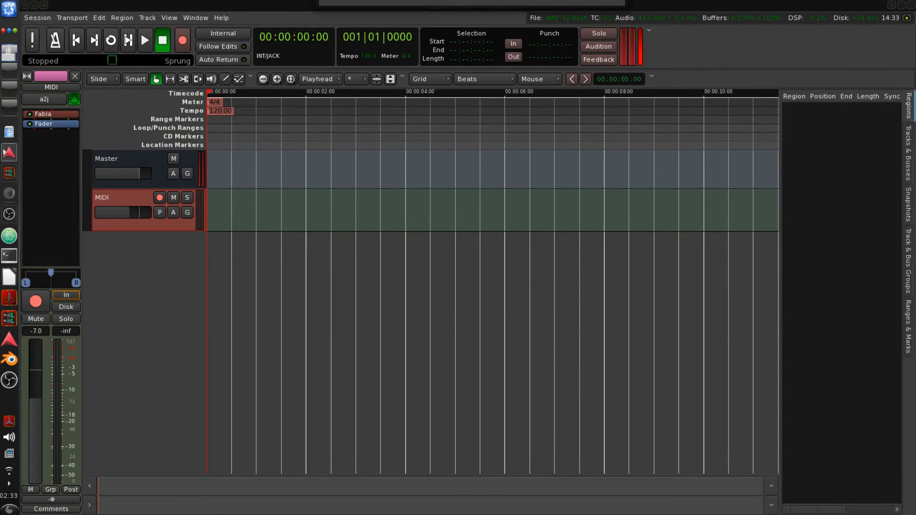
left_click_drag(419, 0, 438, 97)
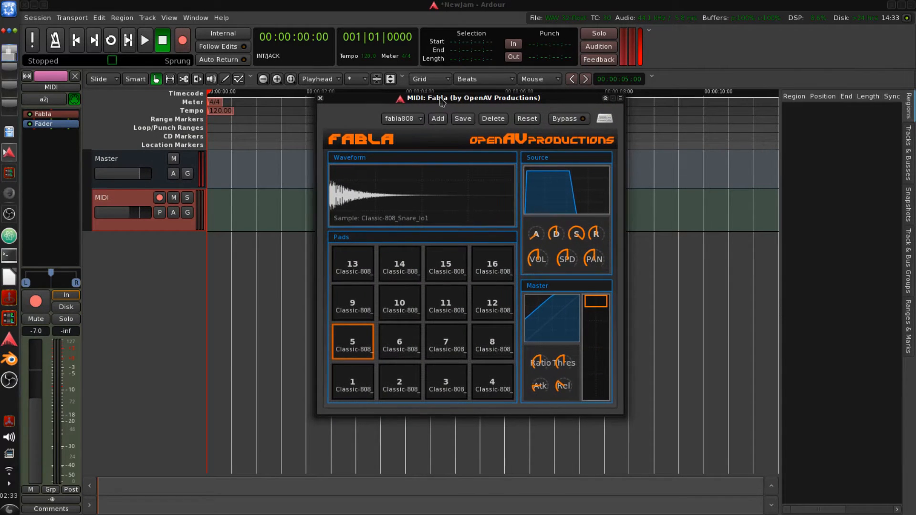
- Audition all sixteen fabla808 drum pads in turn
left_click(358, 296)
left_click(354, 341)
left_click(354, 381)
left_click(398, 380)
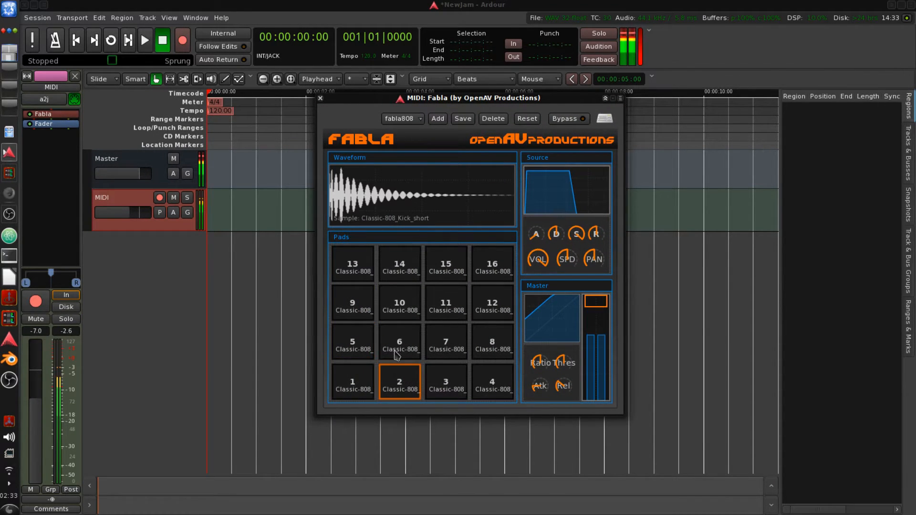
left_click(396, 353)
left_click(446, 344)
left_click(447, 381)
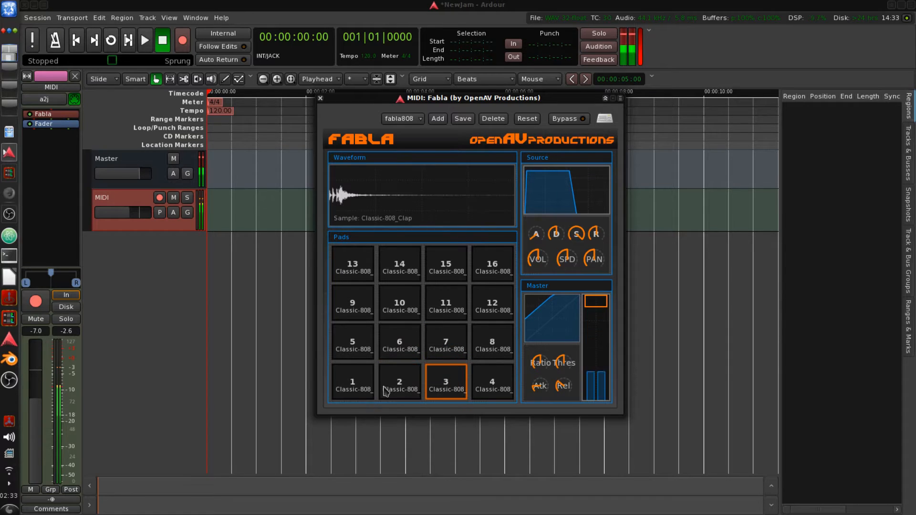
left_click(387, 391)
left_click(491, 381)
left_click(491, 344)
left_click(492, 303)
left_click(444, 300)
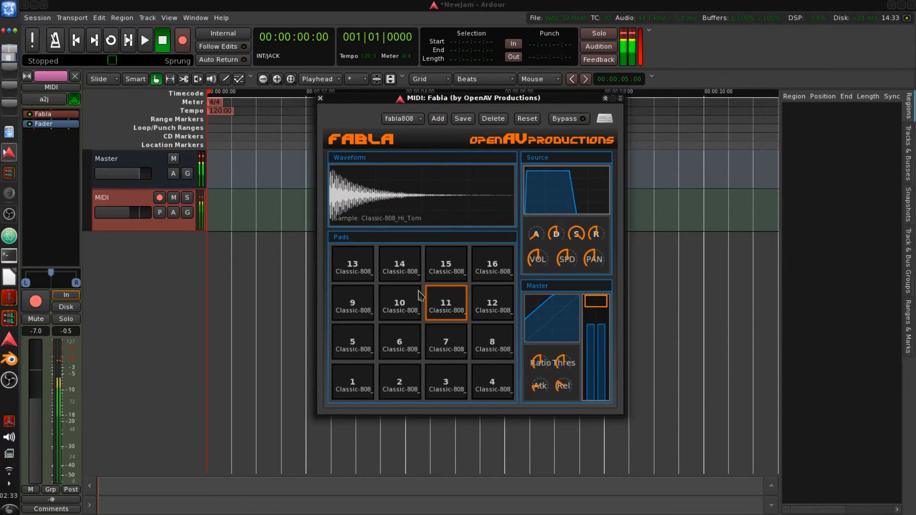
left_click(398, 306)
left_click(353, 298)
left_click(353, 265)
left_click(405, 267)
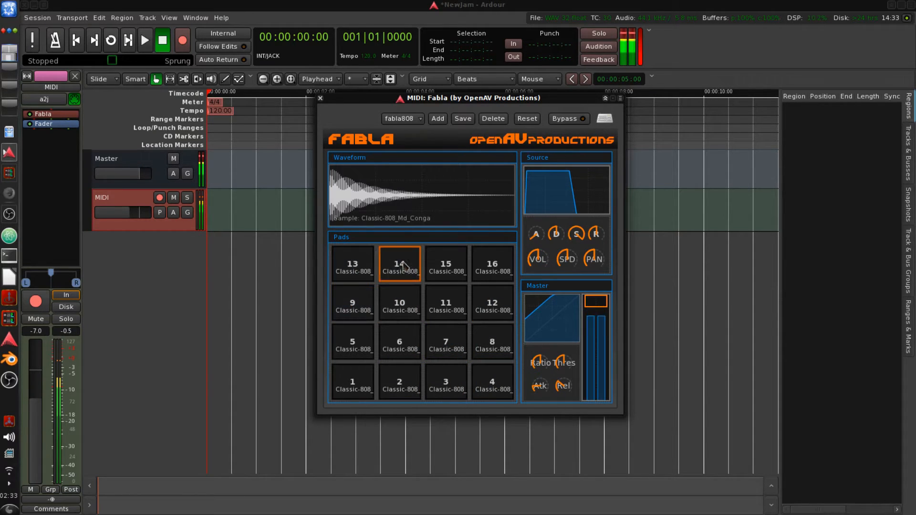
left_click(446, 264)
left_click(491, 265)
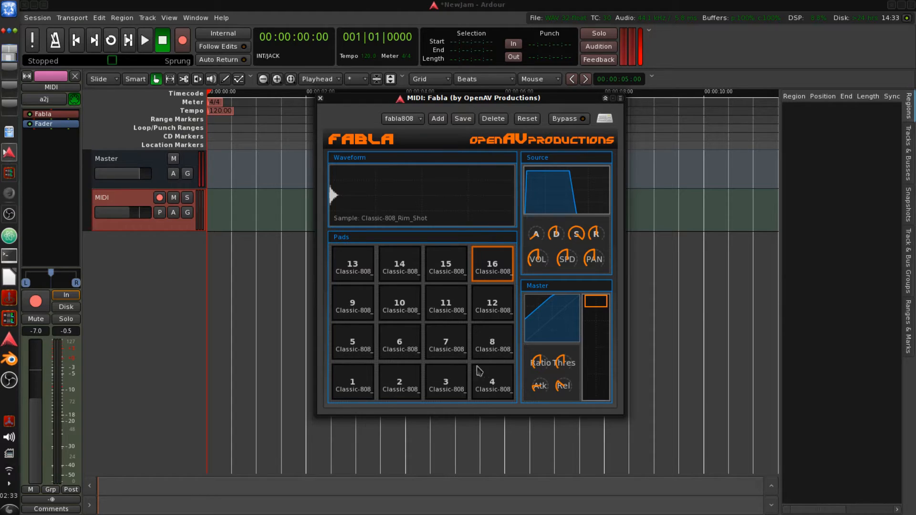
- Audition pad 1 and close the Fabla editor window
left_click(364, 382)
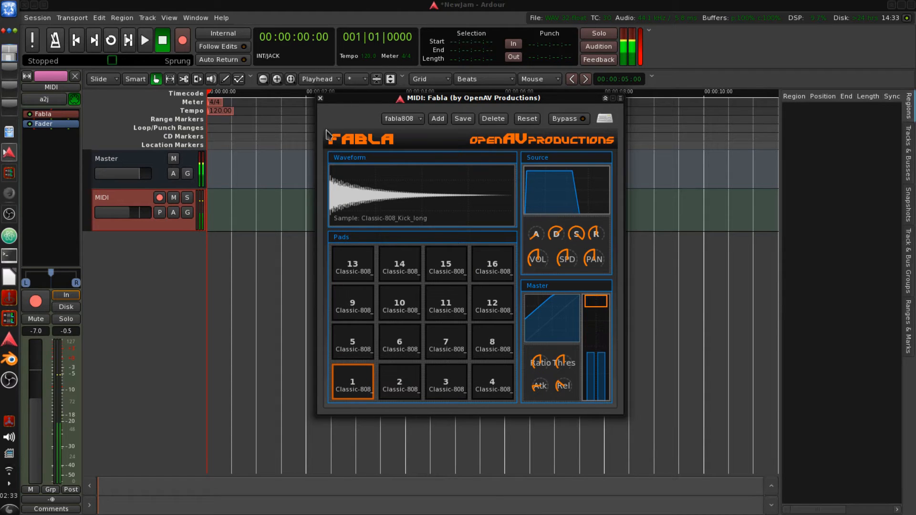
left_click(320, 98)
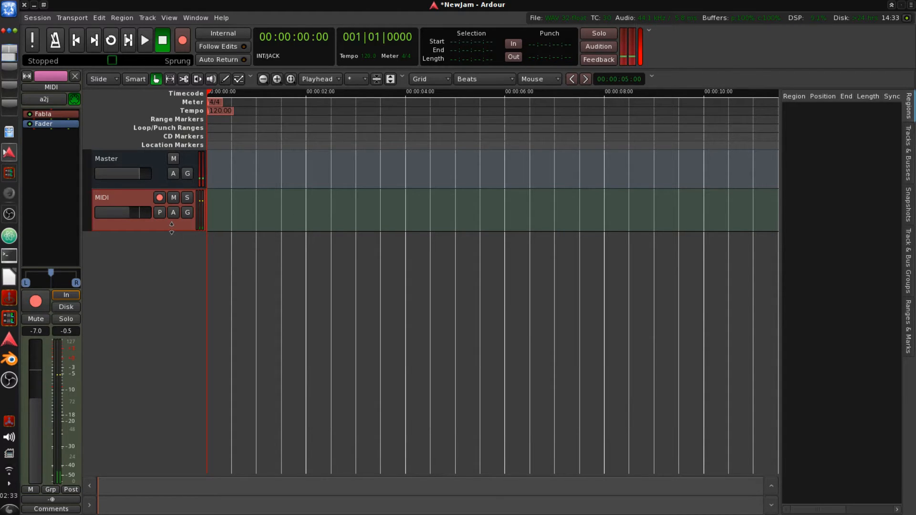
- Enlarge the MIDI track and adjust the note range shown on its piano keyboard
left_click_drag(172, 228, 189, 471)
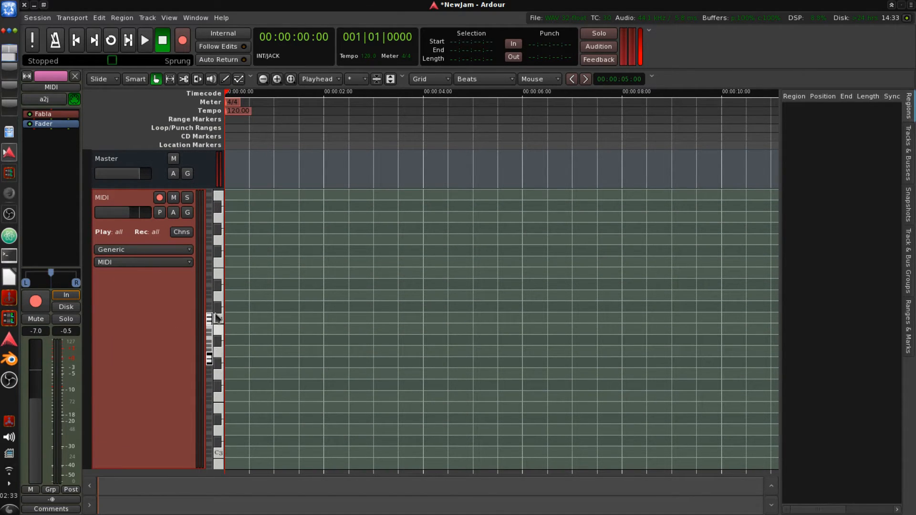
left_click_drag(208, 323, 220, 366)
scroll(212, 344, "down", 3)
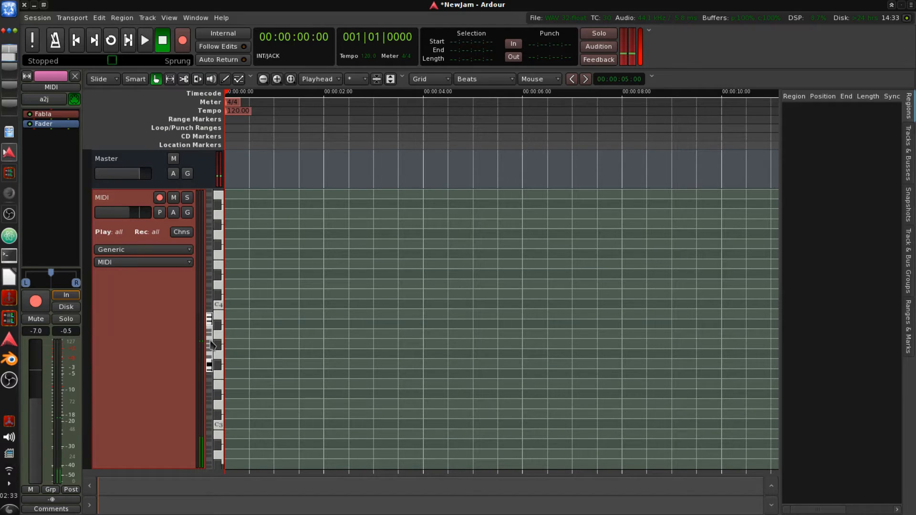
scroll(212, 345, "down", 1)
left_click_drag(211, 351, 216, 364)
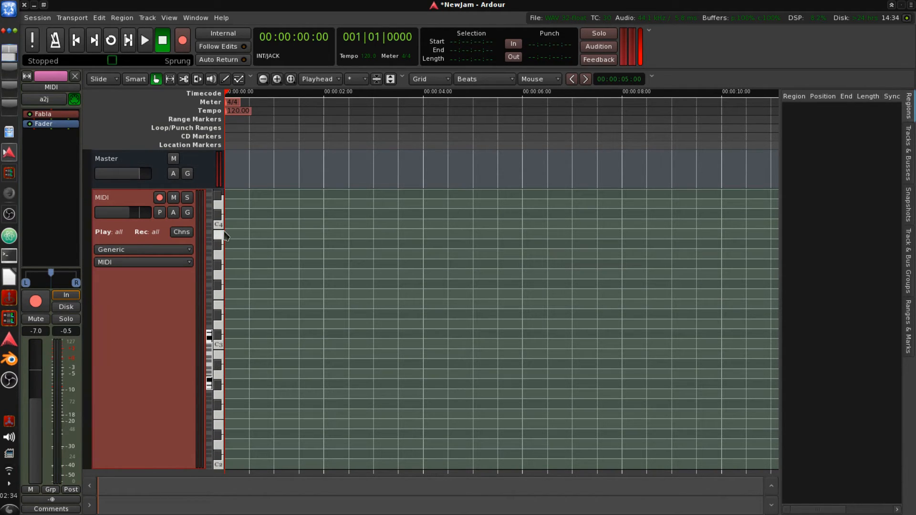
left_click_drag(226, 236, 220, 467)
- Audition the lowest notes on the track's piano keyboard
left_click(217, 457)
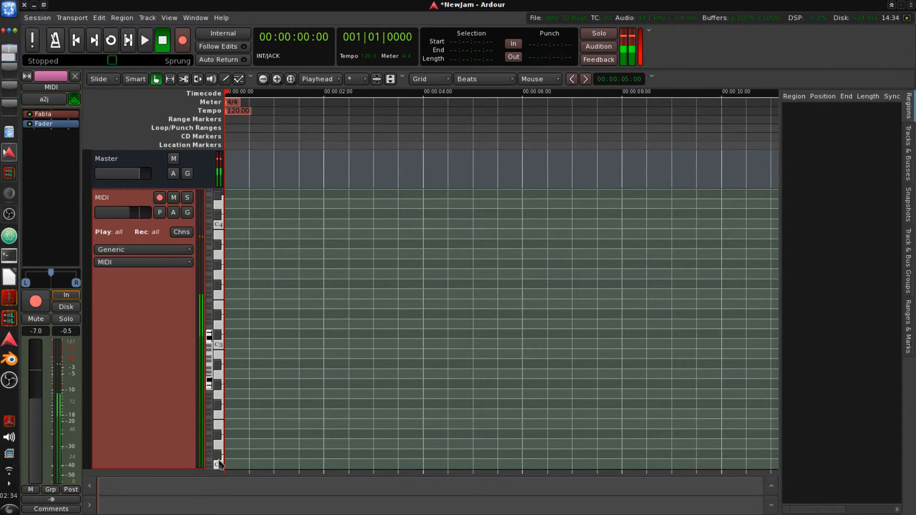
left_click(219, 465)
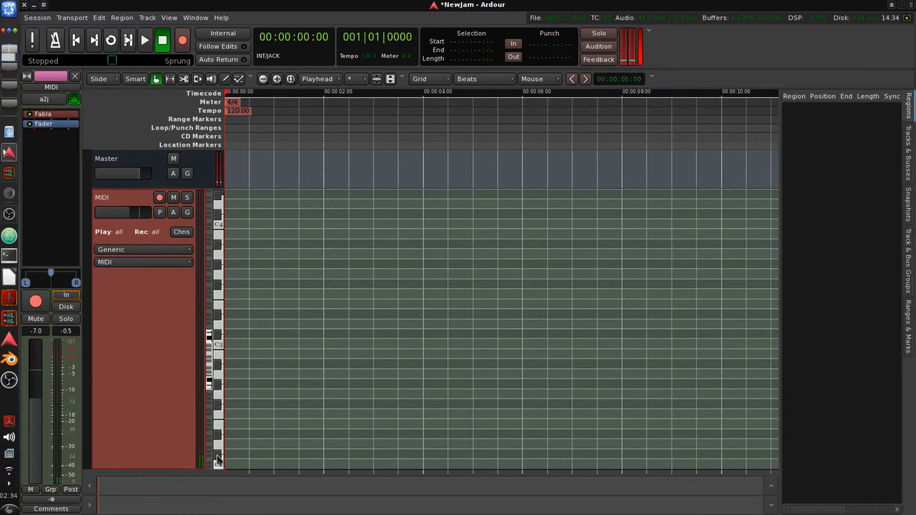
left_click(218, 457)
left_click(217, 457)
left_click(217, 457)
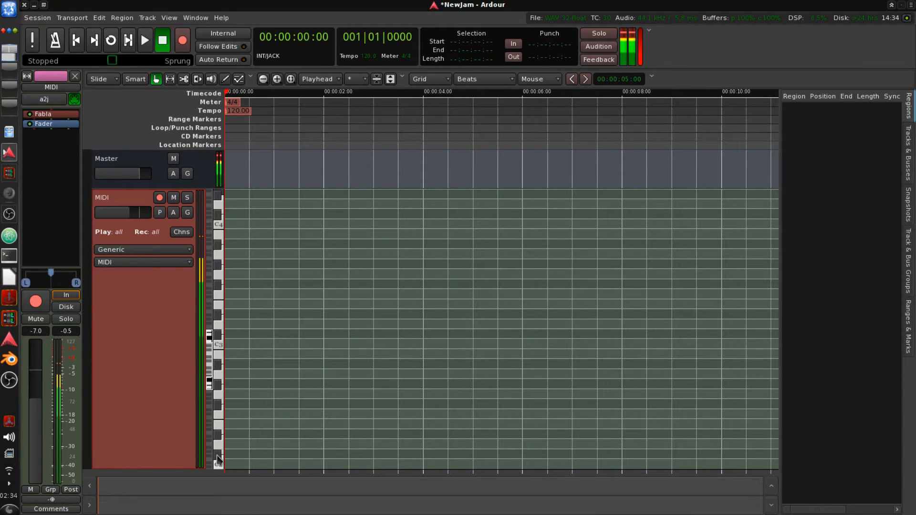
left_click(218, 457)
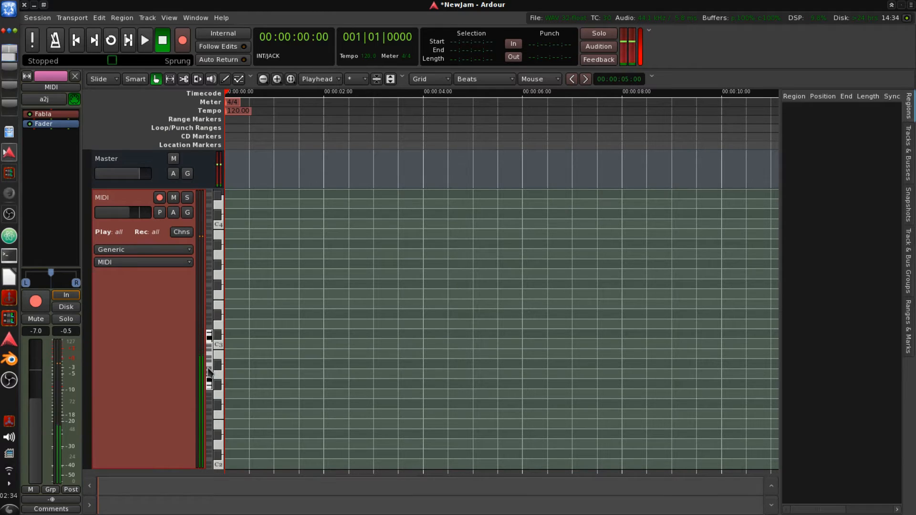
- Switch to Draw mode and draw C#2 notes in a new MIDI region at the start of the track
scroll(213, 385, "down", 2)
scroll(213, 384, "down", 1)
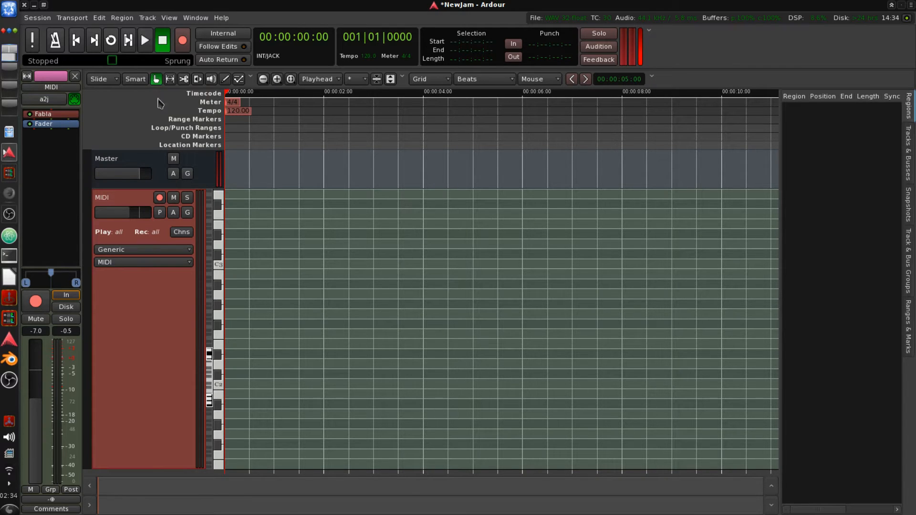
left_click(225, 79)
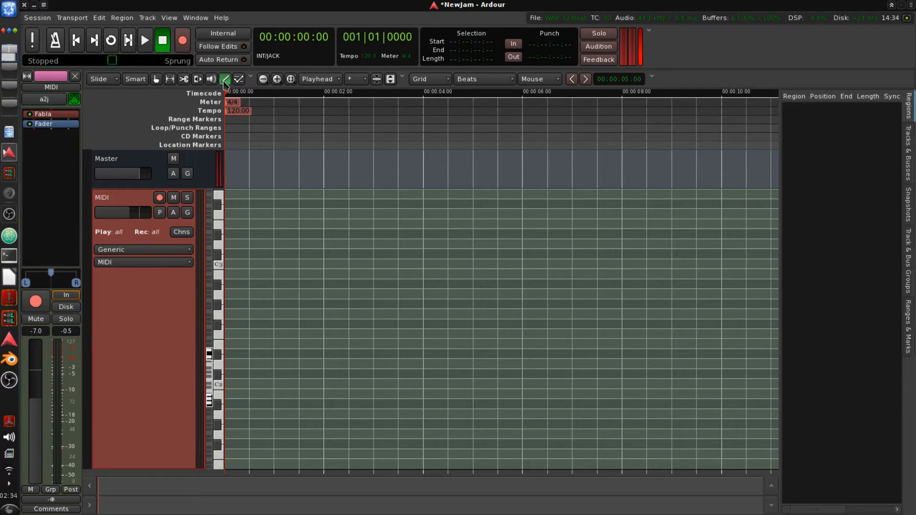
left_click(231, 369)
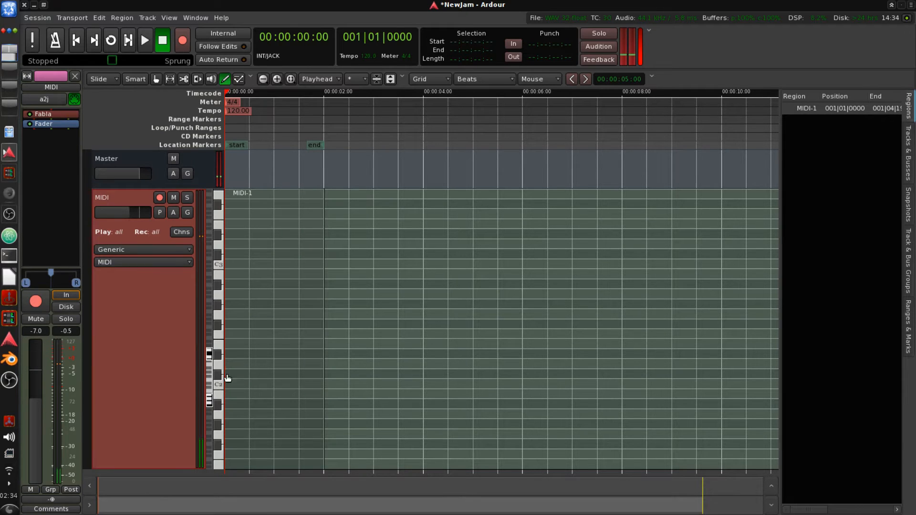
left_click(227, 375)
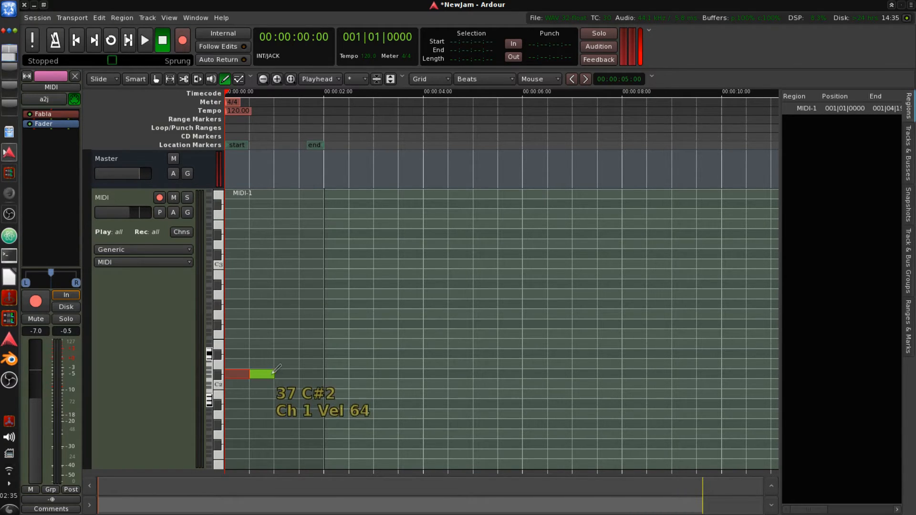
left_click(262, 374)
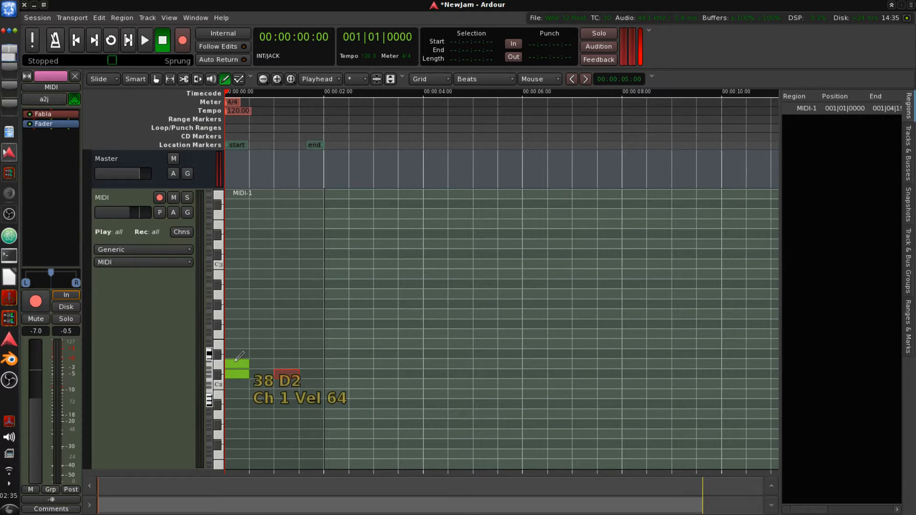
- Audition the notes around D2 on the track's piano keyboard
left_click(221, 357)
left_click(222, 361)
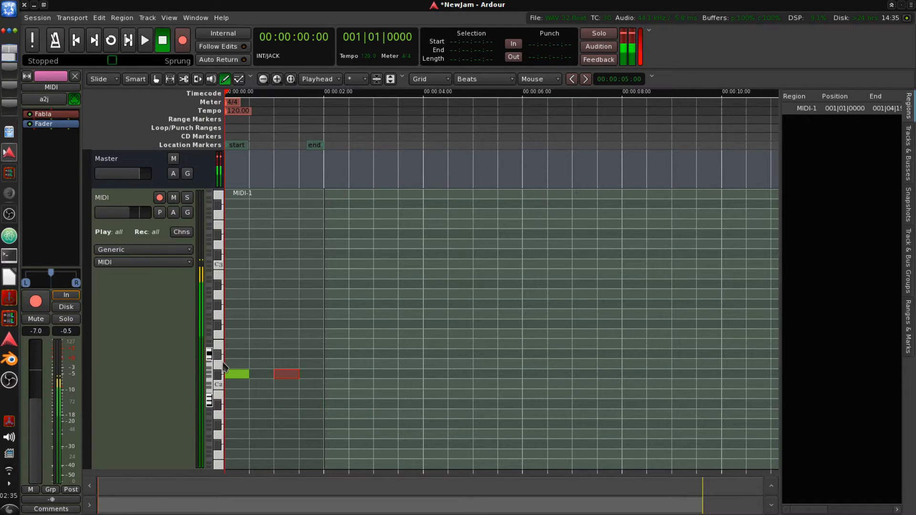
left_click(221, 348)
left_click(222, 336)
left_click(221, 324)
left_click(223, 317)
left_click(222, 337)
left_click(221, 346)
left_click(221, 346)
left_click(221, 351)
left_click(222, 359)
- Draw D2 notes on beats 2 and 4 of the first bar
left_click(258, 363)
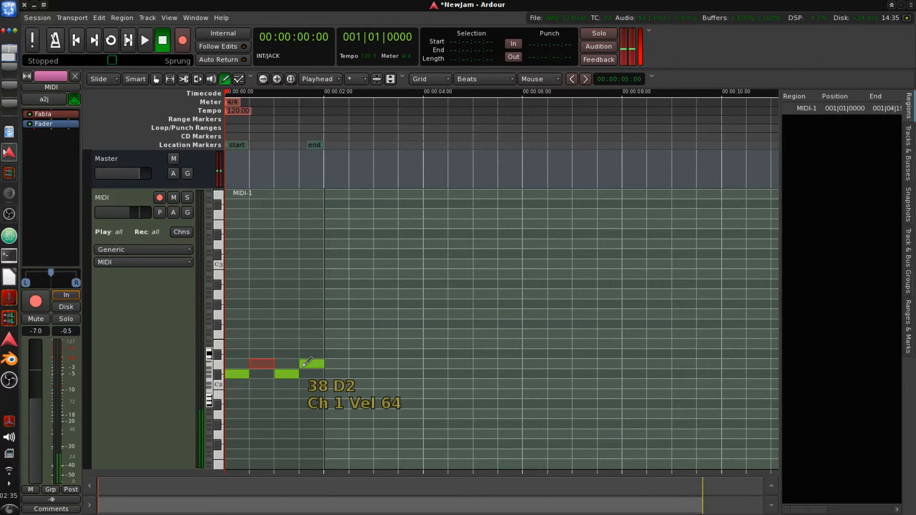
left_click(310, 364)
left_click(237, 314)
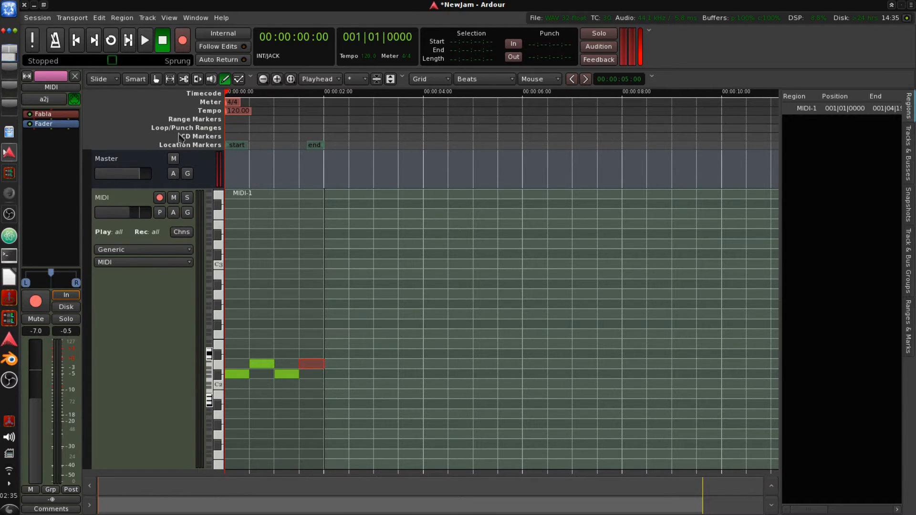
- Create a new loop range and drag its end to the end of the first bar
right_click(232, 130)
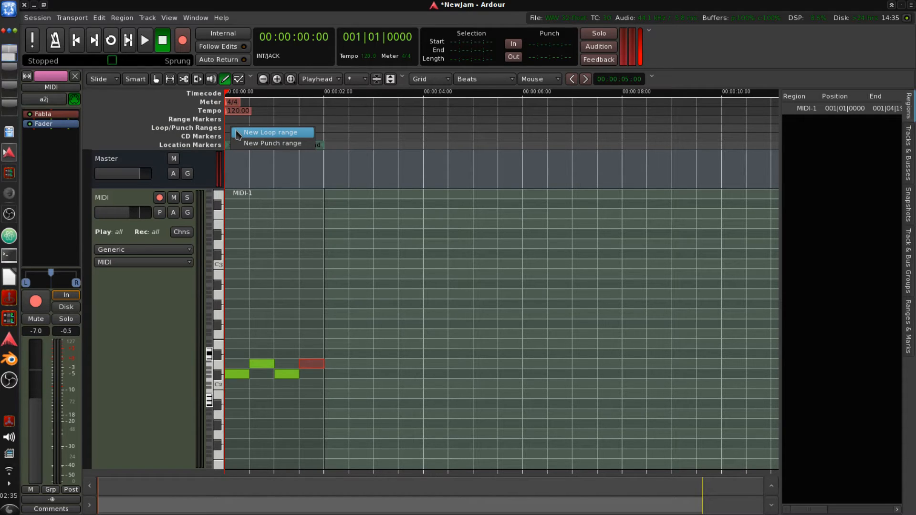
left_click(237, 134)
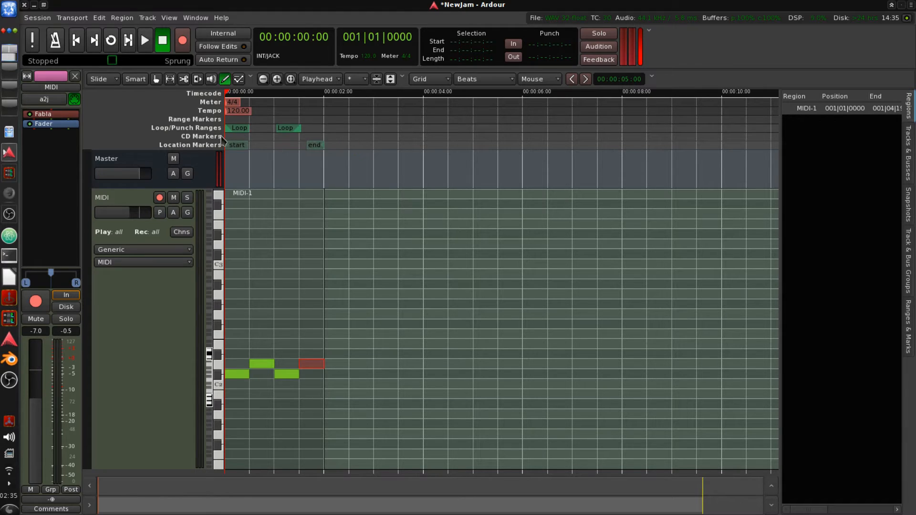
left_click_drag(281, 138, 310, 136)
- Play the session briefly, then start loop playback
left_click(144, 41)
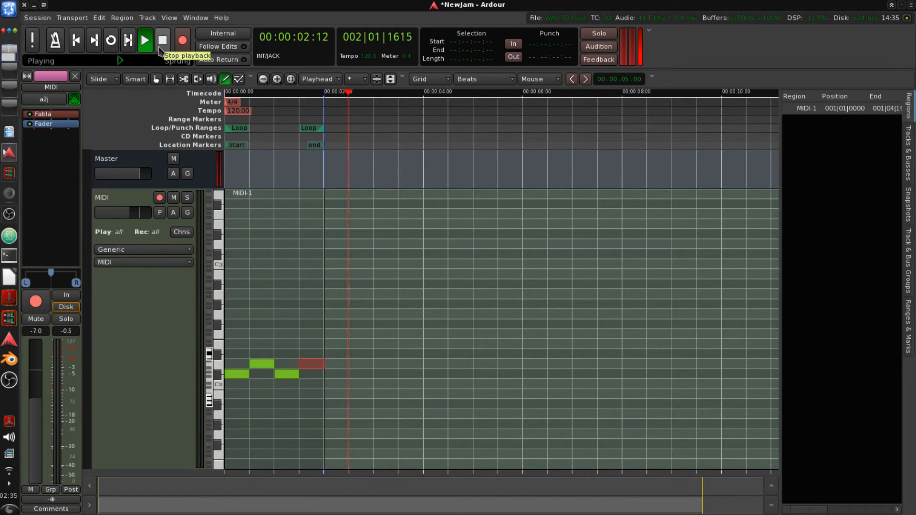
left_click(162, 50)
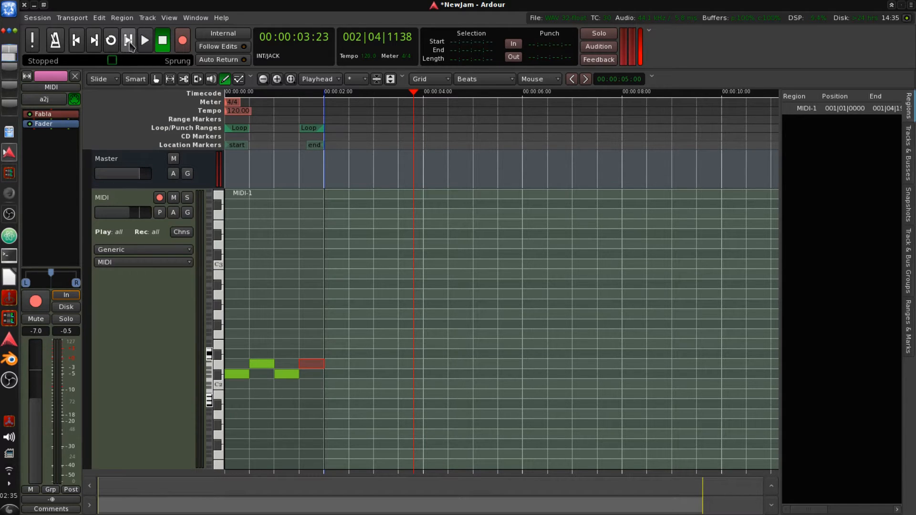
left_click(110, 41)
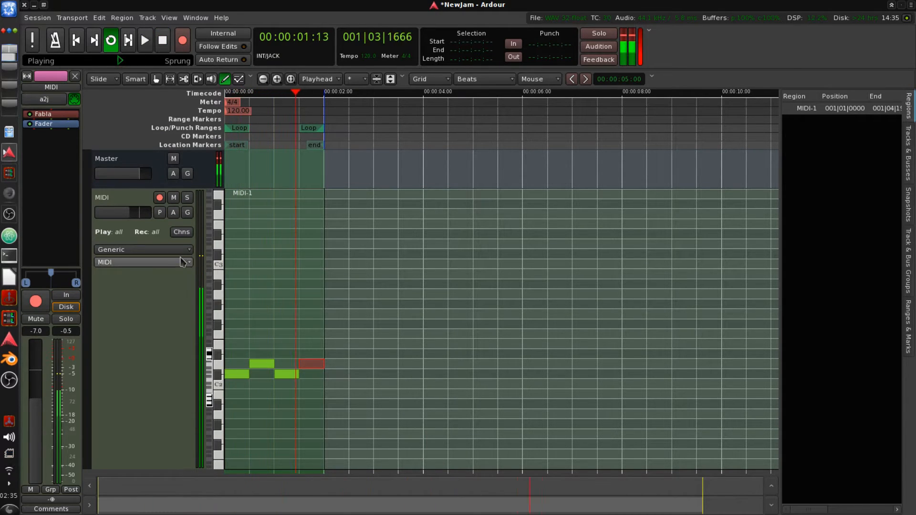
- Set the track's monitoring to In, then to Disk
left_click(65, 298)
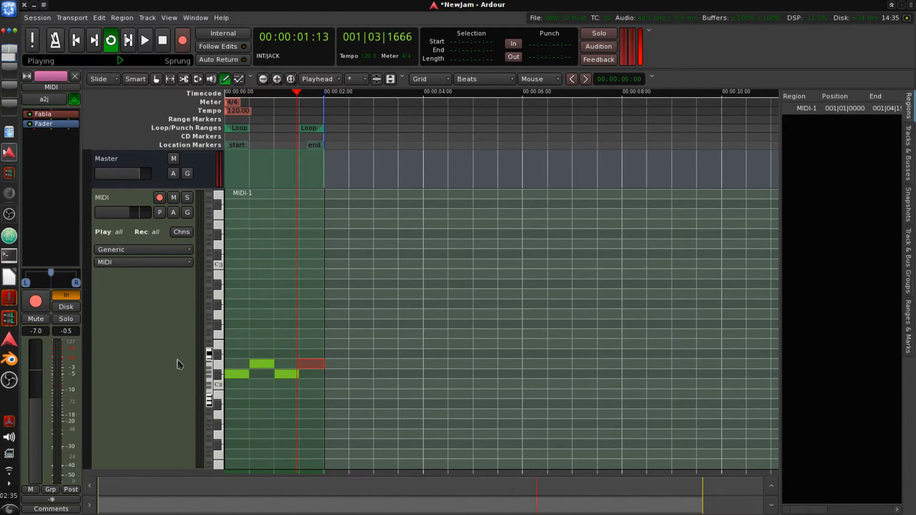
left_click(228, 381)
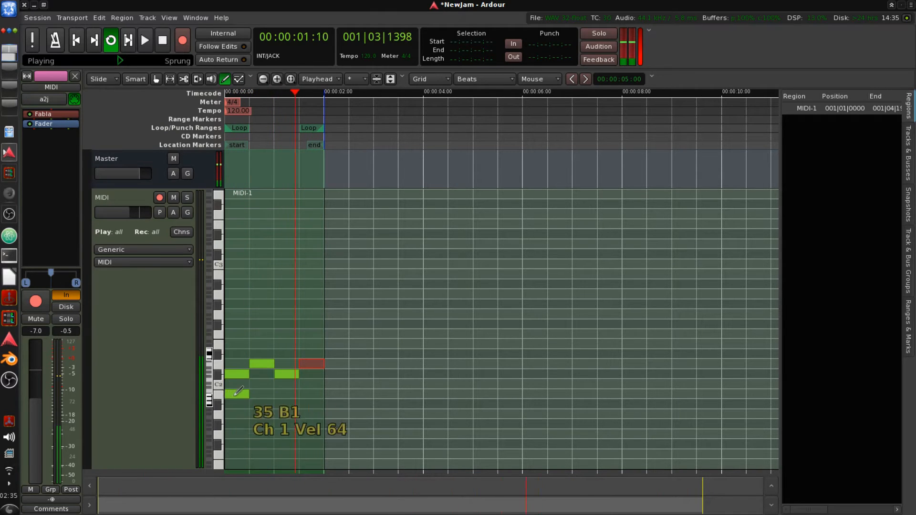
left_click(66, 307)
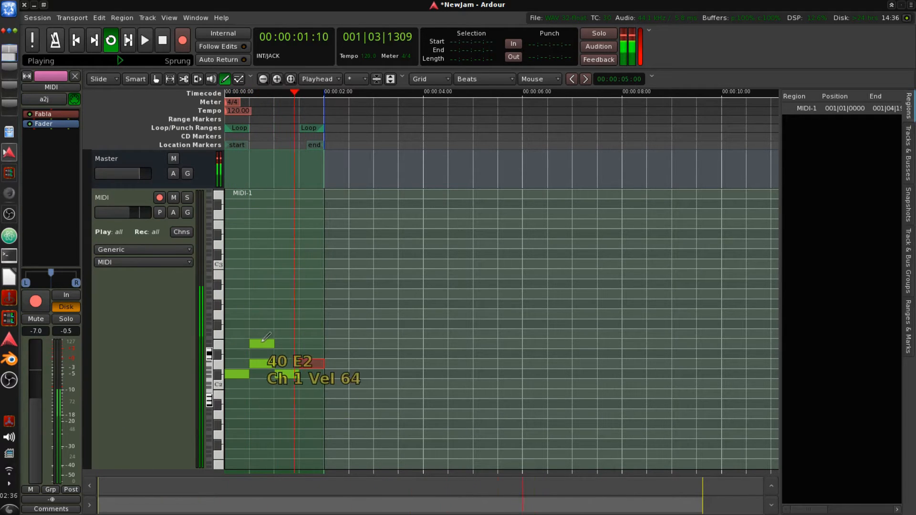
- Draw additional drum notes in the looping bar
left_click(266, 368)
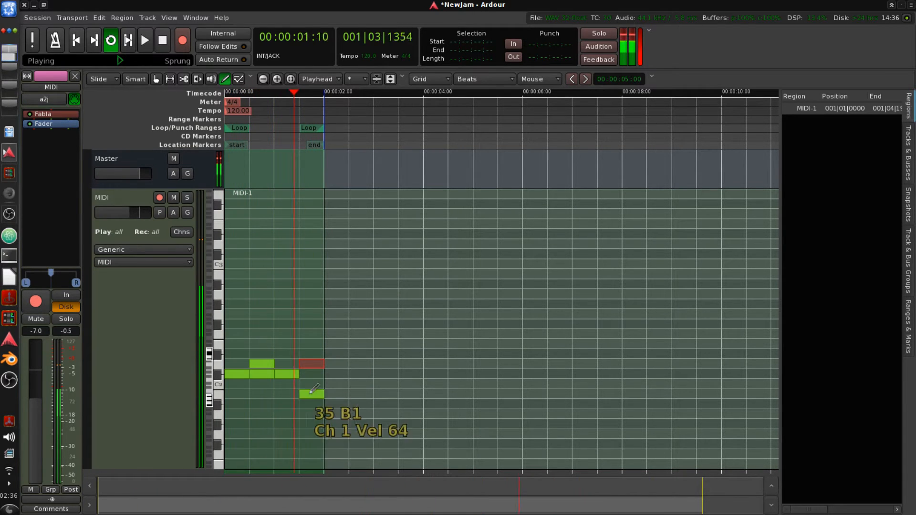
left_click(312, 374)
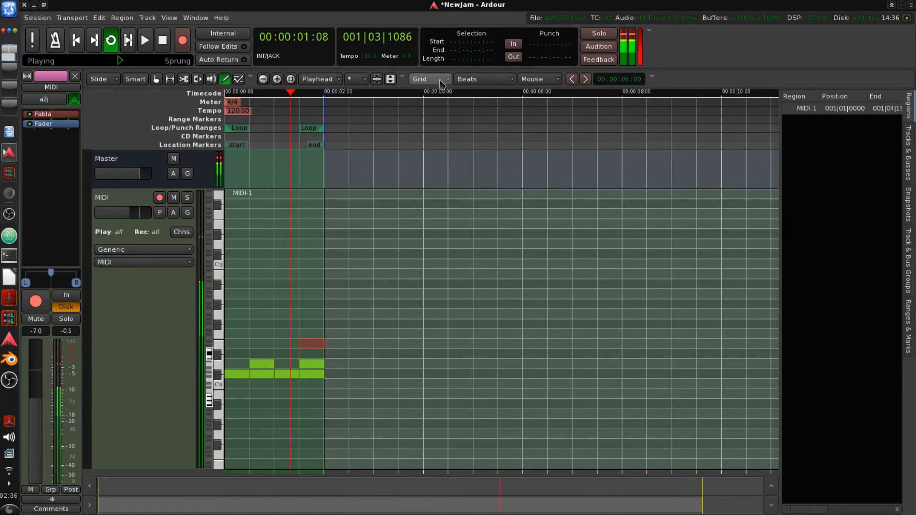
- Set the grid to Beats/4 and draw short D#2 notes between each beat of the looping bar
left_click(471, 82)
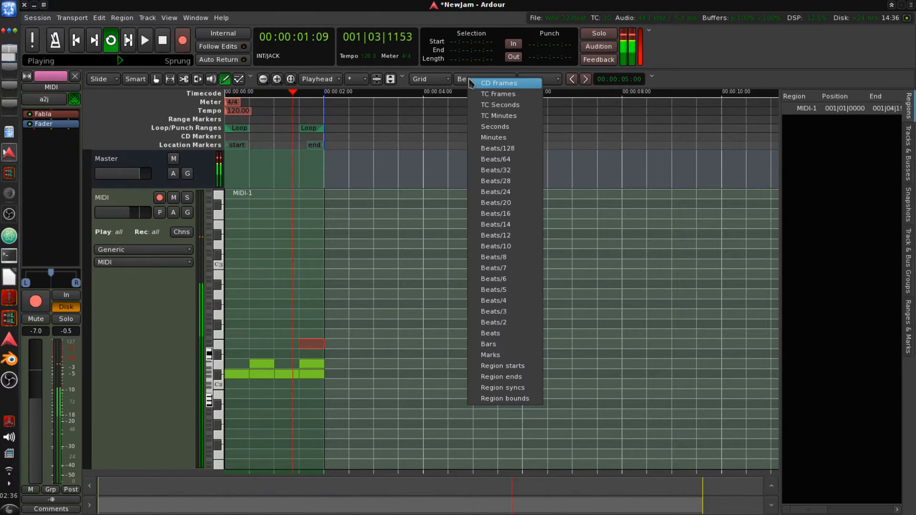
left_click(529, 309)
left_click(234, 354)
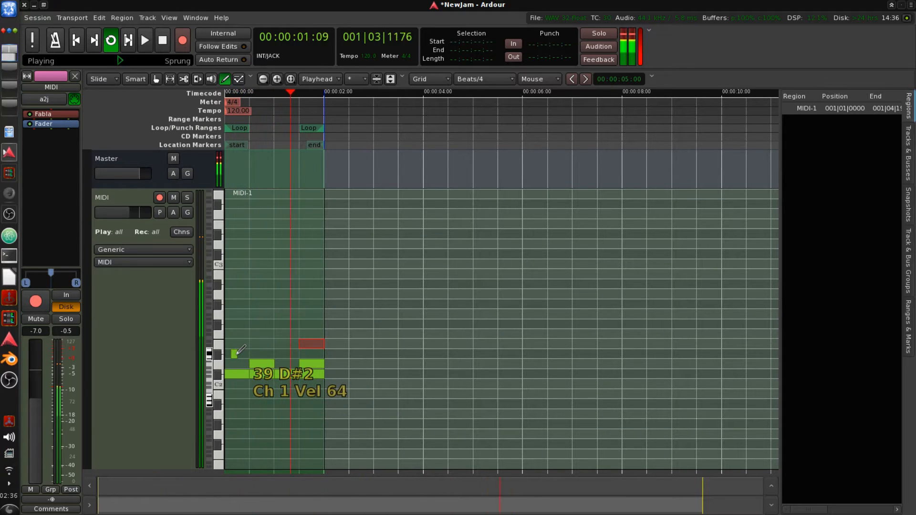
mouse_move(238, 353)
left_mouse_down()
mouse_move(240, 363)
mouse_move(234, 354)
left_mouse_up()
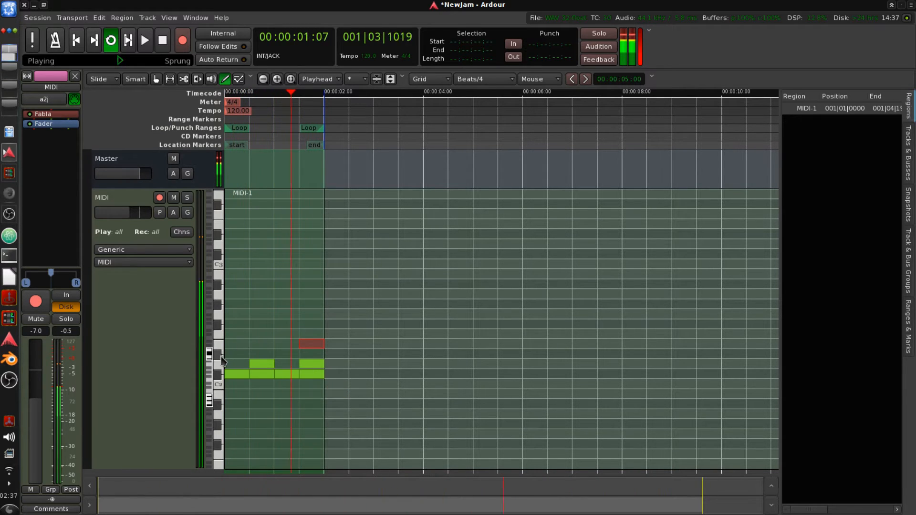
left_click_drag(234, 351, 241, 353)
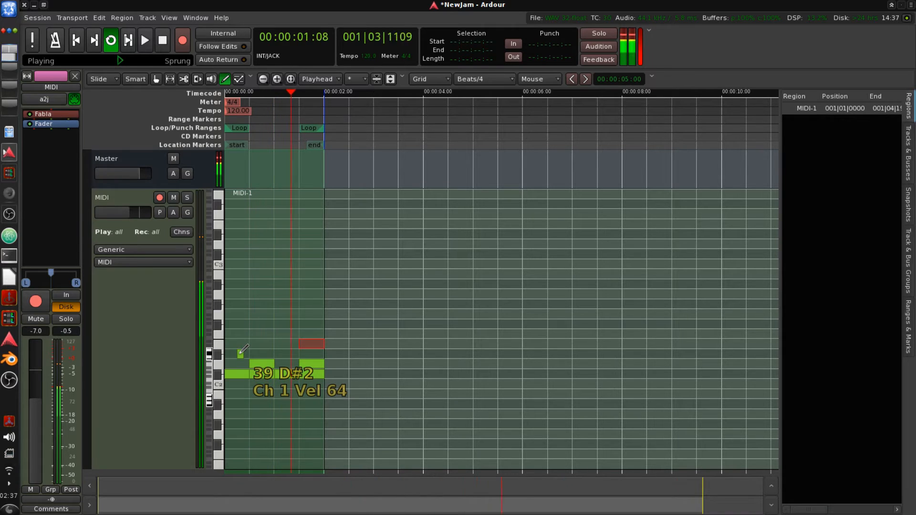
left_click(241, 353)
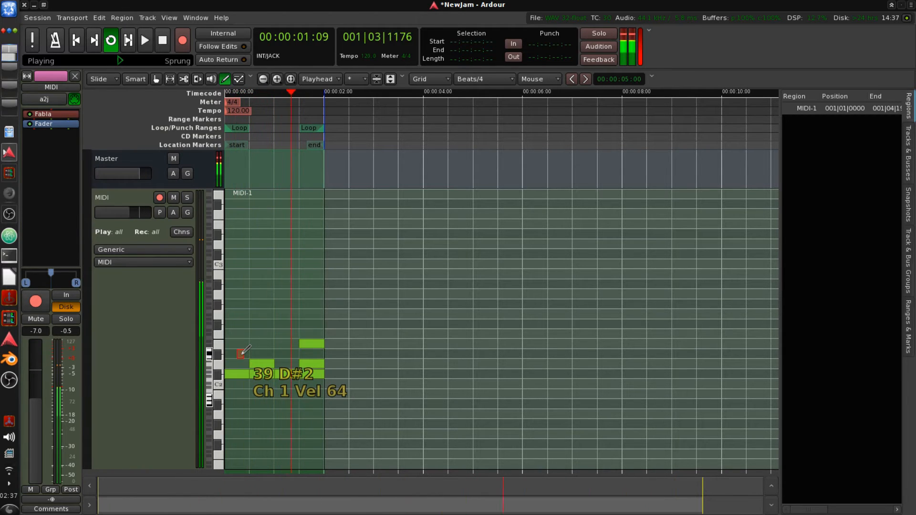
left_click(265, 354)
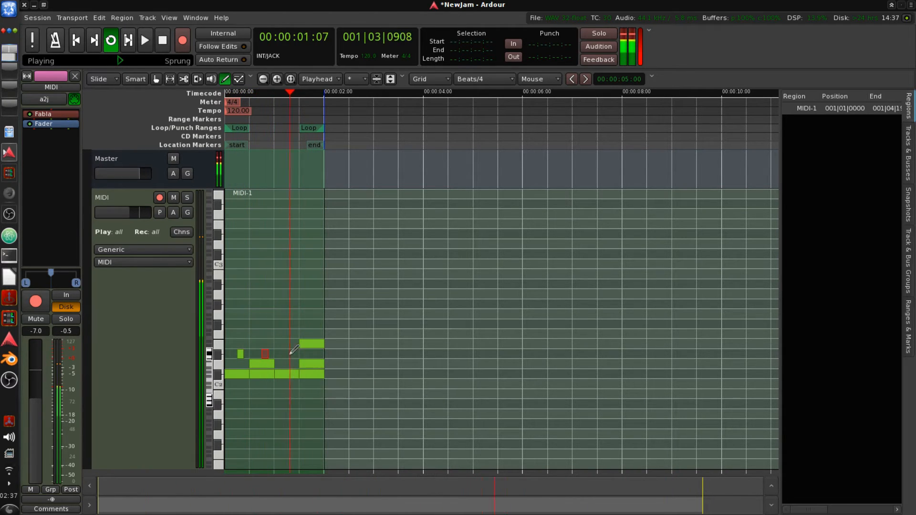
left_click(290, 354)
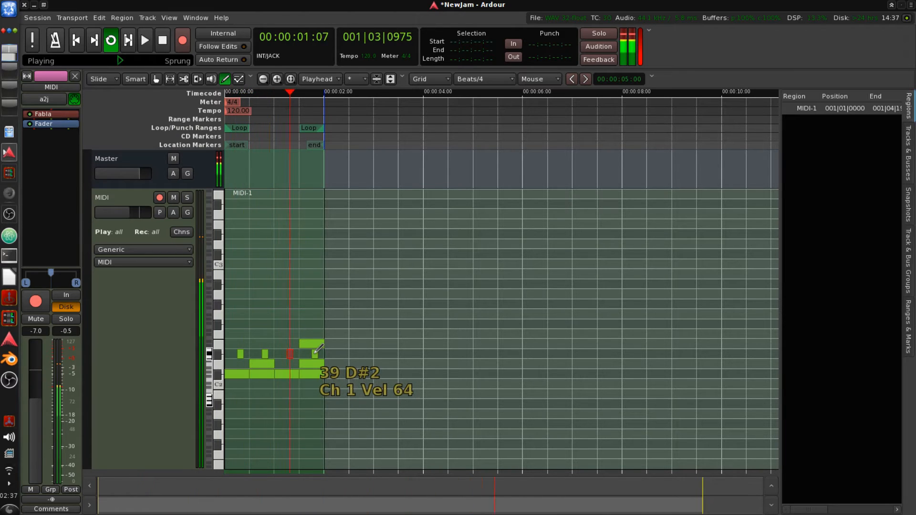
left_click(315, 354)
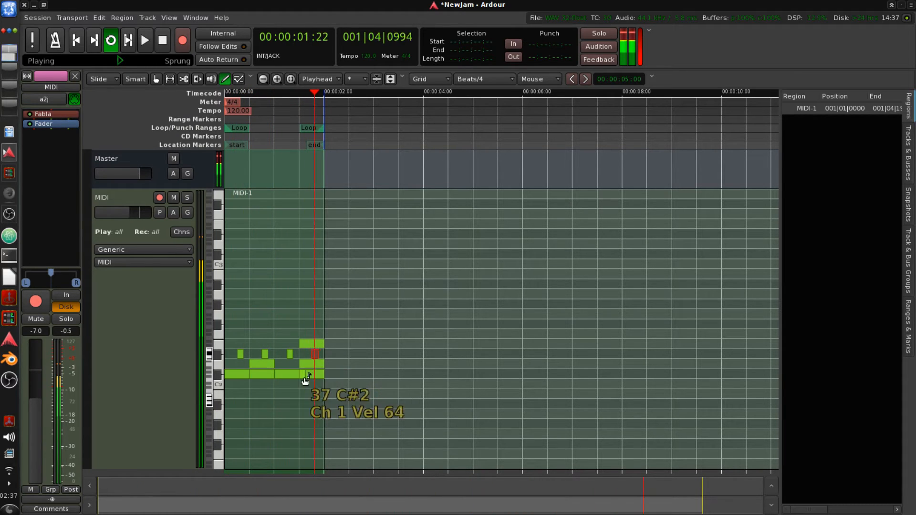
- Select the first short D#2 note in the bar and lower its velocity
left_click(240, 356)
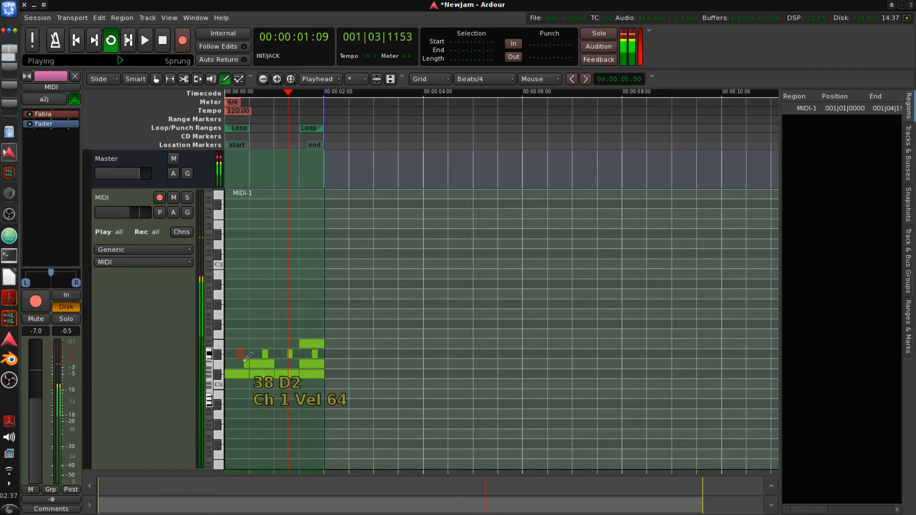
left_click(241, 358)
scroll(242, 356, "down", 1)
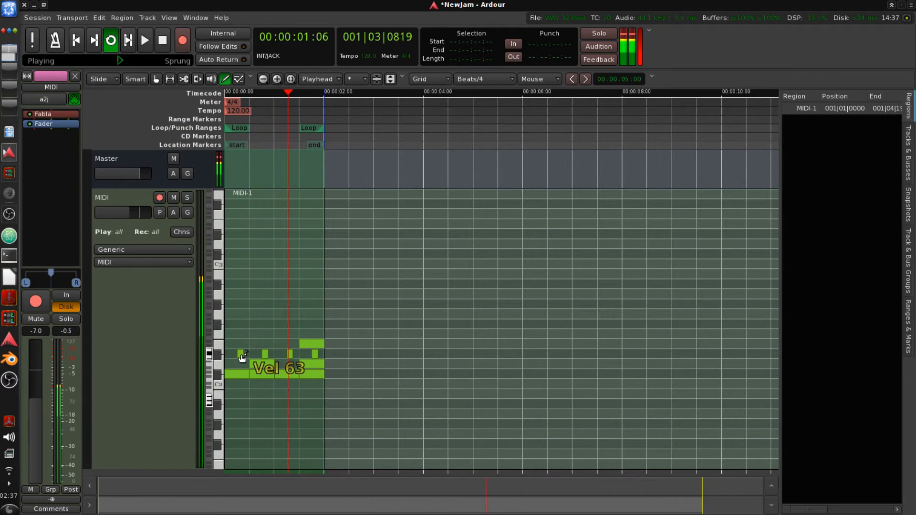
scroll(242, 357, "down", 3)
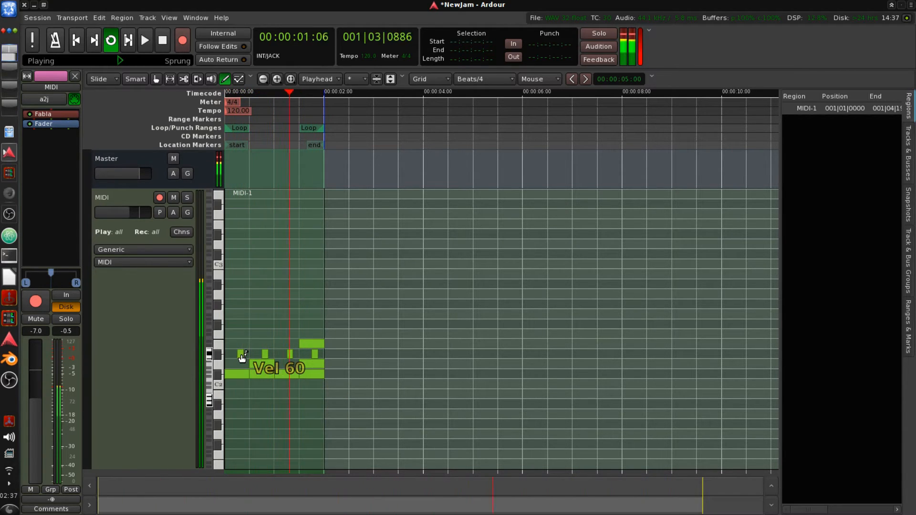
scroll(242, 358, "down", 3)
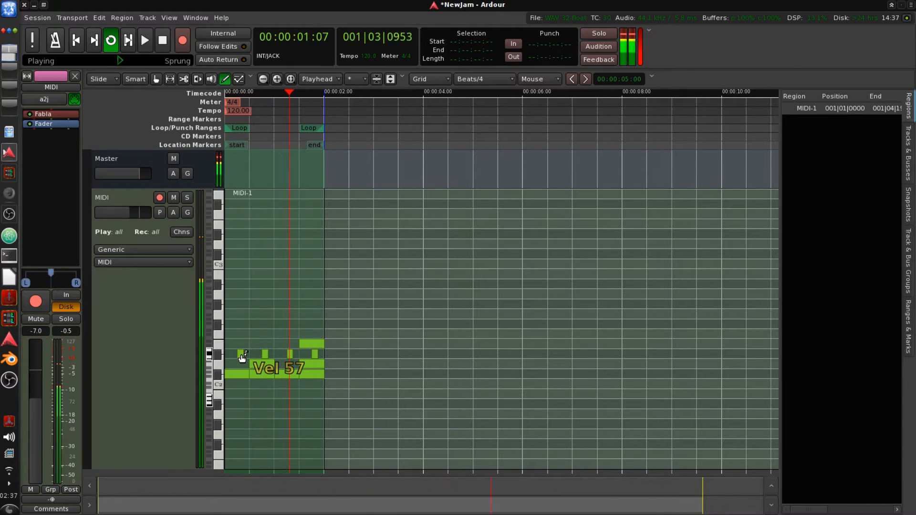
scroll(242, 357, "down", 4)
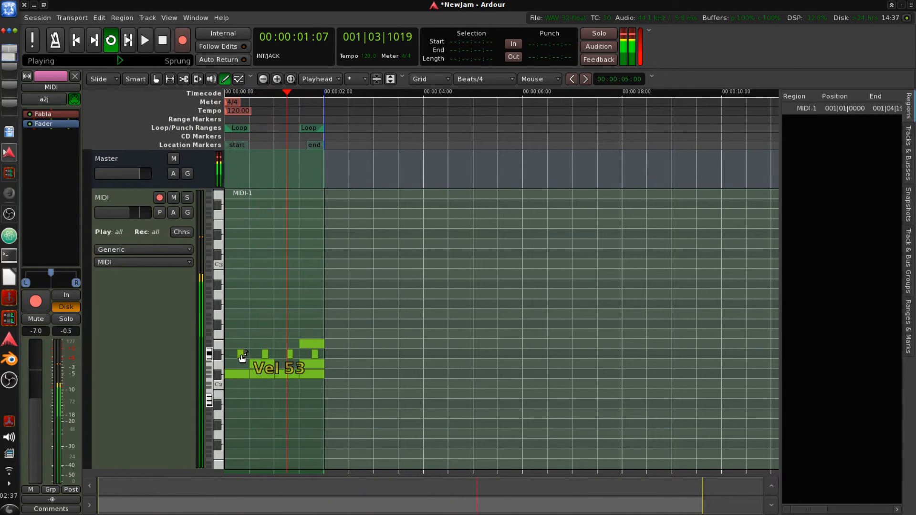
scroll(242, 358, "down", 3)
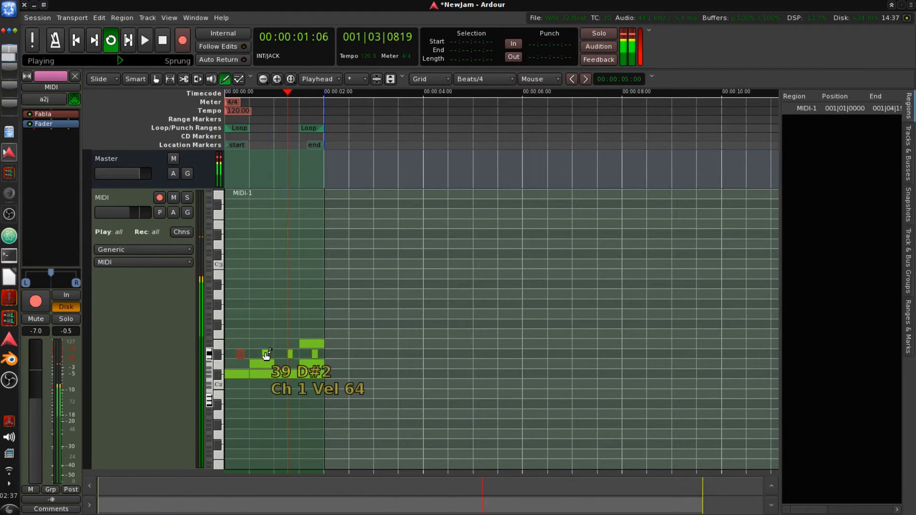
scroll(267, 351, "down", 1)
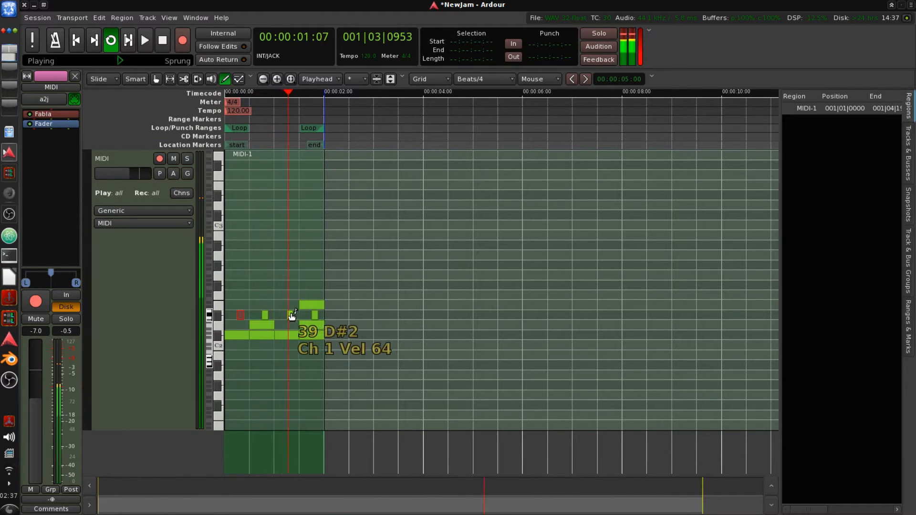
scroll(292, 316, "down", 5)
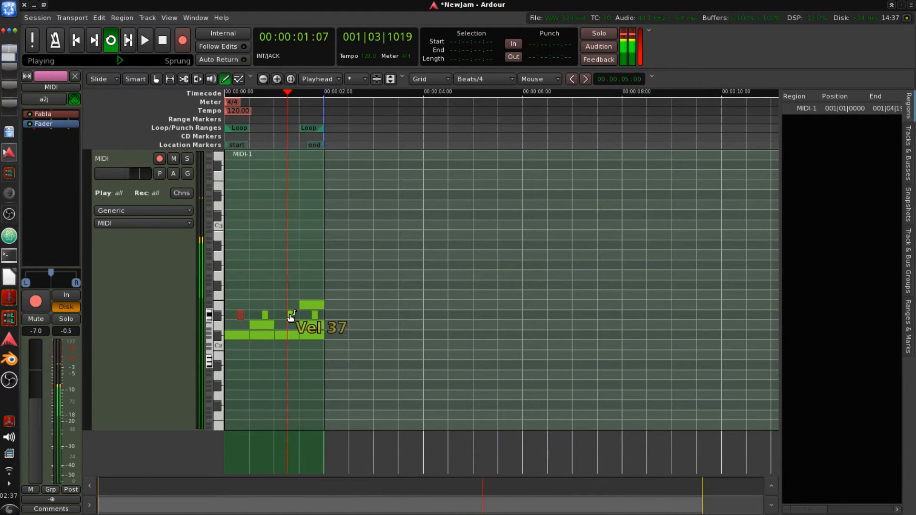
- Adjust the velocities of the other short D#2 notes in the bar
scroll(291, 316, "up", 5)
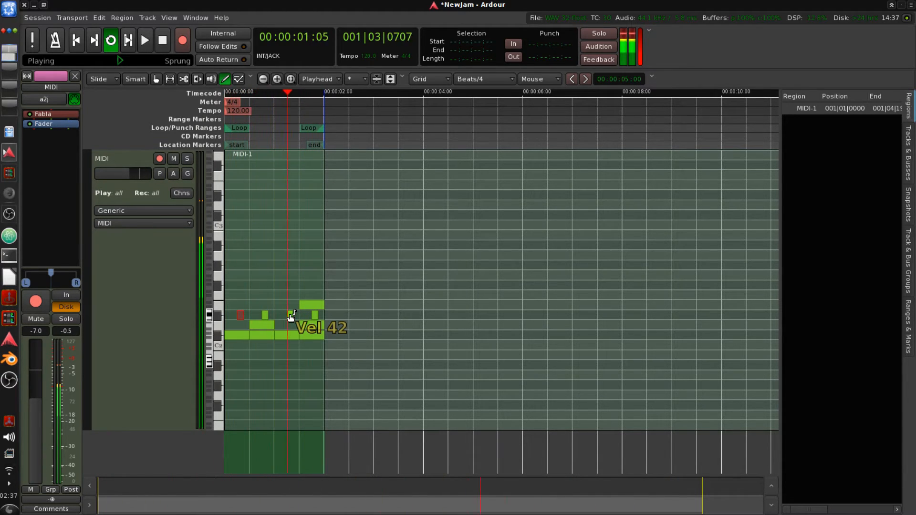
scroll(292, 316, "up", 6)
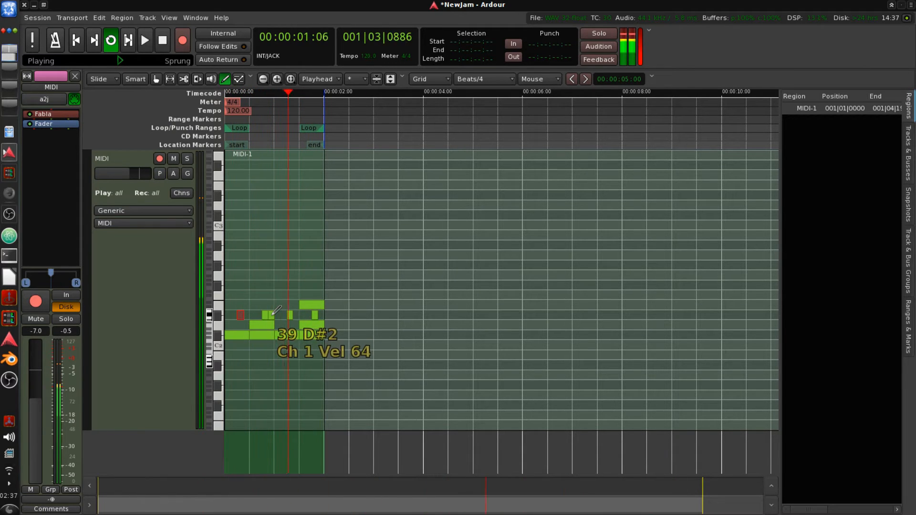
scroll(268, 319, "up", 1)
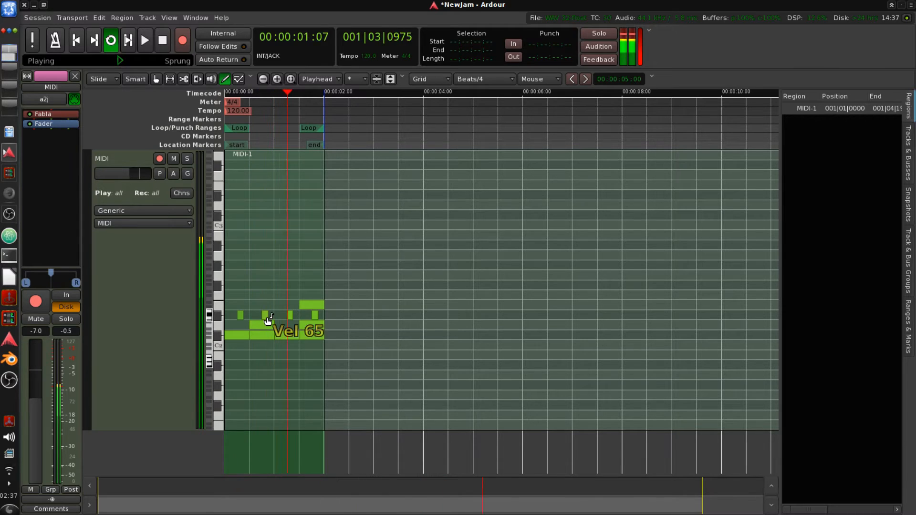
scroll(267, 318, "down", 9)
scroll(268, 320, "down", 4)
scroll(268, 319, "down", 2)
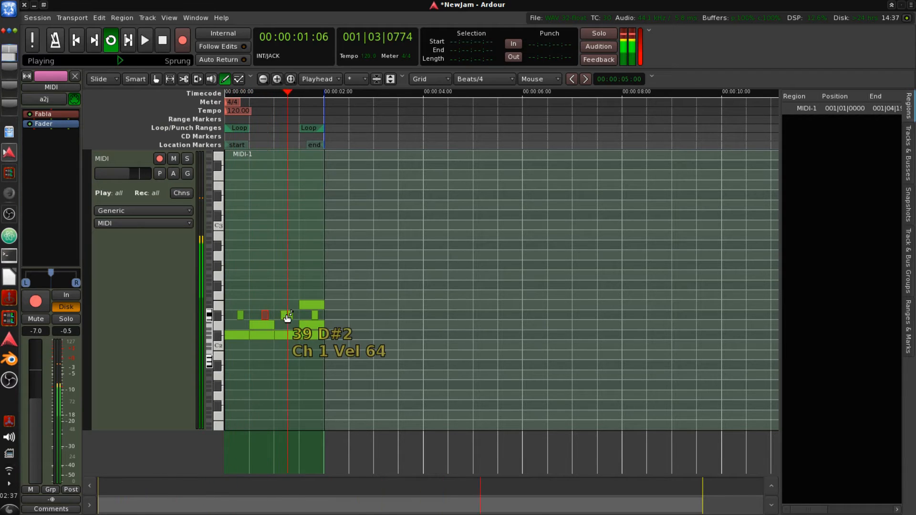
- Switch to the internal edit tool, box-select the last two D#2 notes and lower their velocity
left_click(272, 295)
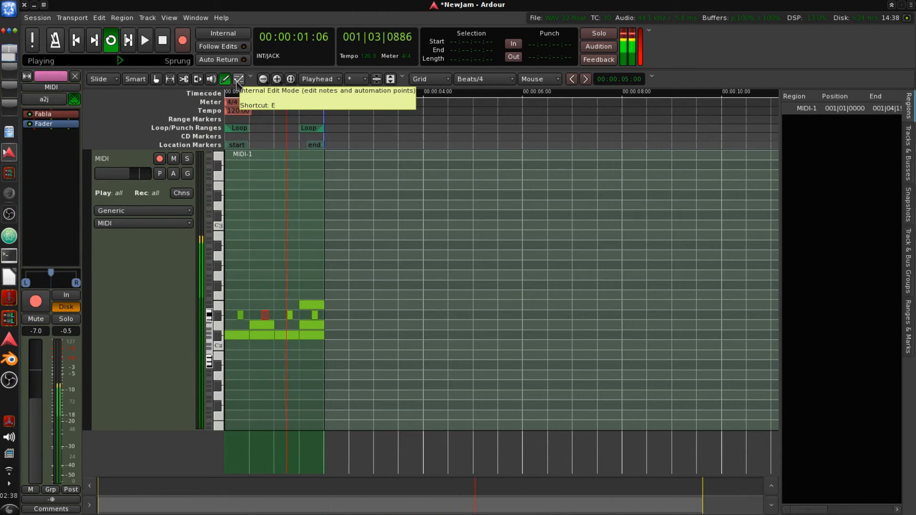
left_click(238, 79)
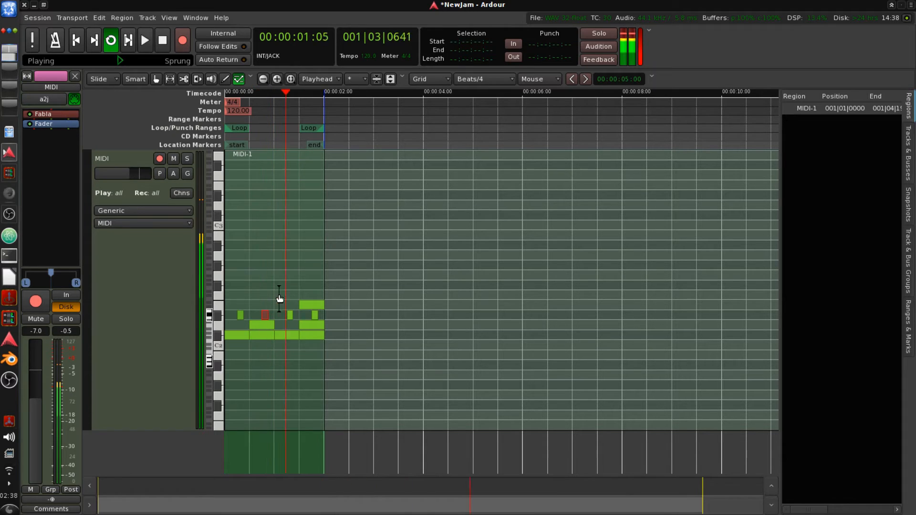
left_click_drag(284, 310, 326, 321)
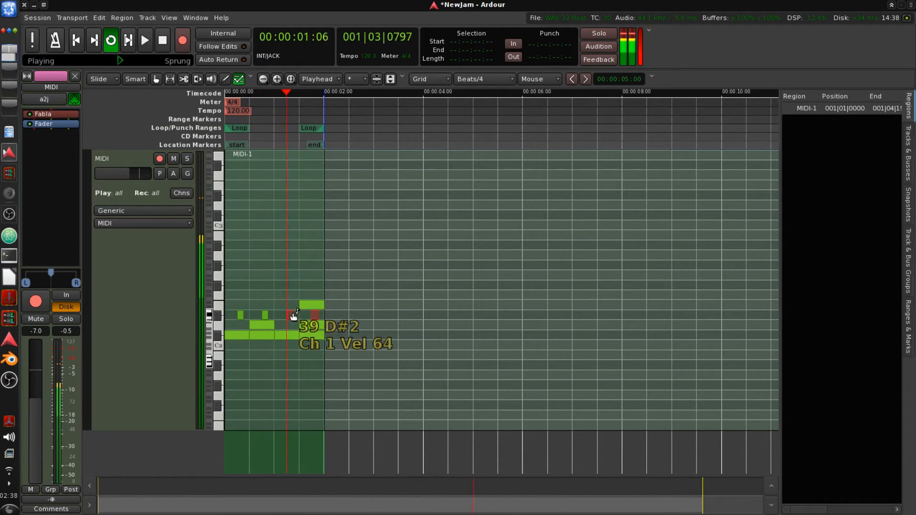
scroll(291, 316, "down", 10)
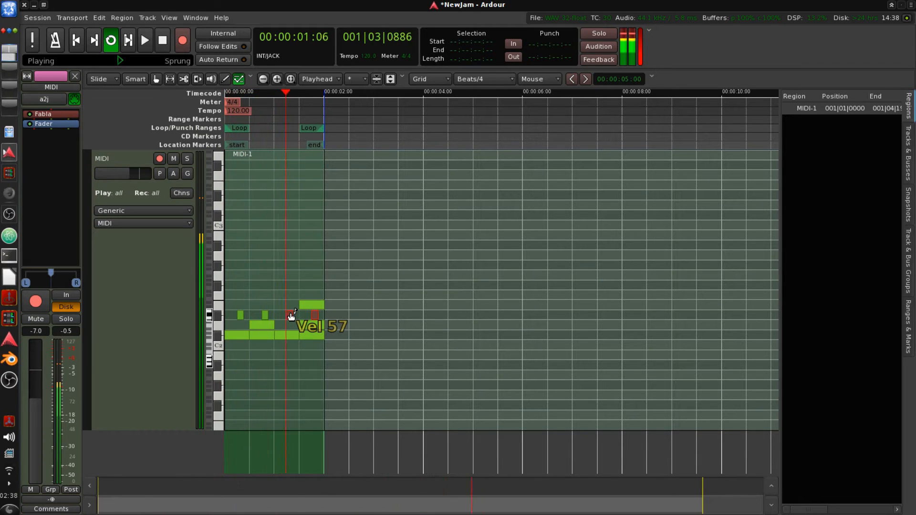
scroll(291, 315, "down", 4)
- Shrink the MIDI track back to a normal height and stop playback
left_click(226, 80)
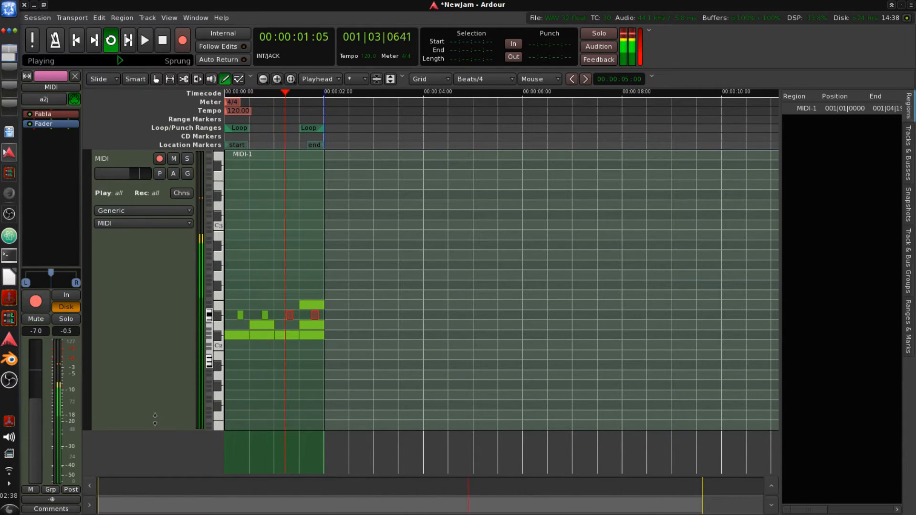
left_click_drag(144, 430, 165, 195)
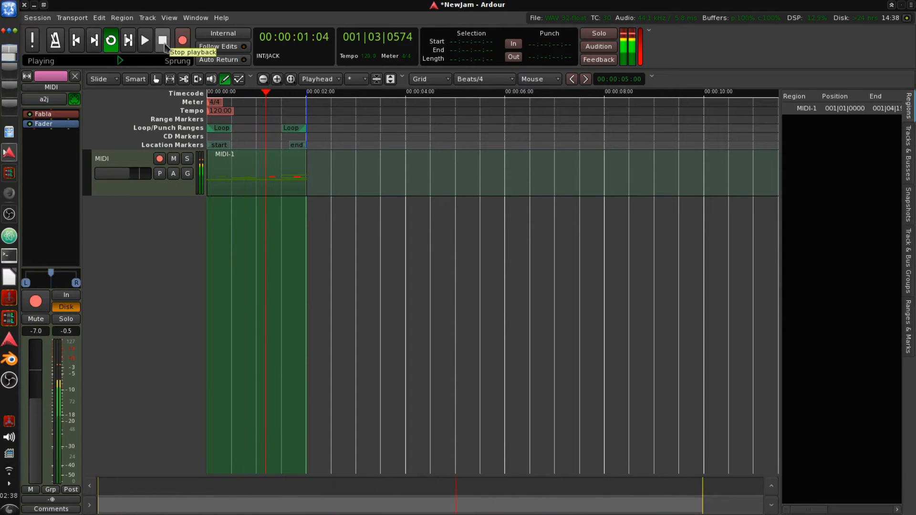
left_click(164, 45)
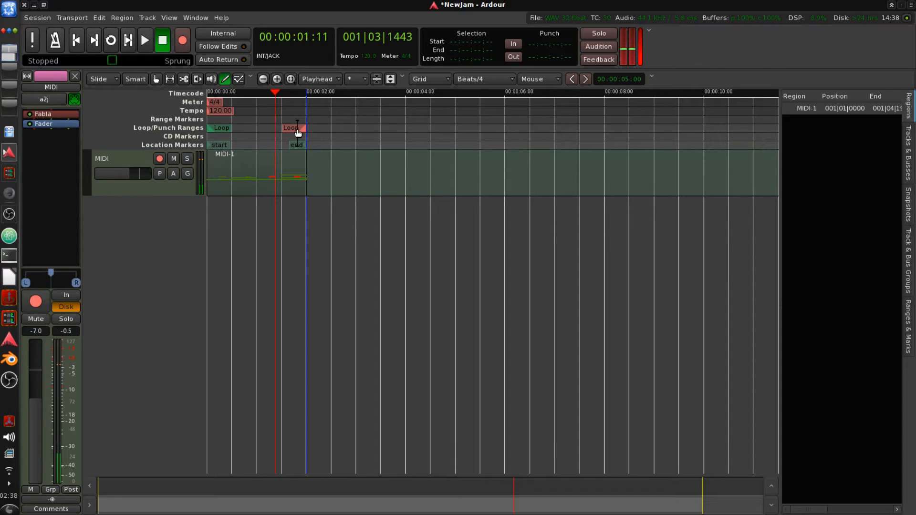
- Remove the loop range from the timeline
right_click(298, 133)
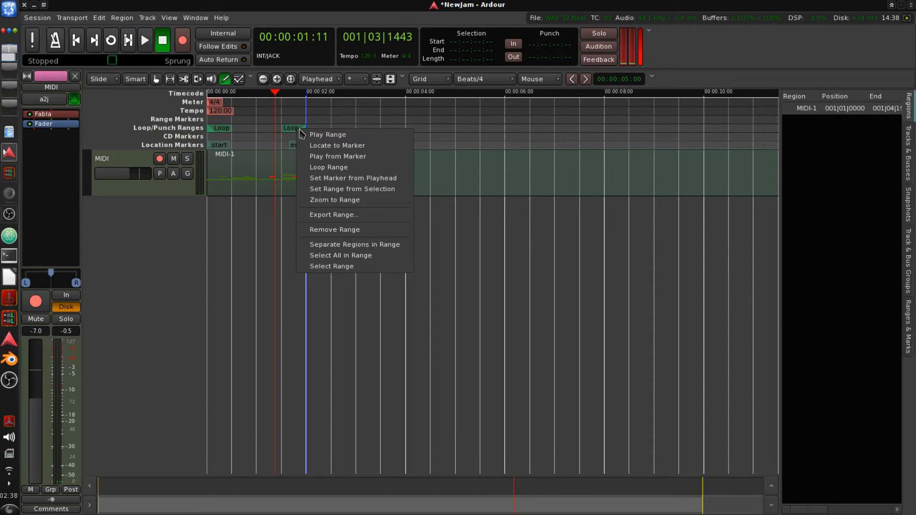
left_click(336, 229)
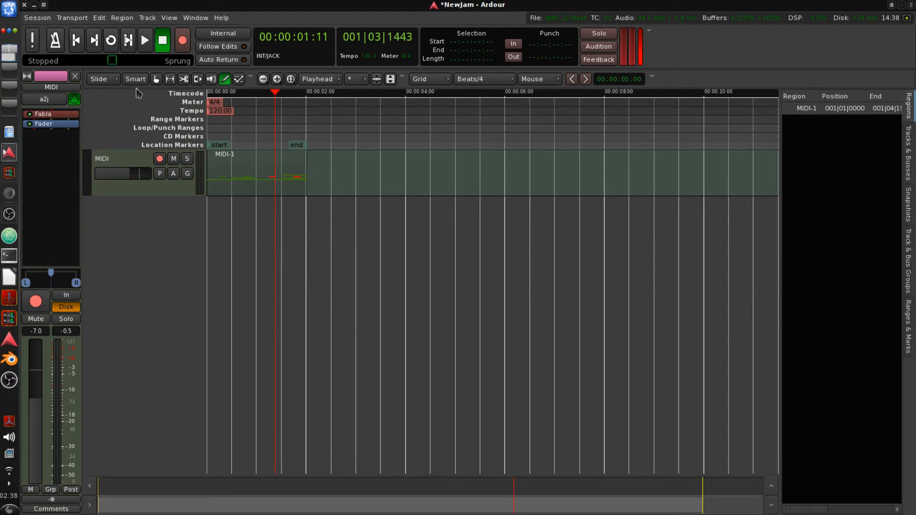
- Multi-duplicate the MIDI-1 region 11 times with the Grab tool
left_click(157, 80)
right_click(249, 183)
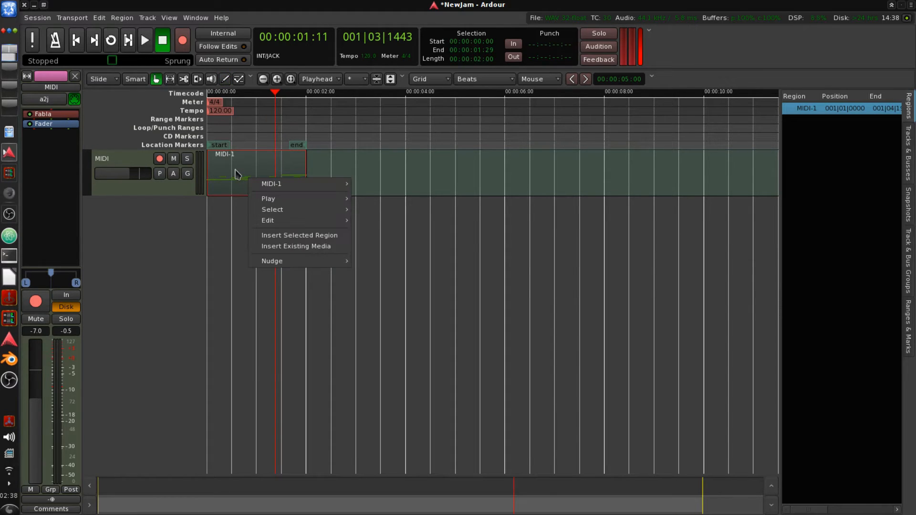
mouse_move(294, 190)
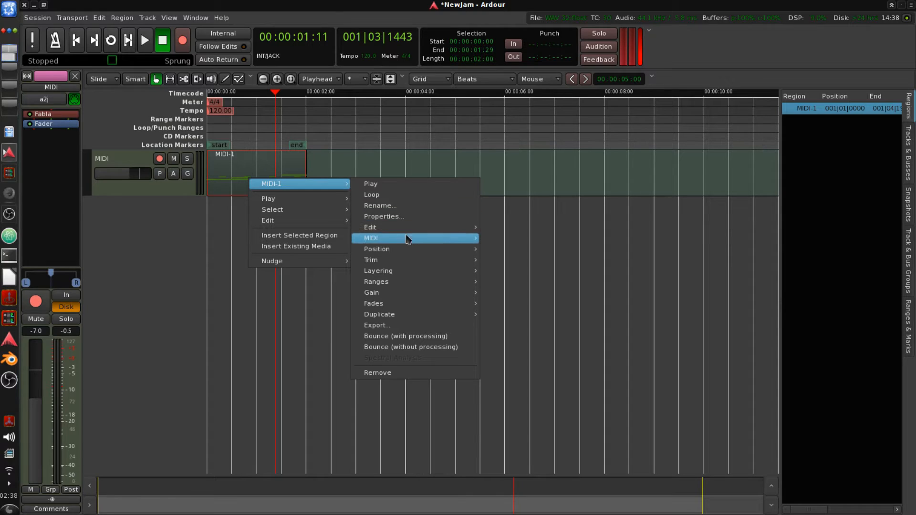
mouse_move(426, 316)
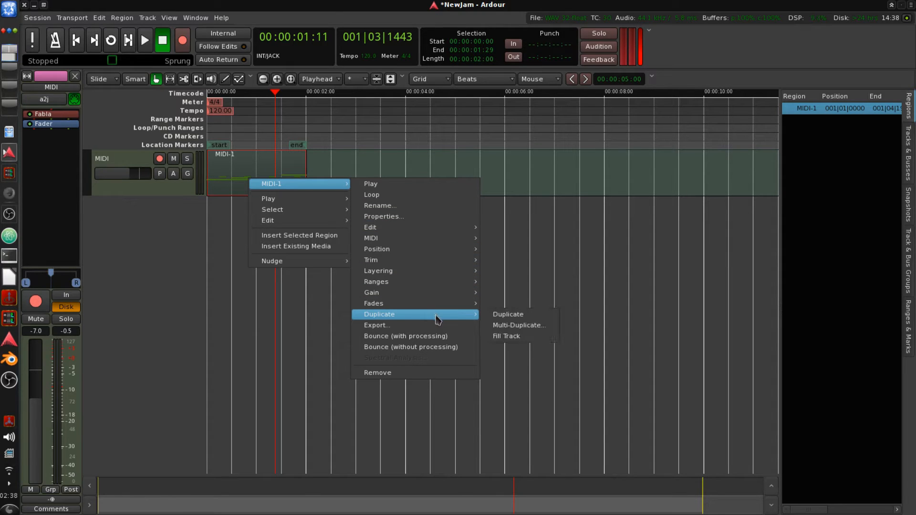
left_click(511, 326)
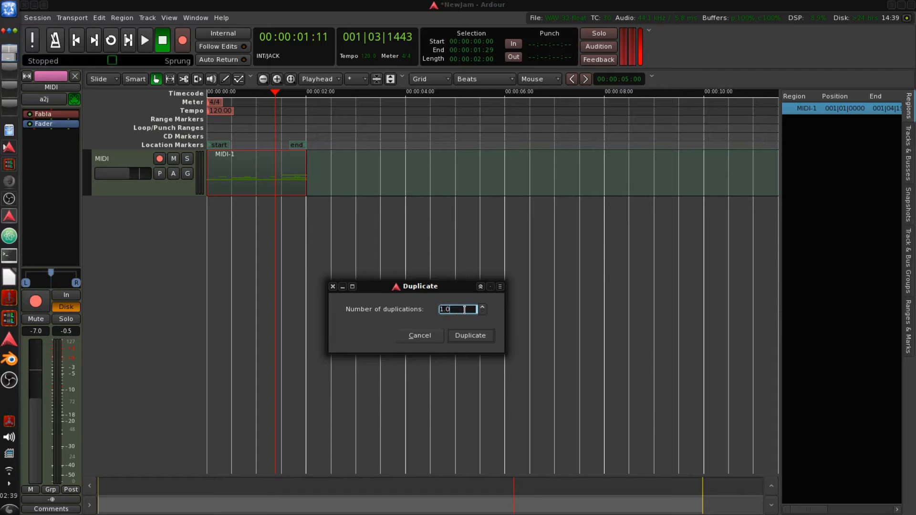
left_click_drag(464, 309, 420, 314)
left_click(470, 335)
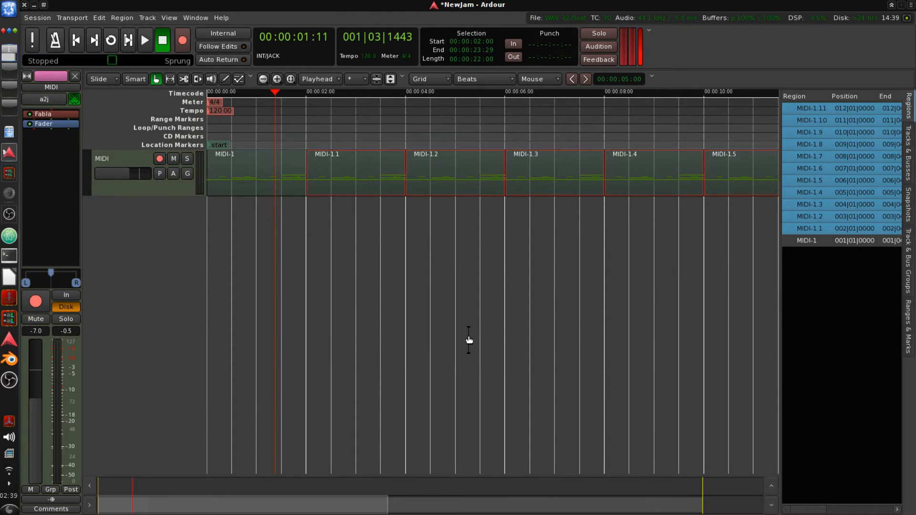
- Play the duplicated drum pattern from the session start, stop it, and save the session
mouse_move(268, 507)
left_mouse_down()
mouse_move(601, 504)
mouse_move(199, 488)
left_mouse_up()
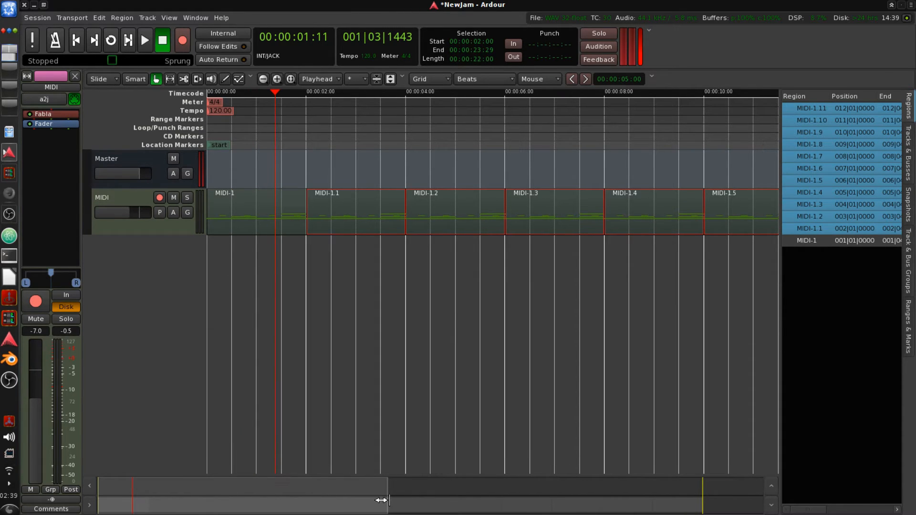
left_click_drag(382, 500, 417, 508)
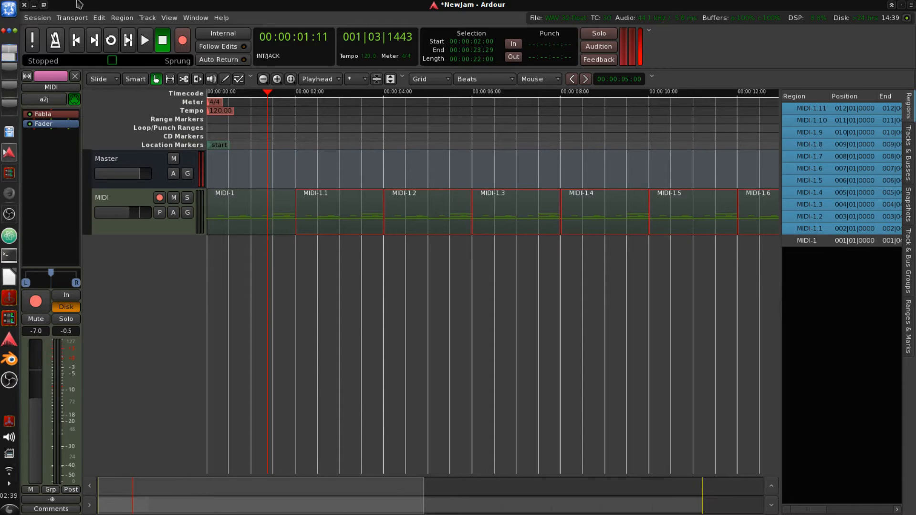
left_click(76, 40)
left_click(145, 40)
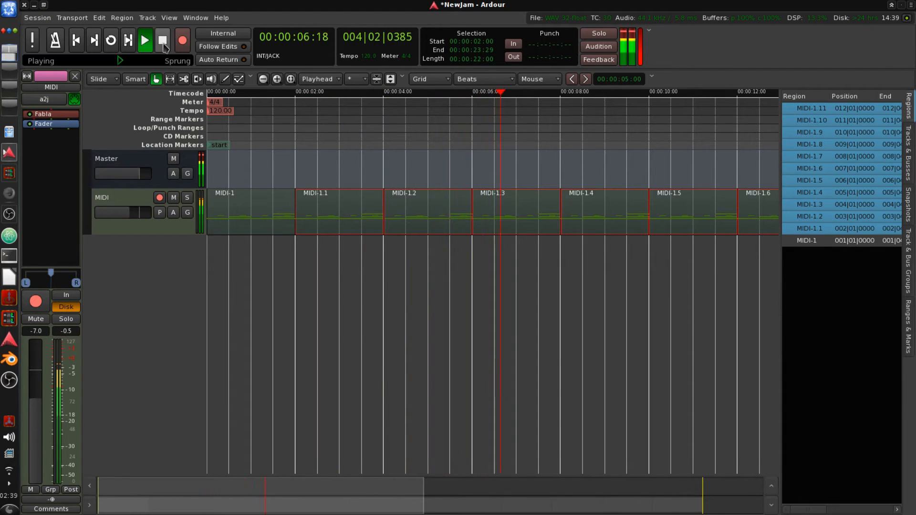
left_click(163, 43)
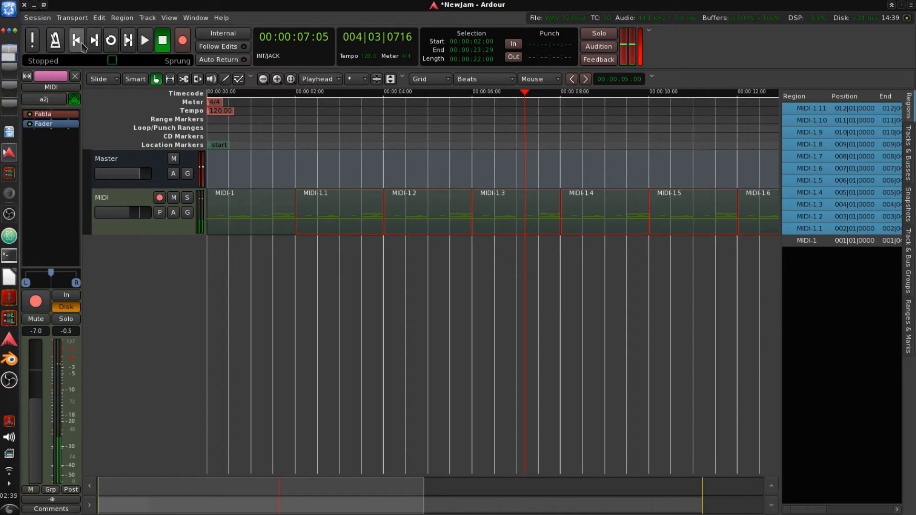
left_click(82, 45)
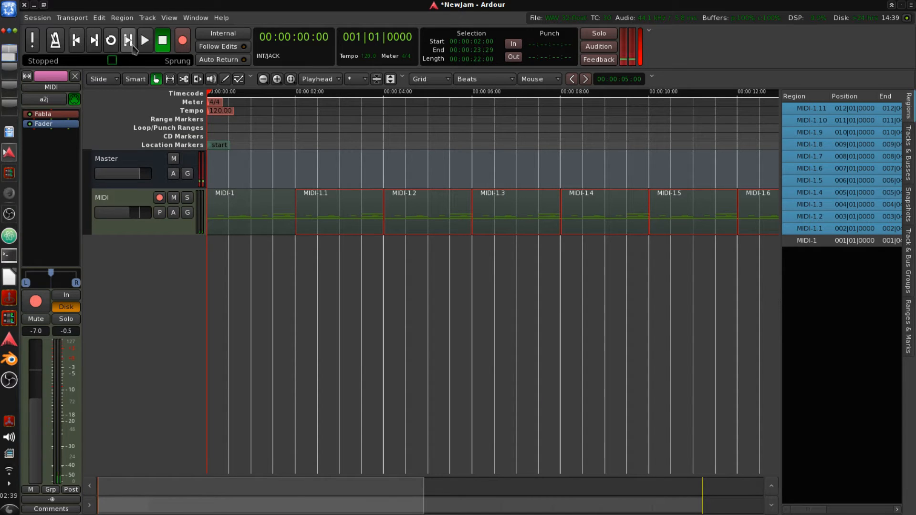
left_click(151, 45)
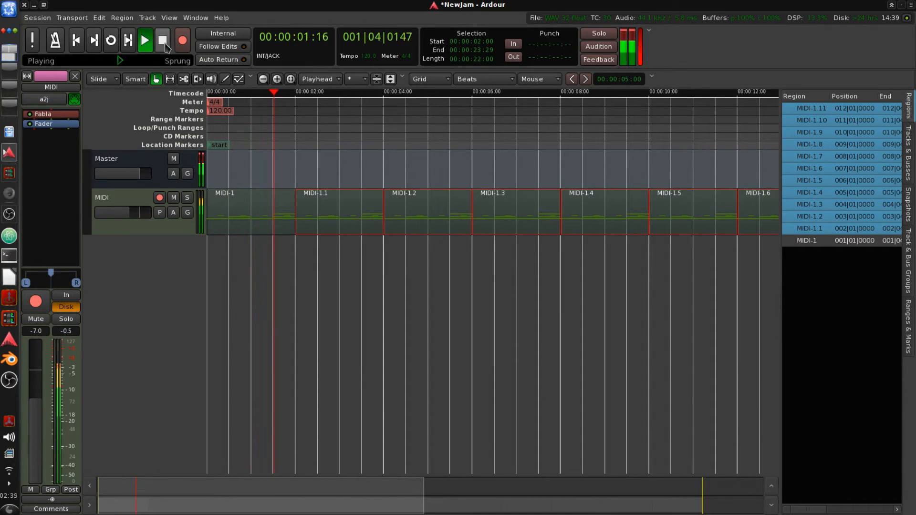
left_click(164, 45)
left_click(164, 45)
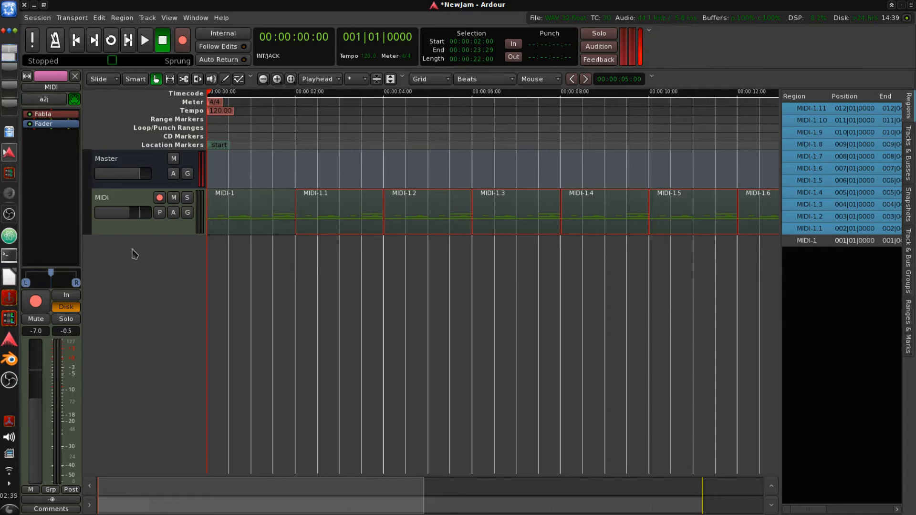
key("ctrl+s")
- Add one new MIDI track with the Fabla instrument
right_click(135, 255)
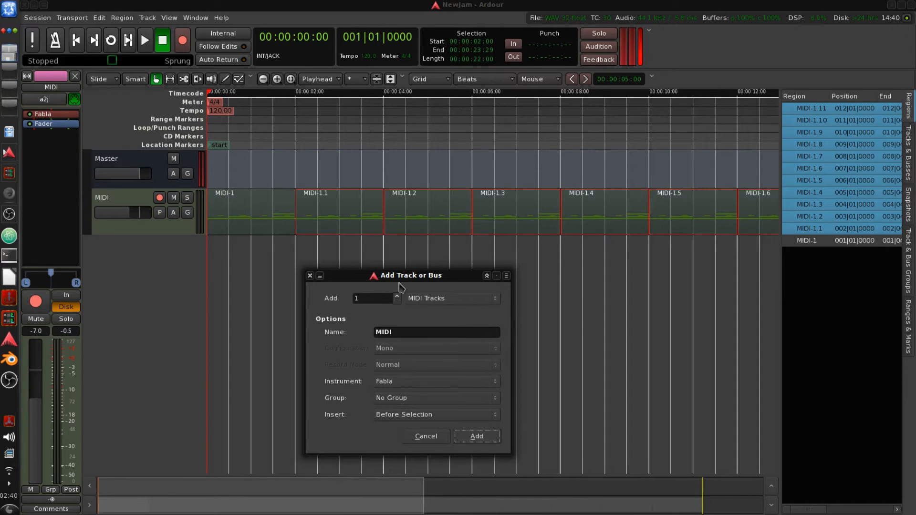
left_click_drag(404, 278, 349, 260)
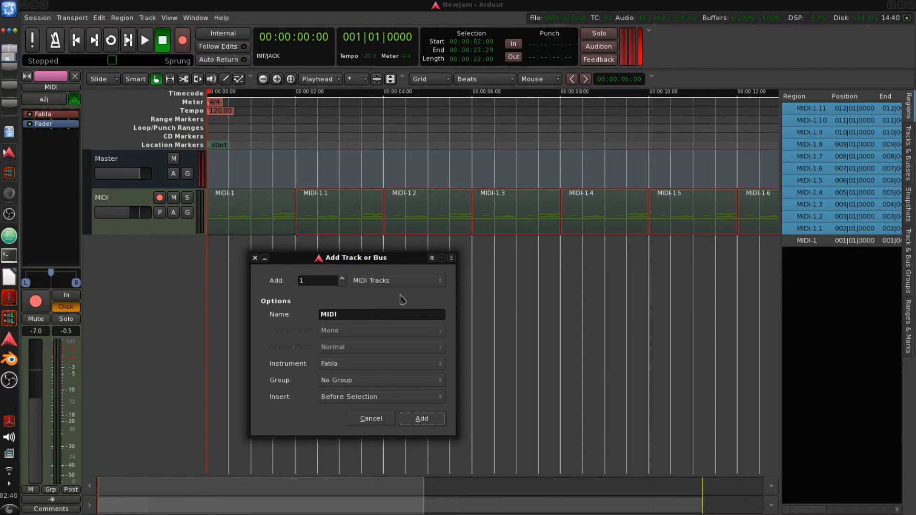
left_click(424, 419)
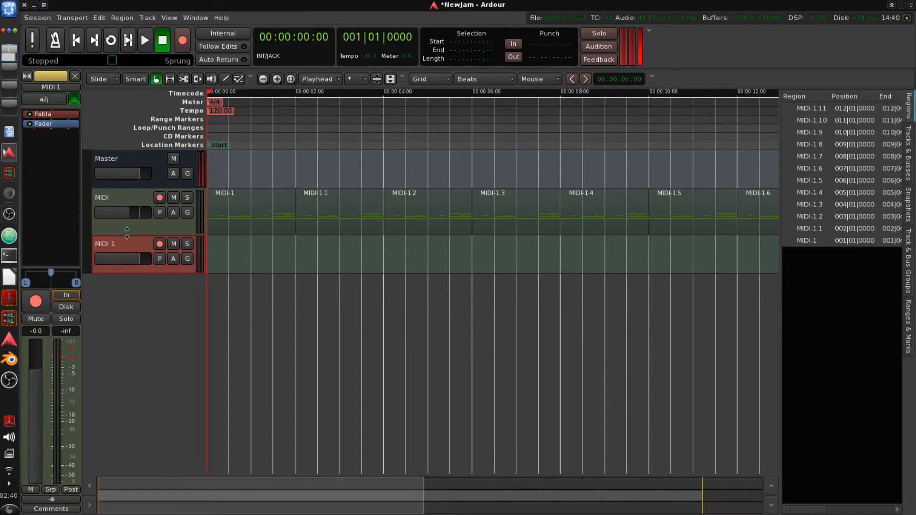
- Reduce the heights of the MIDI and MIDI 1 tracks
left_click_drag(127, 233, 131, 168)
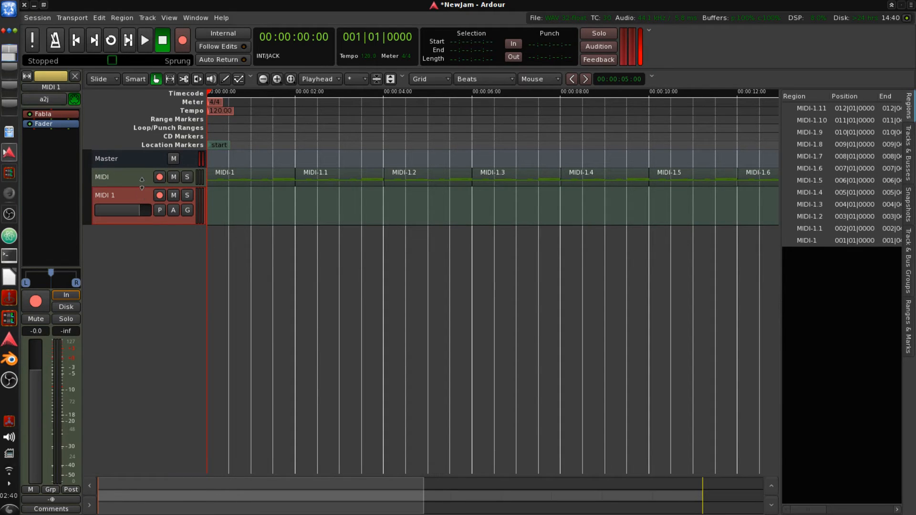
left_click_drag(142, 185, 149, 150)
right_click(108, 181)
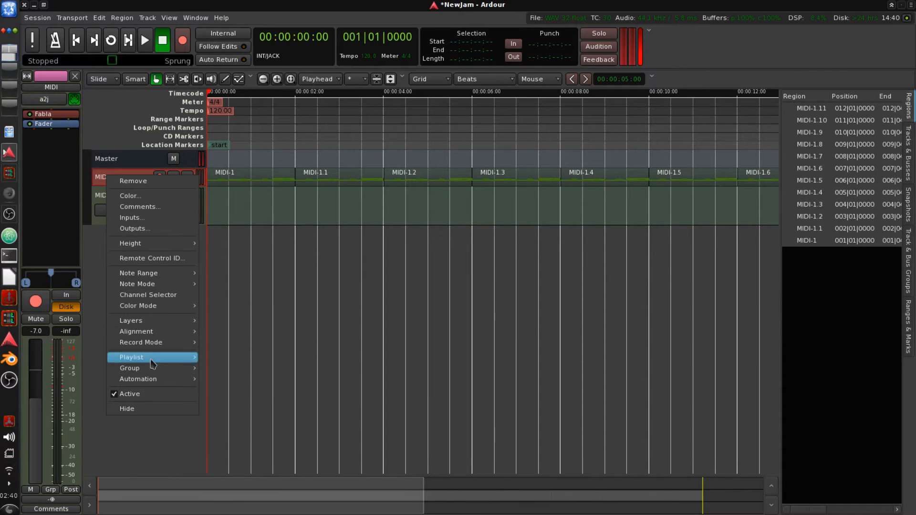
mouse_move(153, 371)
mouse_move(154, 347)
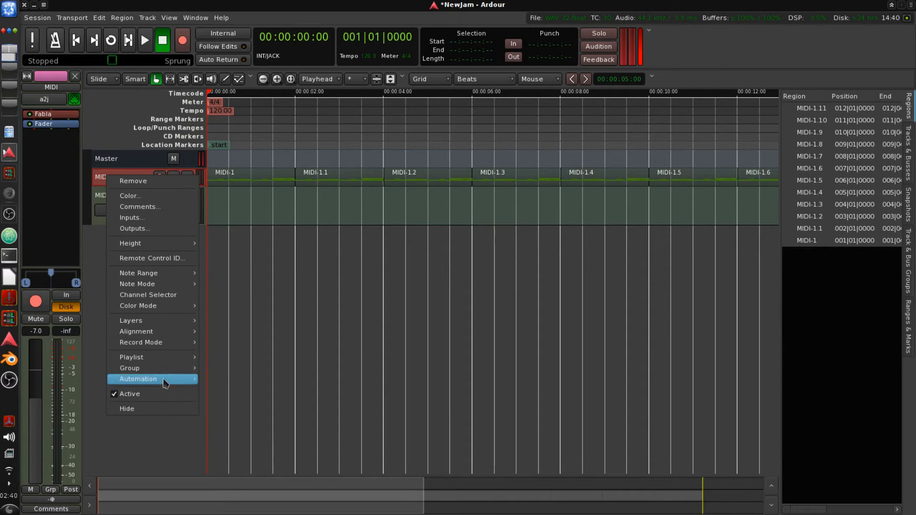
mouse_move(161, 361)
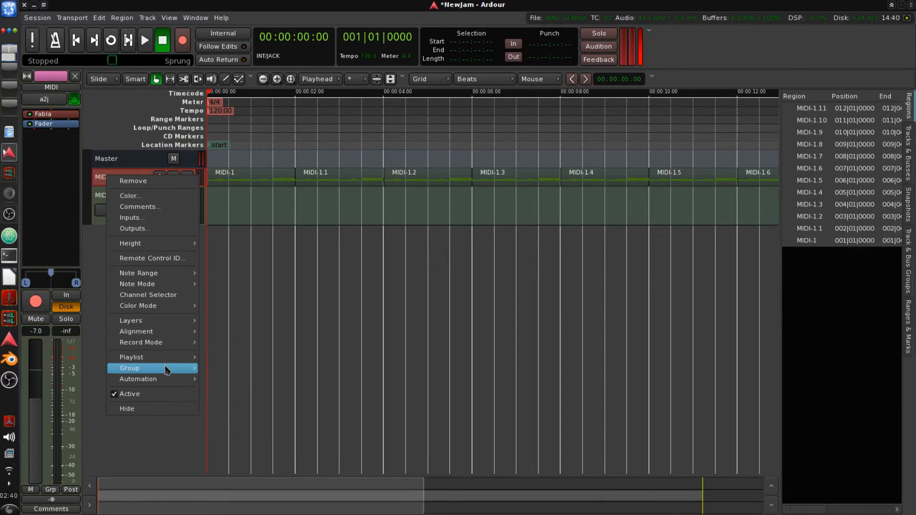
left_click(161, 444)
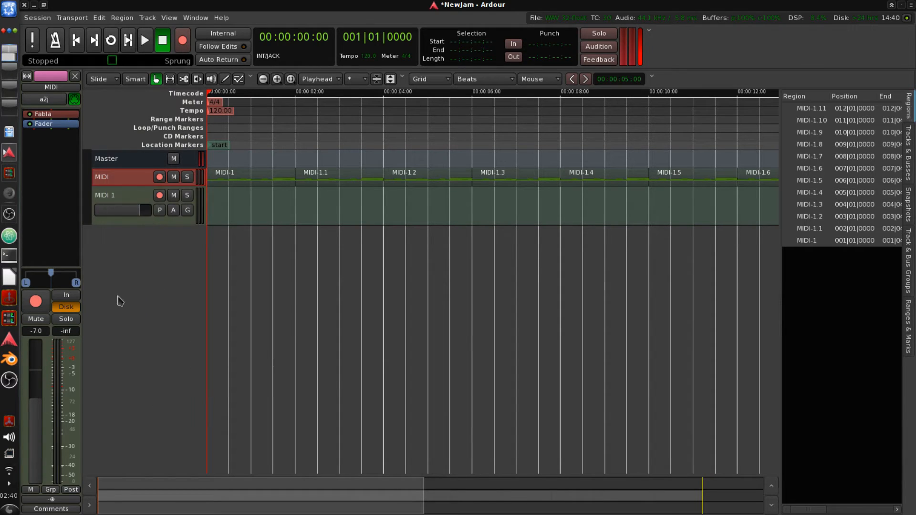
- Rename the MIDI track to Drums
right_click(114, 180)
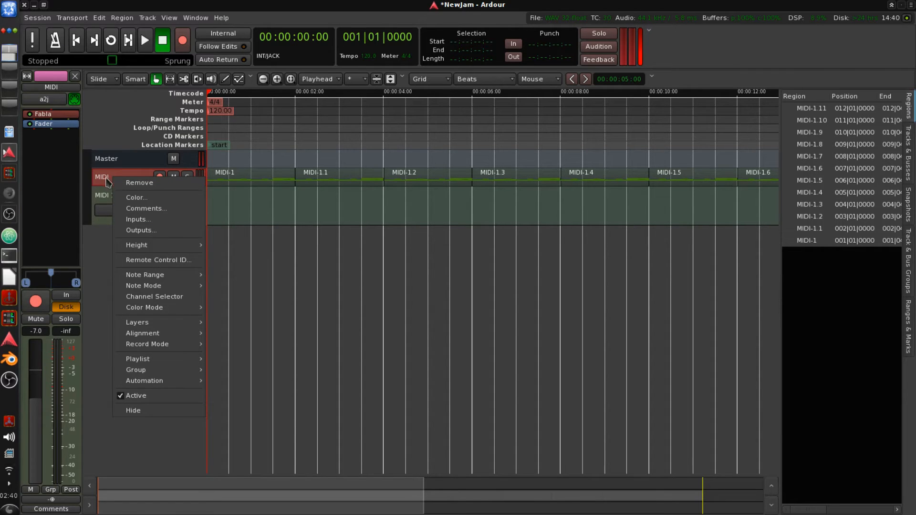
double_click(102, 178)
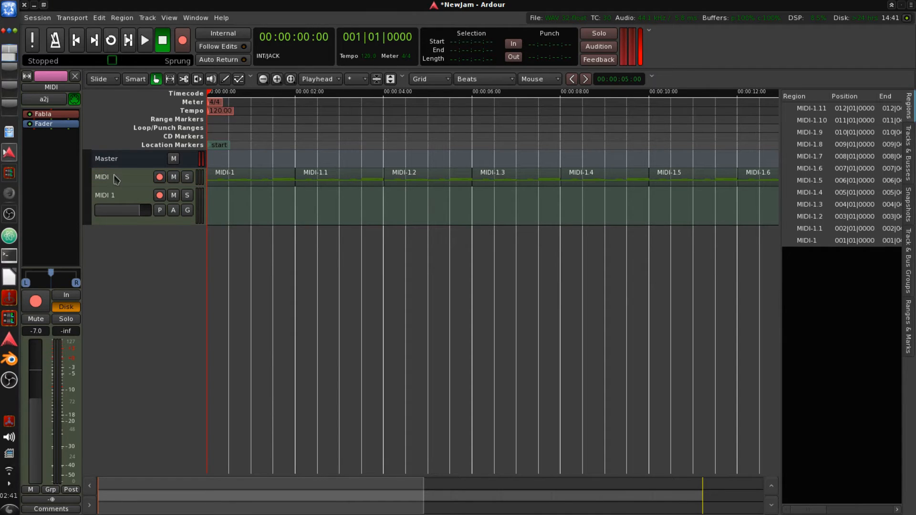
double_click(114, 174)
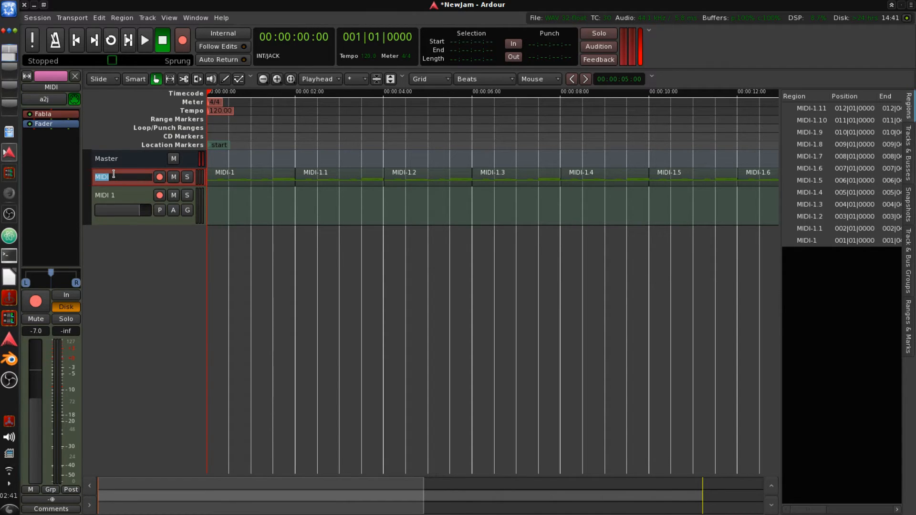
type("Drums")
key("Return")
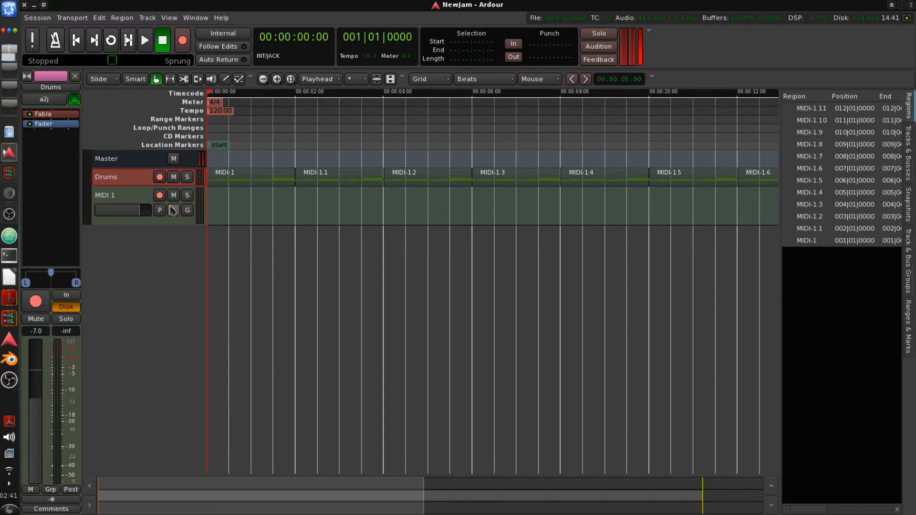
- Rename the MIDI 1 track to Bass
double_click(116, 196)
type("Bass")
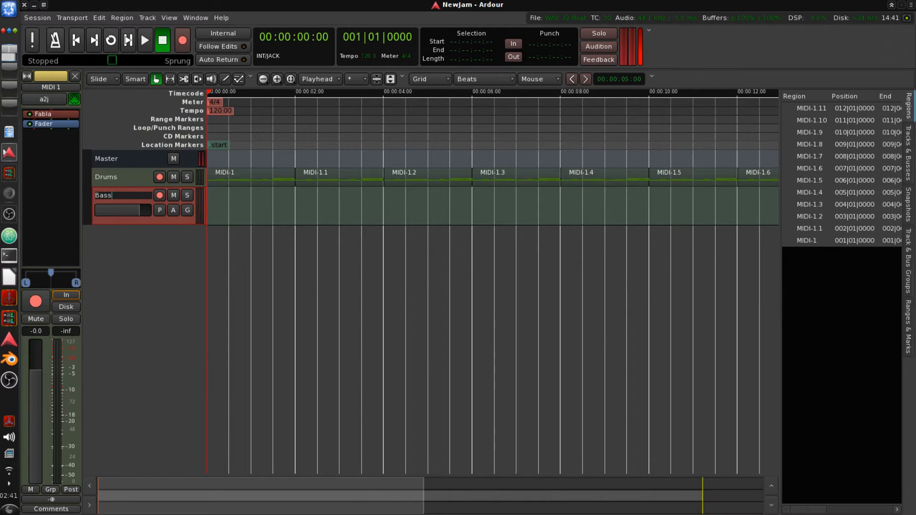
key("Return")
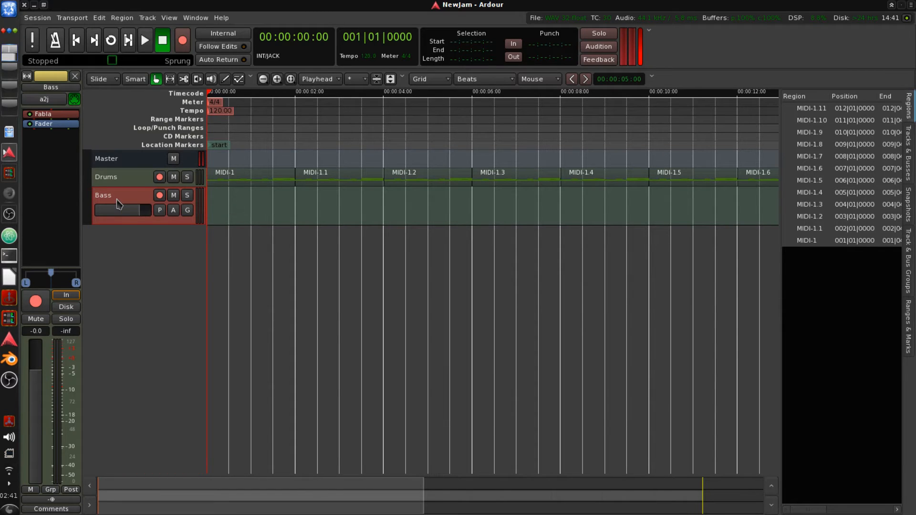
- Delete the Fabla plugin from the Bass track's processor box
right_click(56, 120)
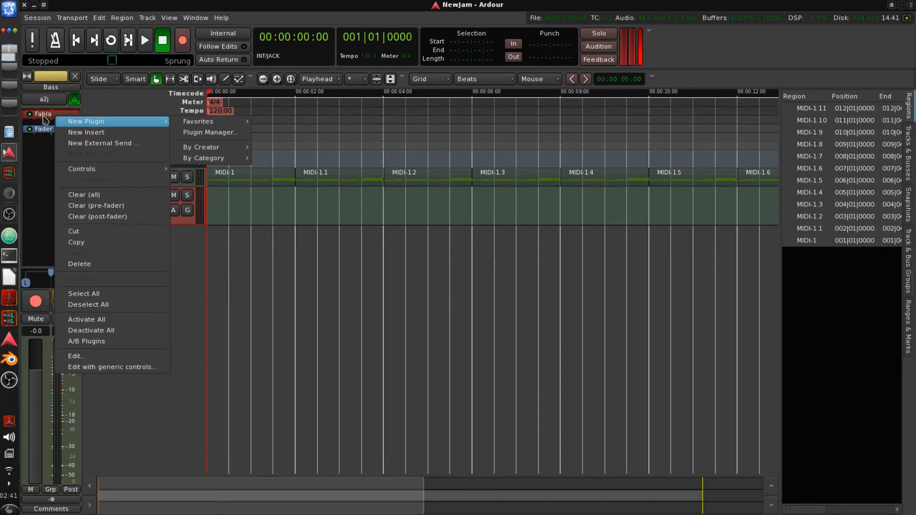
left_click(96, 266)
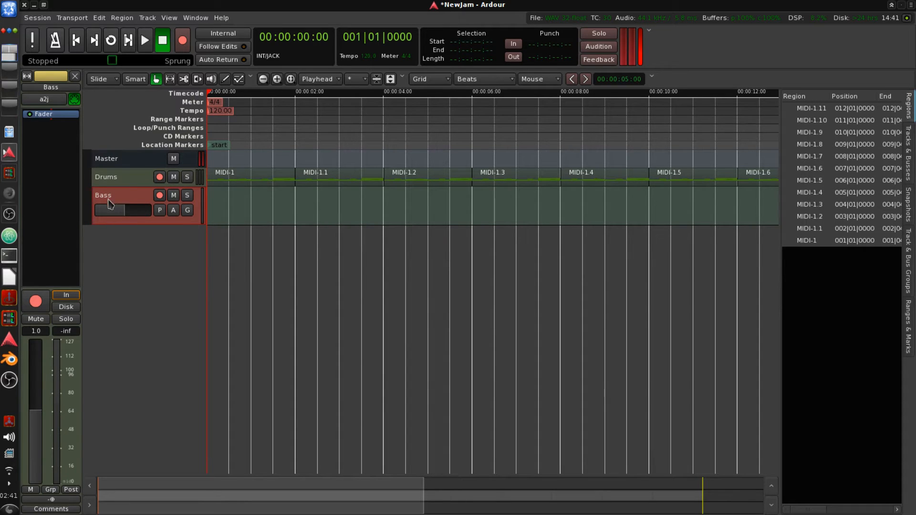
- Add the Vex instrument plugin to the Bass track from the Instrument plugin category
right_click(41, 115)
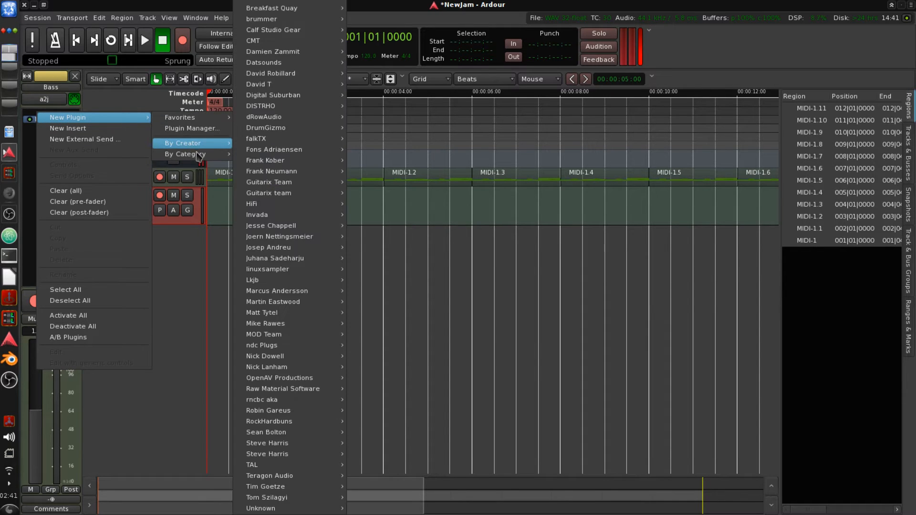
mouse_move(207, 159)
mouse_move(260, 163)
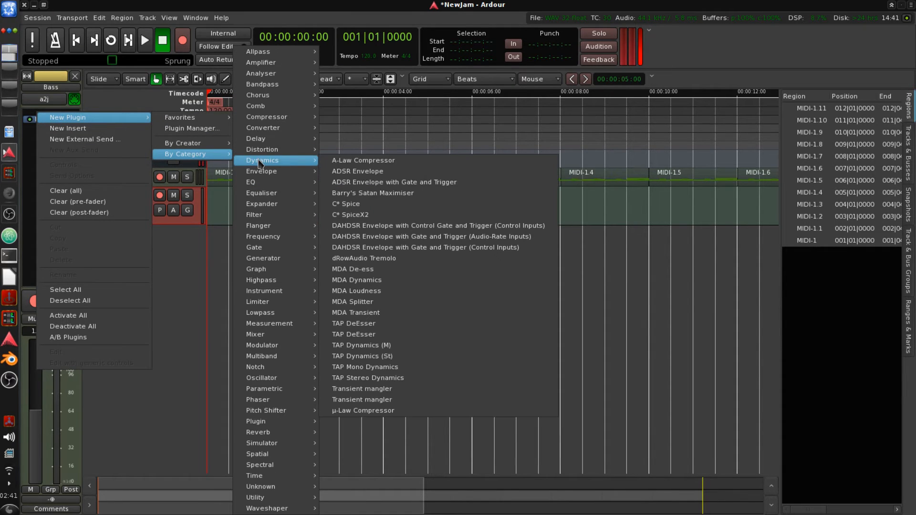
mouse_move(260, 208)
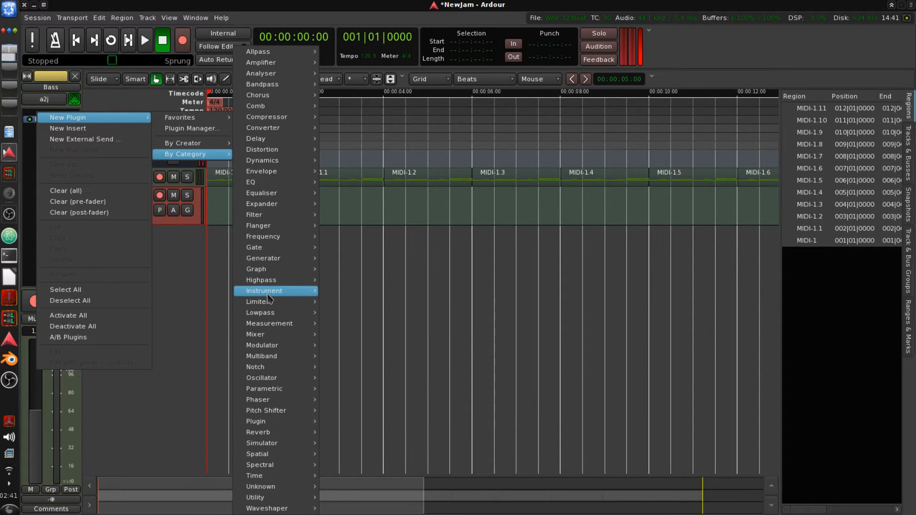
mouse_move(267, 292)
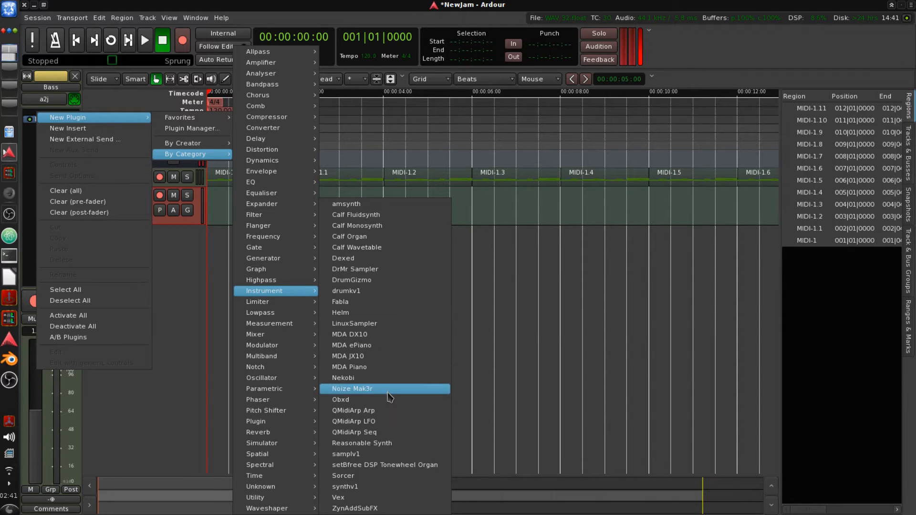
left_click(401, 502)
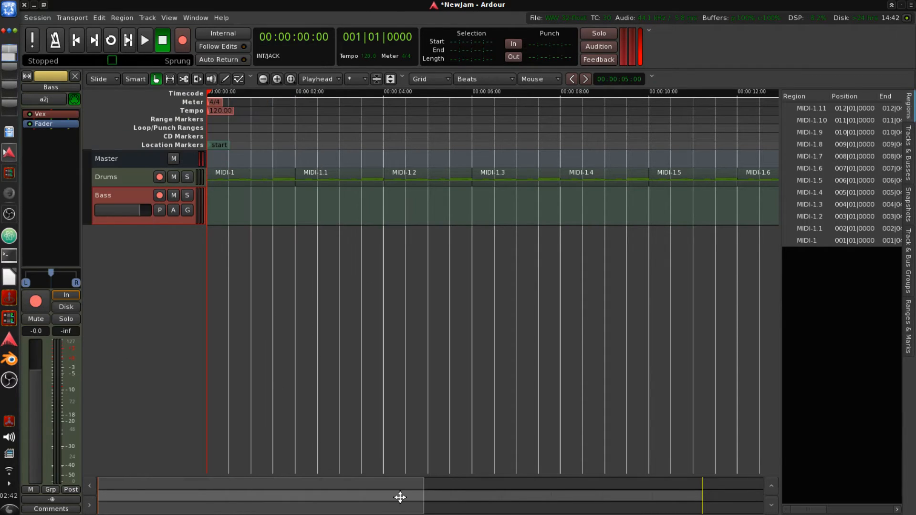
- Open the Vex plugin editor on the Bass track and reposition its window
right_click(56, 115)
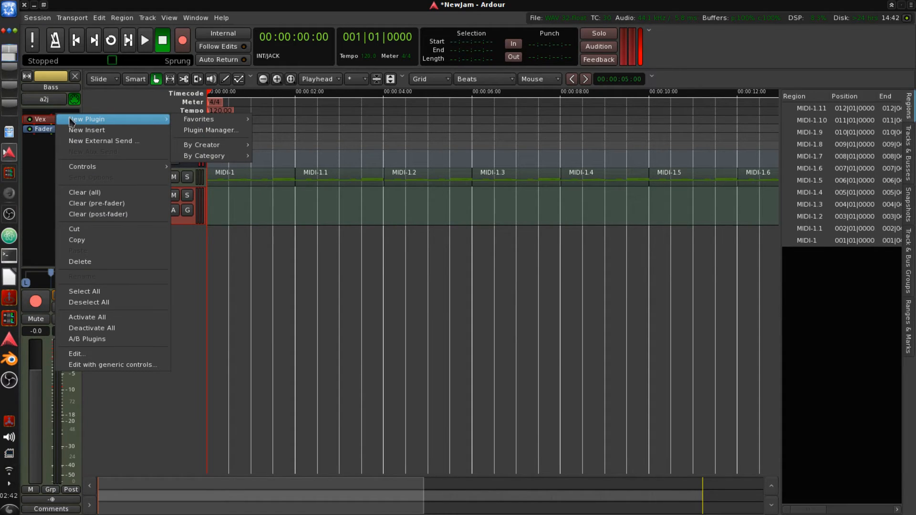
left_click(104, 354)
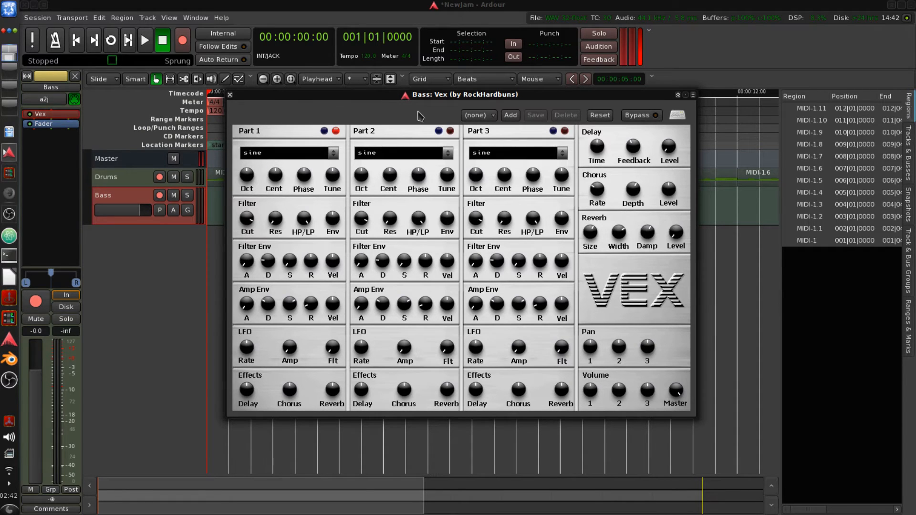
left_click_drag(394, 101, 394, 128)
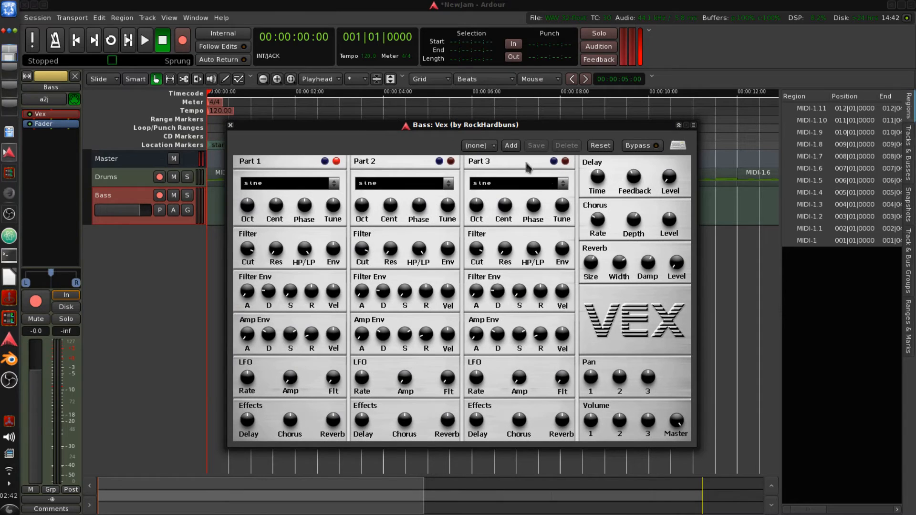
left_click_drag(525, 130, 522, 139)
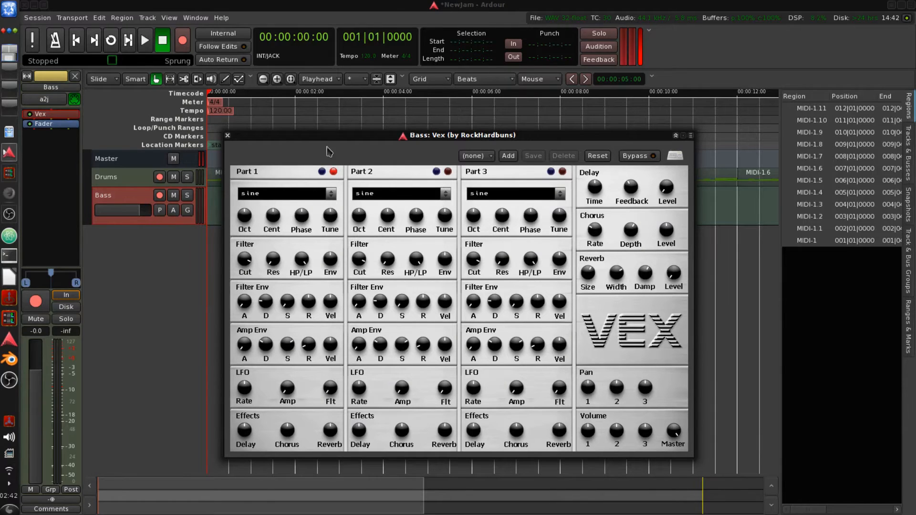
left_click_drag(338, 138, 403, 94)
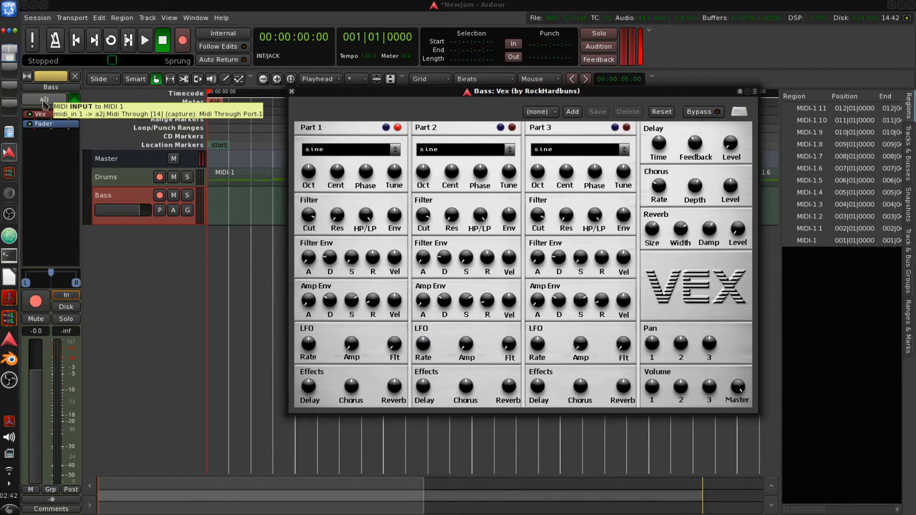
- Connect the Bass track's MIDI input to the MPK mini MIDI 1 port
left_click(44, 103)
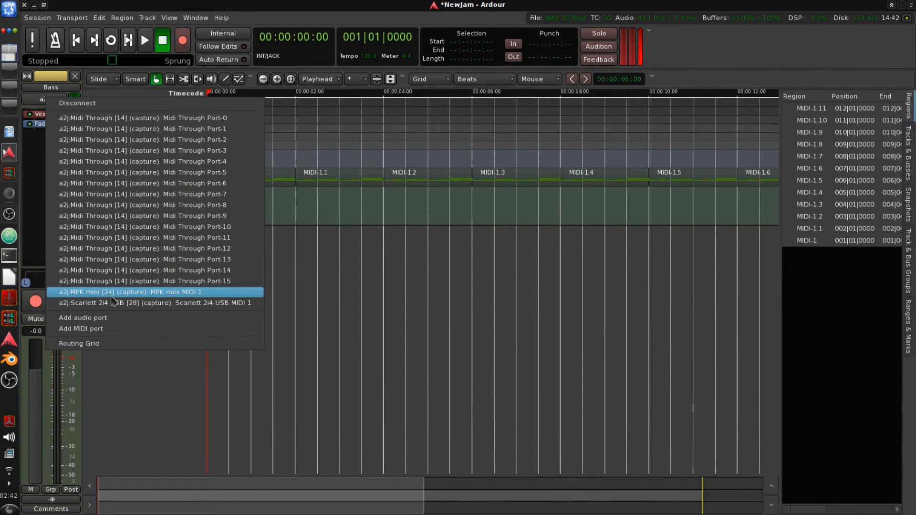
left_click(149, 296)
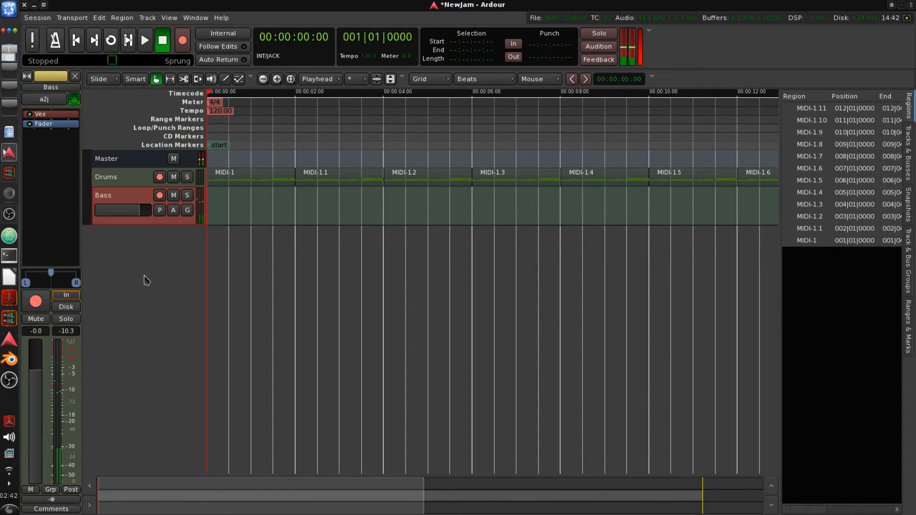
- Enlarge the Bass track, play the session with input monitoring enabled, then stop and return to the start
left_click_drag(147, 224, 150, 328)
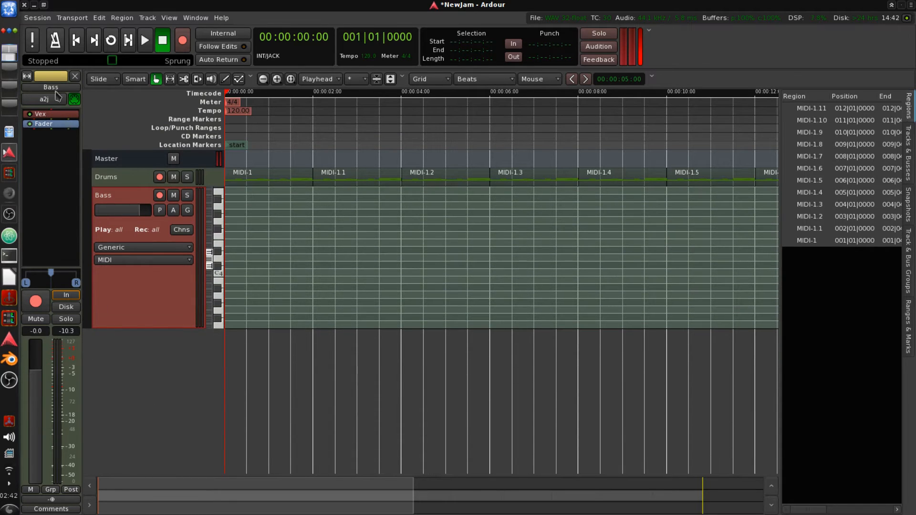
left_click(145, 40)
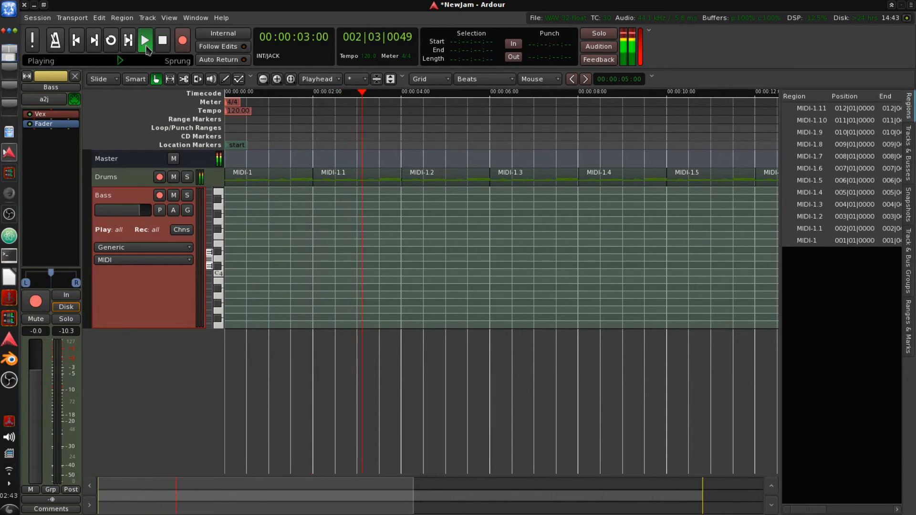
left_click(77, 297)
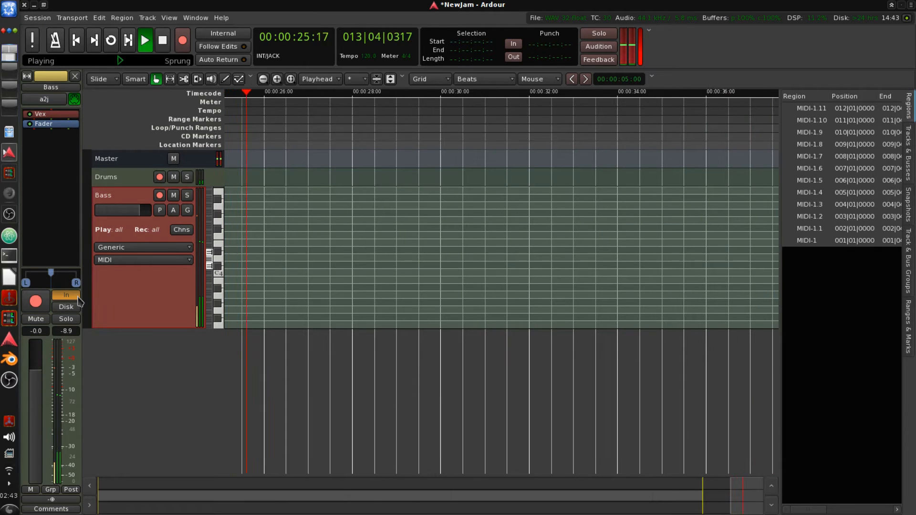
key("Home")
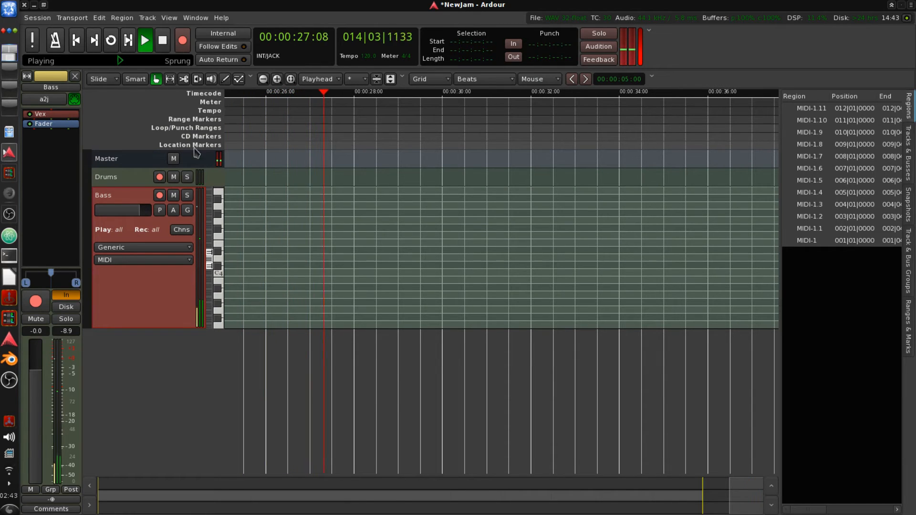
left_click(163, 42)
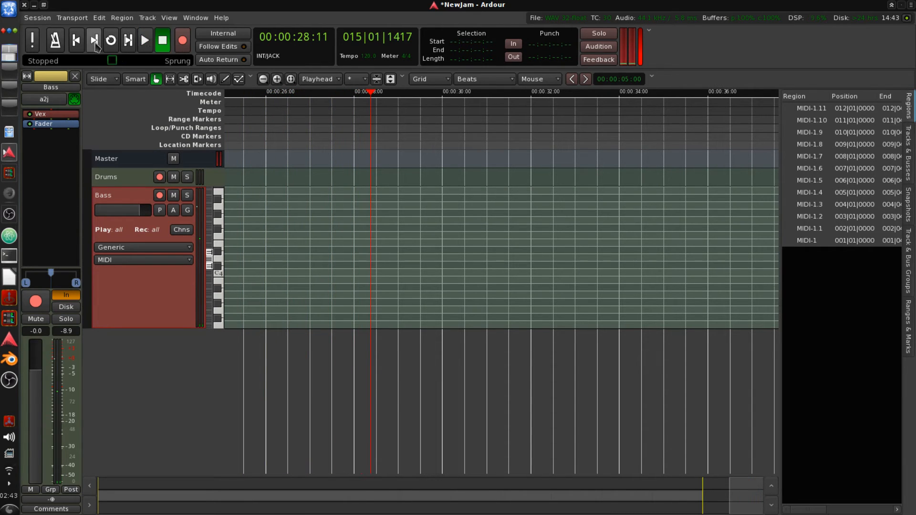
left_click(76, 41)
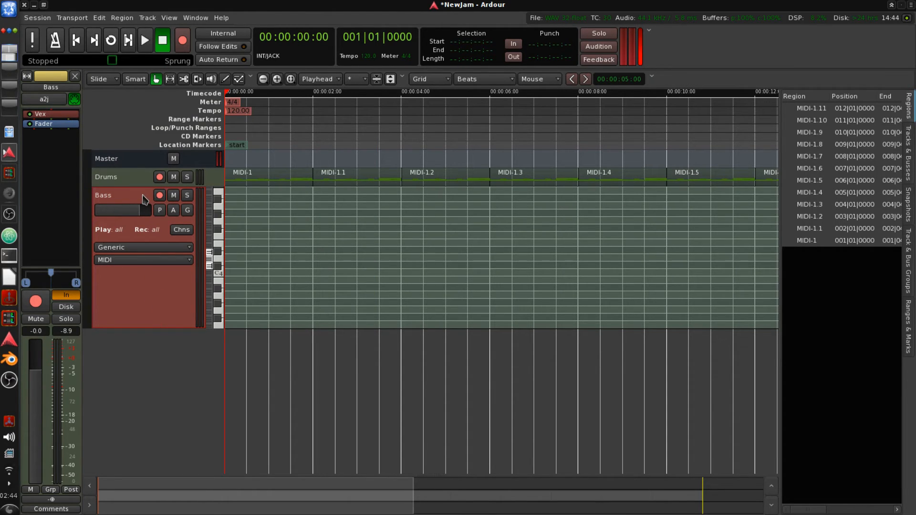
- Record-arm the Bass track and record a bass line from the session start, then stop recording
left_click(160, 195)
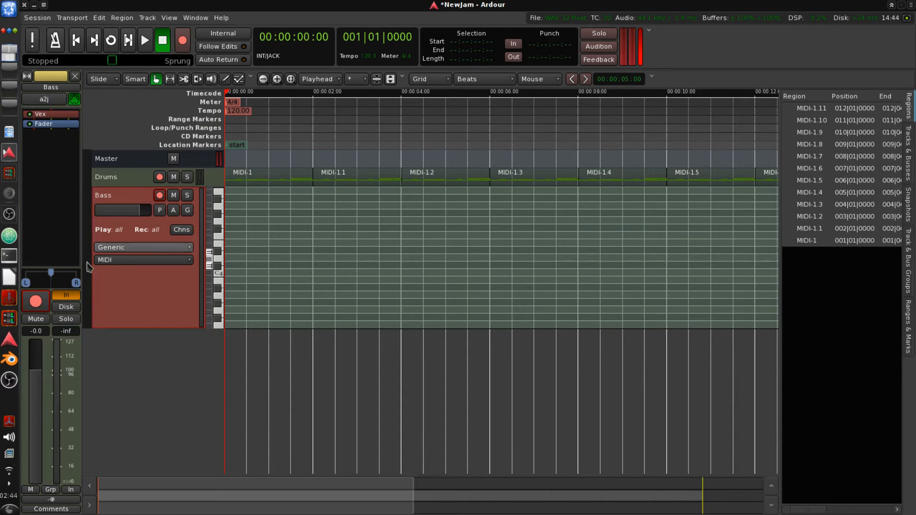
left_click(182, 42)
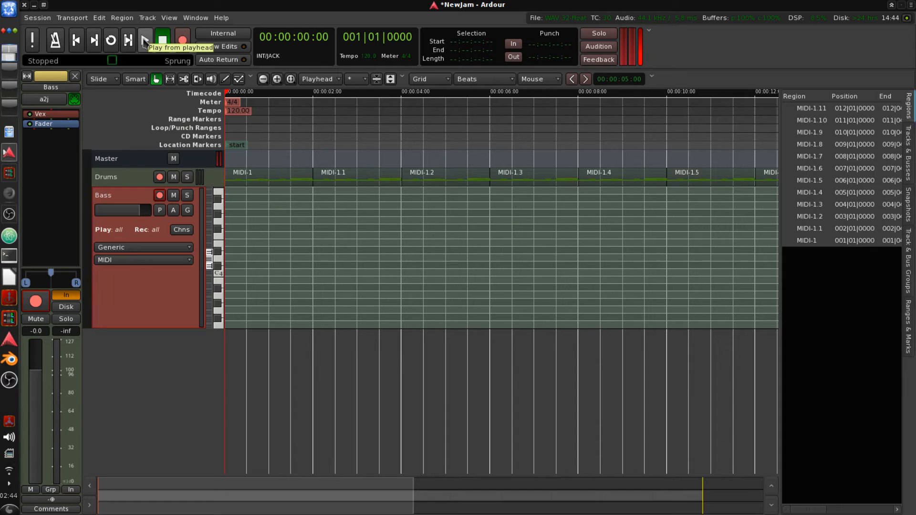
left_click(147, 46)
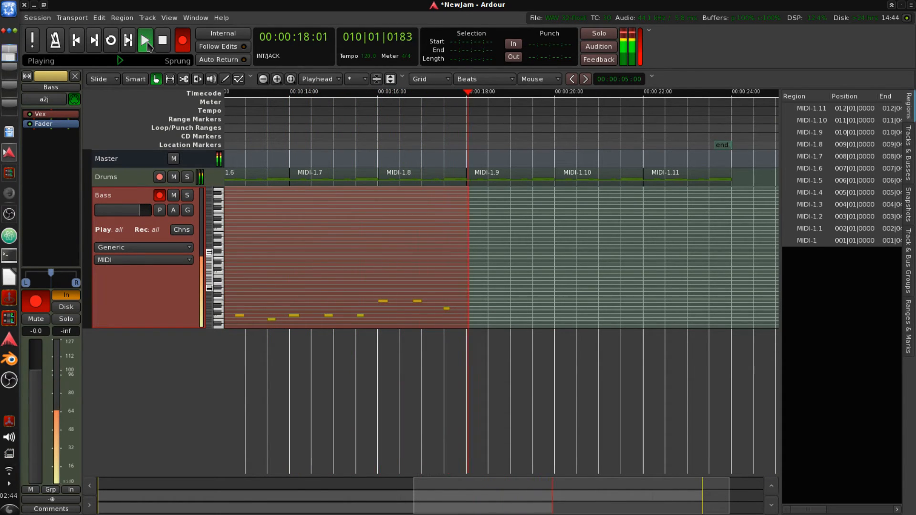
key("space")
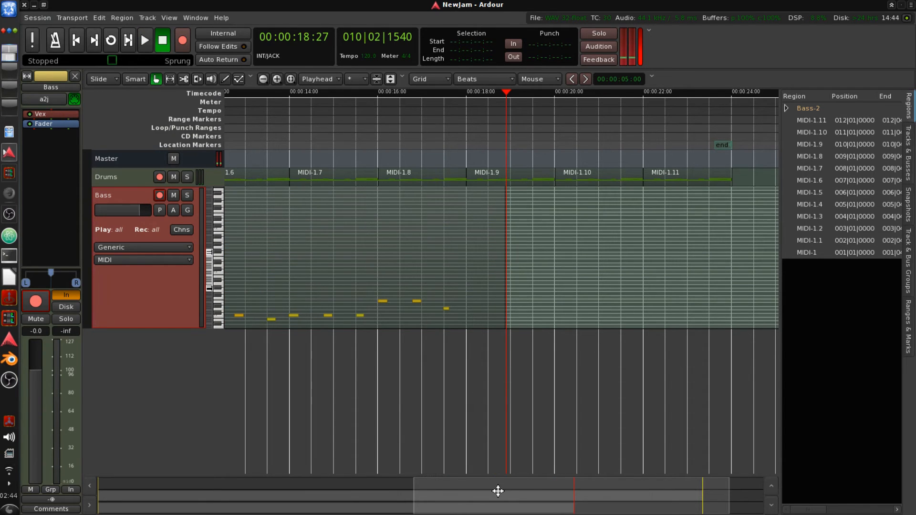
left_click_drag(497, 491, 177, 485)
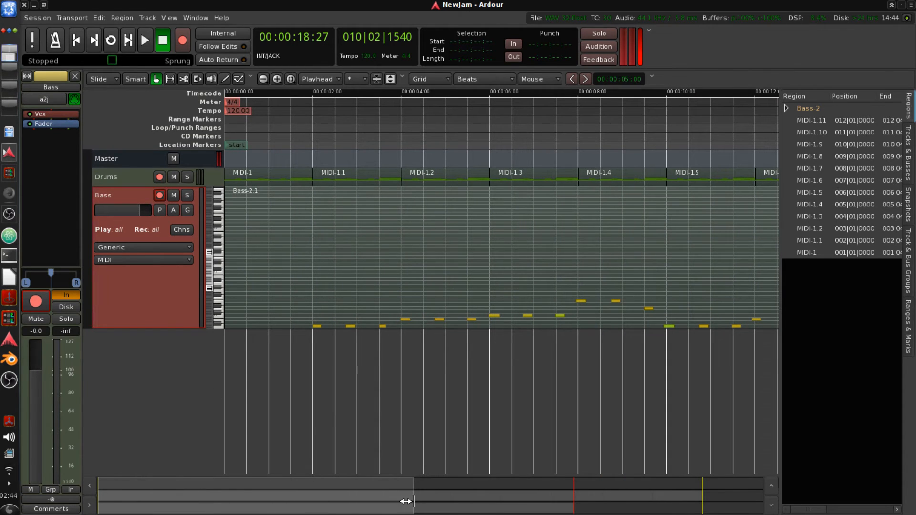
- Trim the empty beginning of the recorded bass region and move the region to the start of the session
left_click_drag(407, 501, 628, 511)
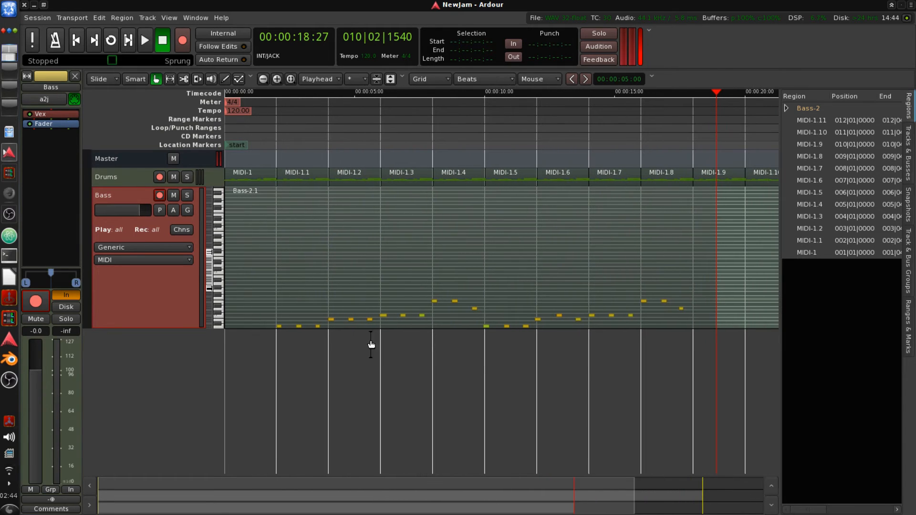
left_click_drag(209, 258, 210, 286)
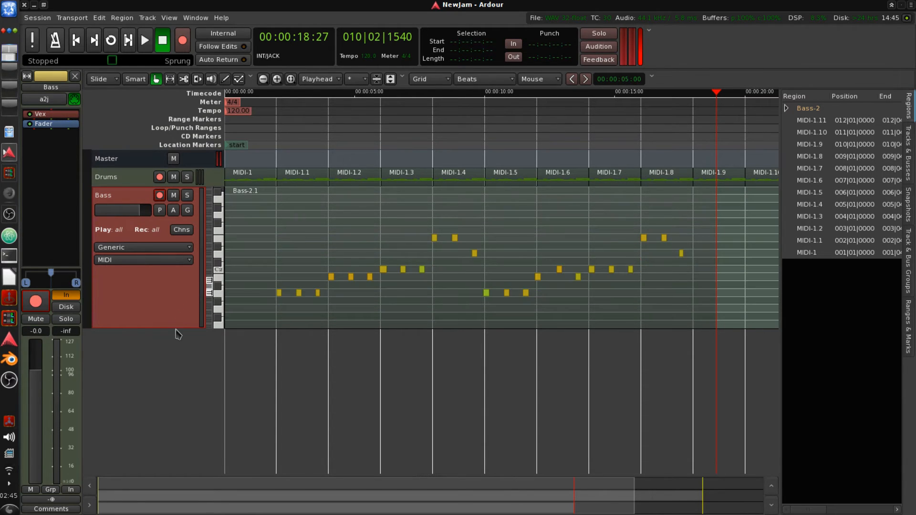
left_click_drag(178, 327, 185, 462)
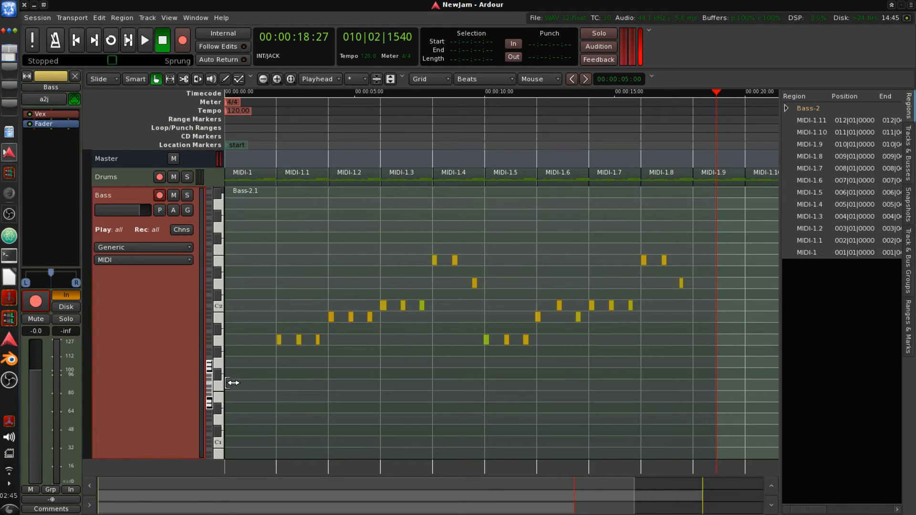
left_click_drag(233, 383, 286, 403)
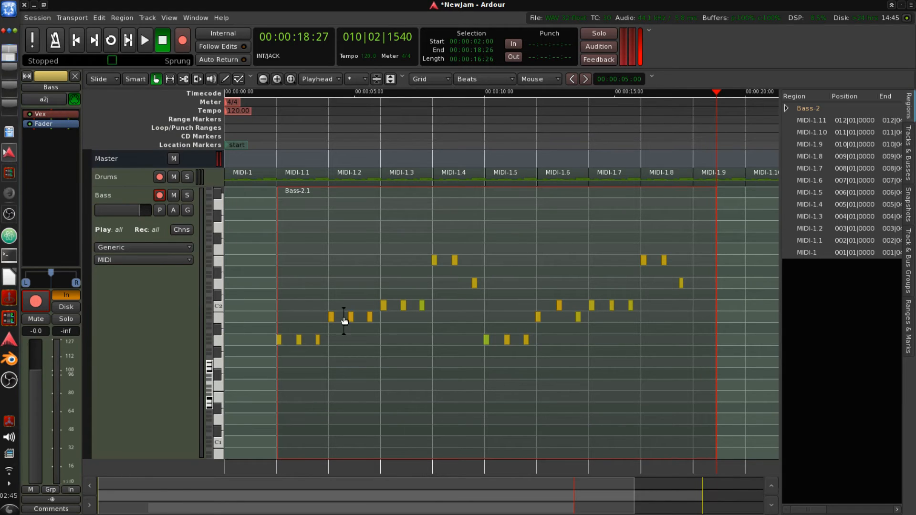
left_click_drag(409, 381, 306, 389)
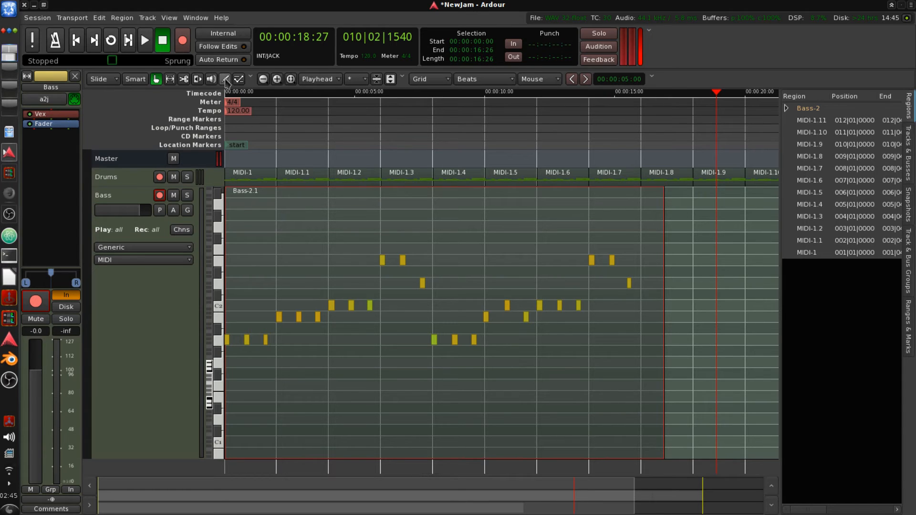
- Lower one bass note near the 00:00:10 mark by one semitone in note edit mode
left_click(239, 79)
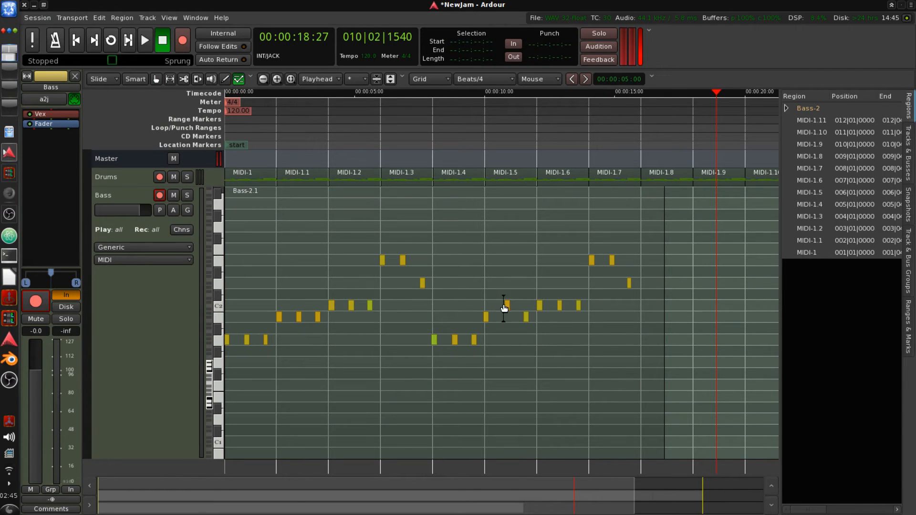
left_click_drag(504, 307, 508, 319)
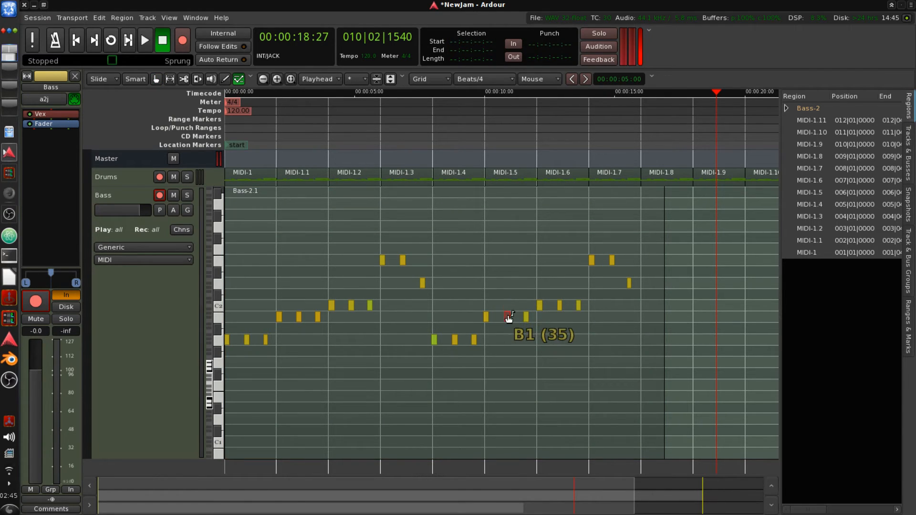
left_click(434, 341)
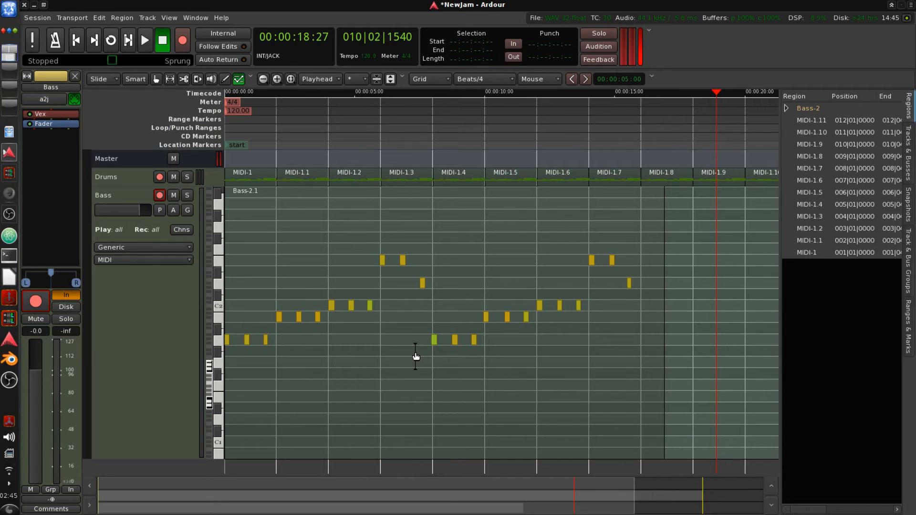
left_click(156, 79)
- Trim the end of the bass region so it is about 16 seconds long
left_click(273, 258)
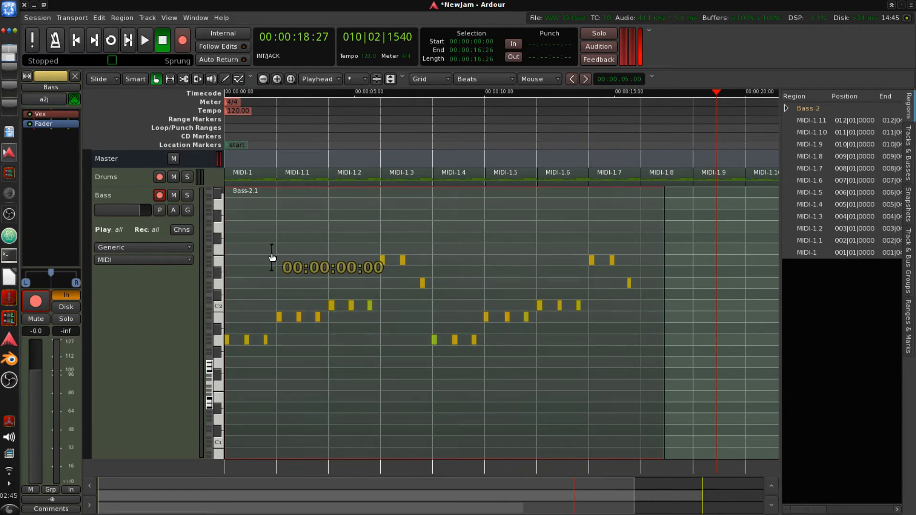
right_click(316, 276)
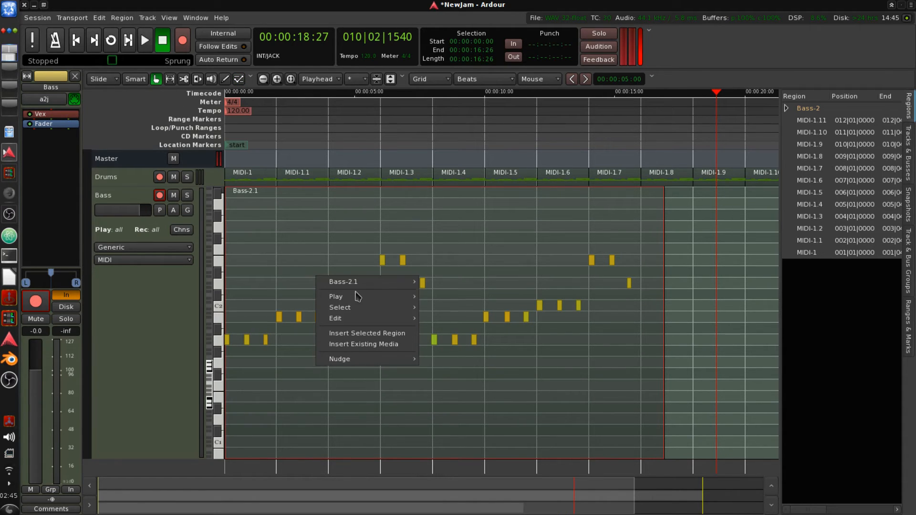
mouse_move(365, 283)
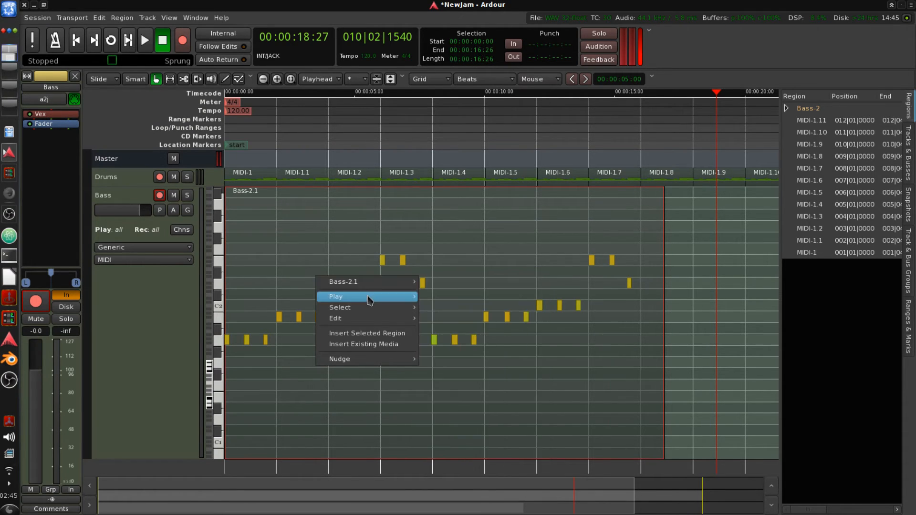
mouse_move(372, 311)
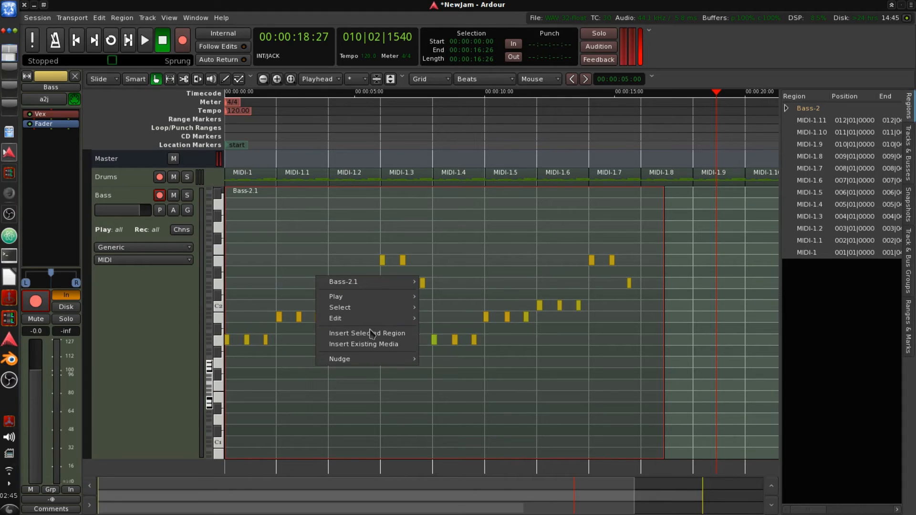
left_click(339, 219)
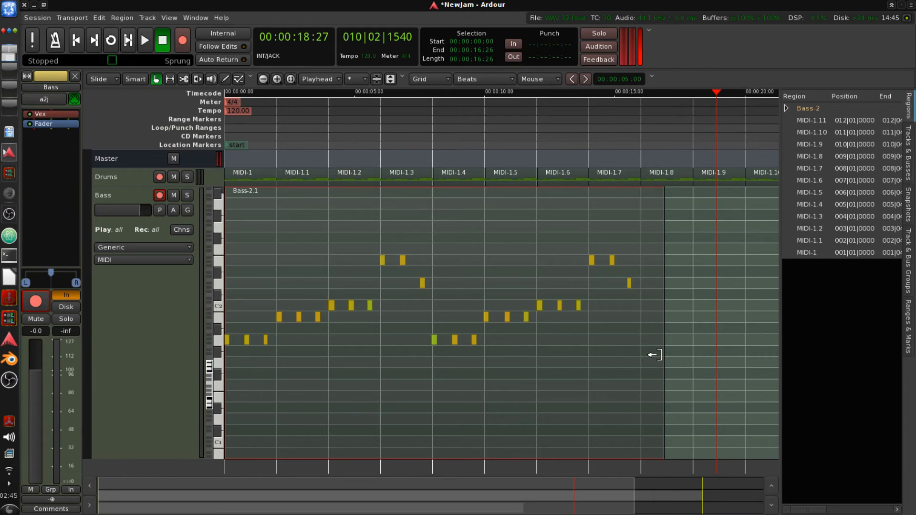
left_click_drag(655, 354, 641, 368)
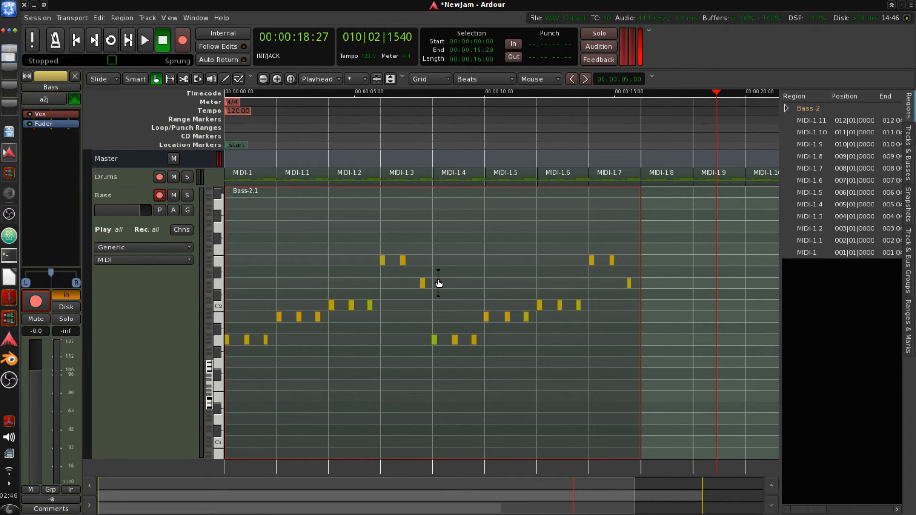
- Paste a copy of the bass region and place it right after the original at about 16 seconds
scroll(439, 283, "down", 1)
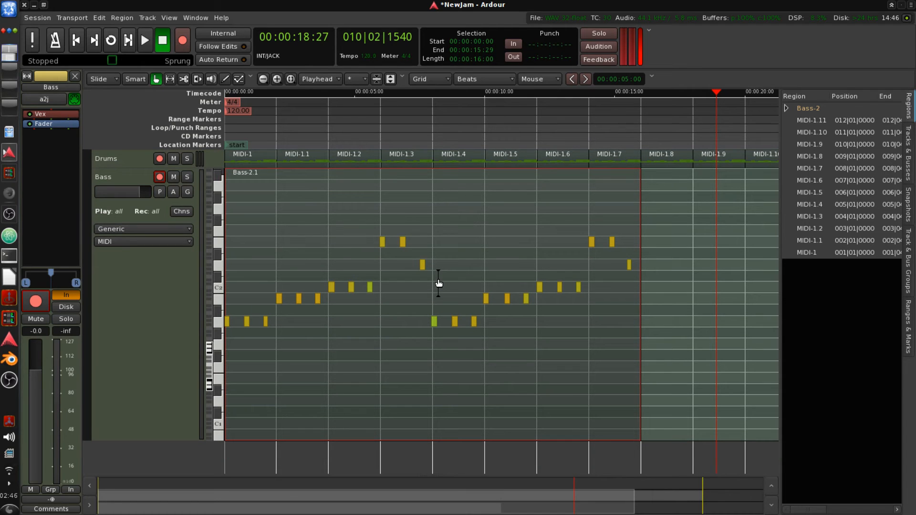
left_click_drag(163, 440, 181, 218)
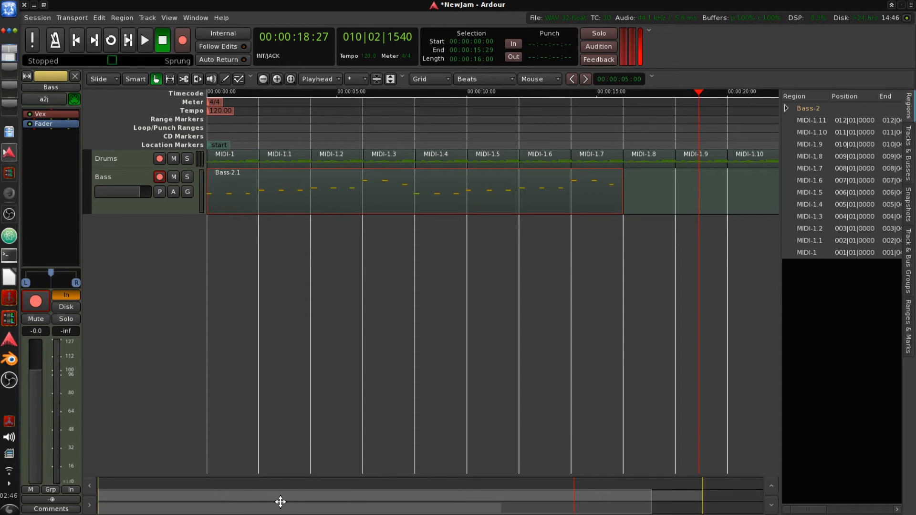
left_click_drag(281, 502, 157, 477)
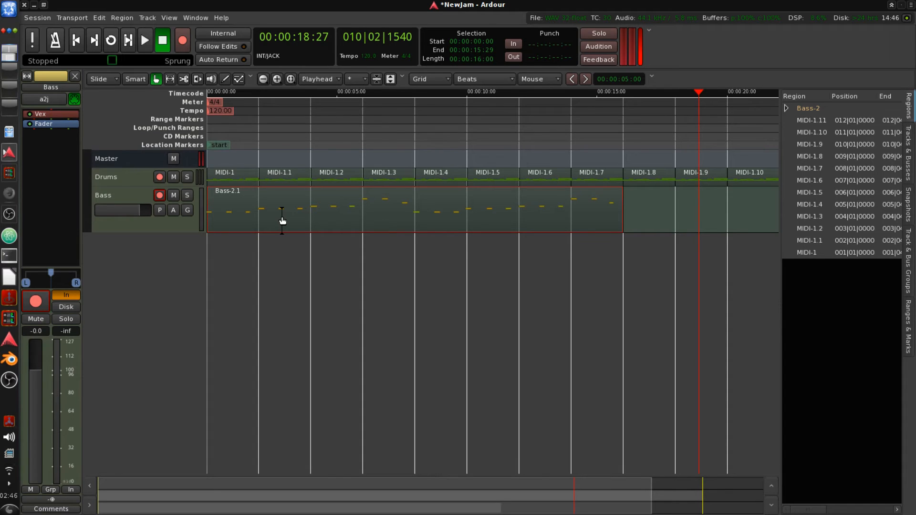
key("ctrl+v")
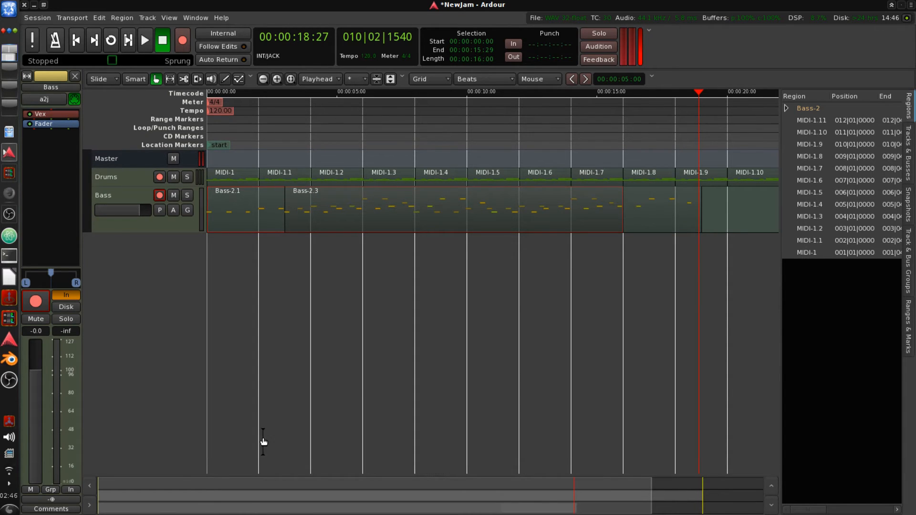
left_click_drag(274, 505, 491, 512)
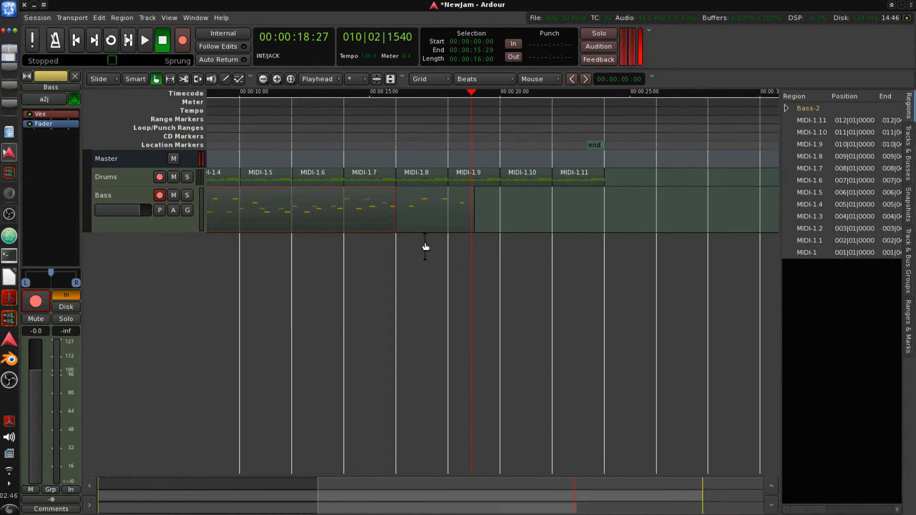
left_click_drag(419, 219, 754, 206)
- Duplicate the last Drums region to extend the drum pattern alongside the bass
left_click_drag(384, 505, 473, 506)
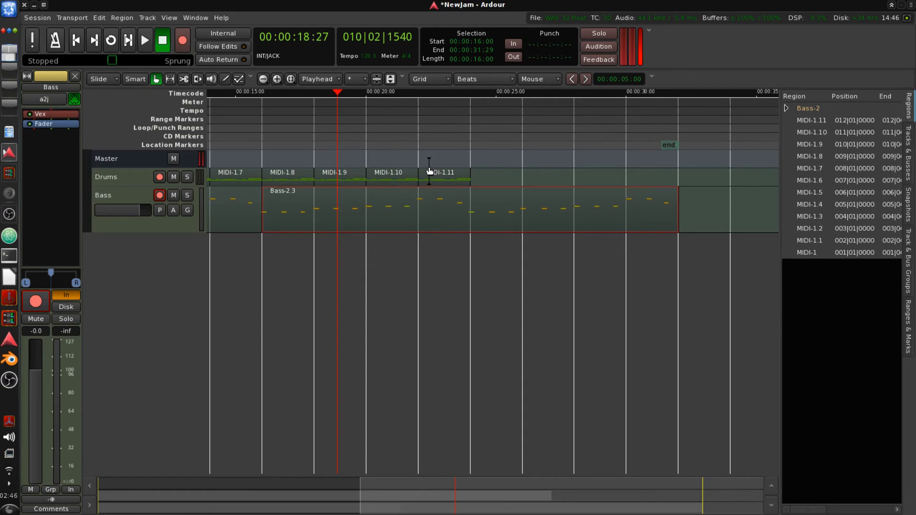
left_click(439, 176)
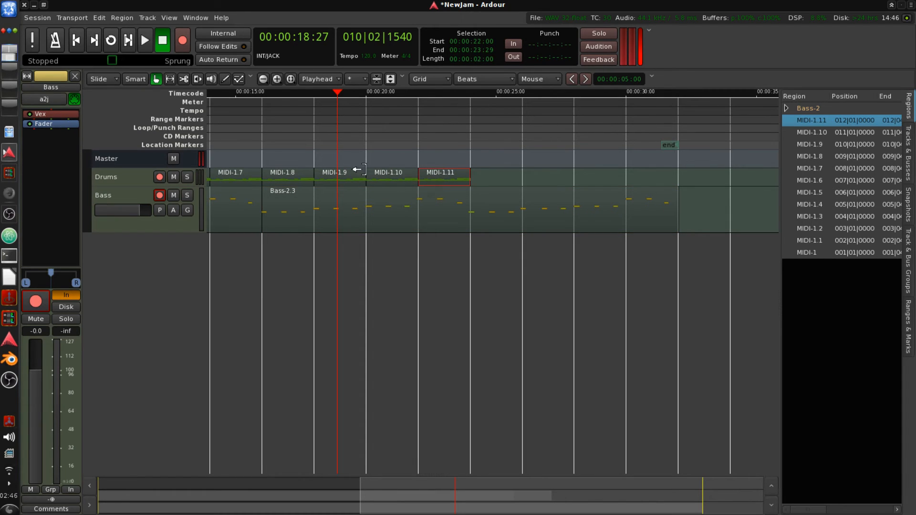
right_click(437, 180)
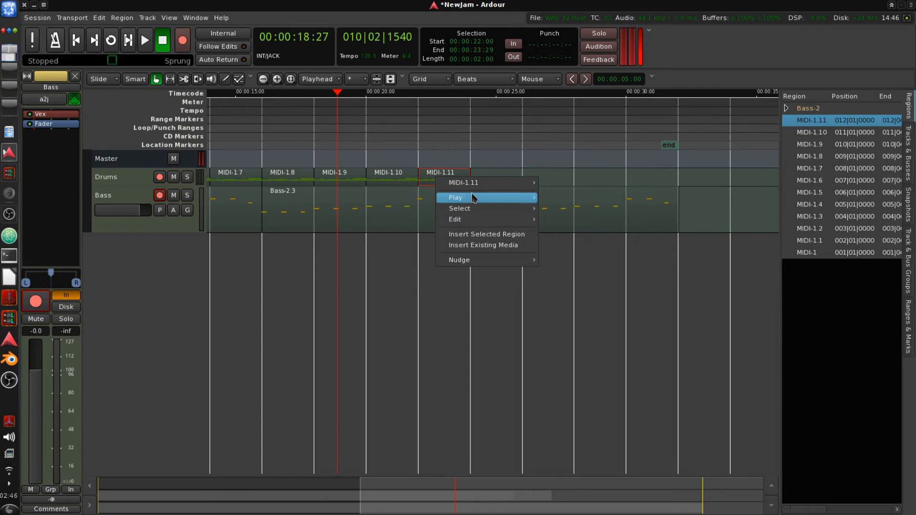
mouse_move(515, 183)
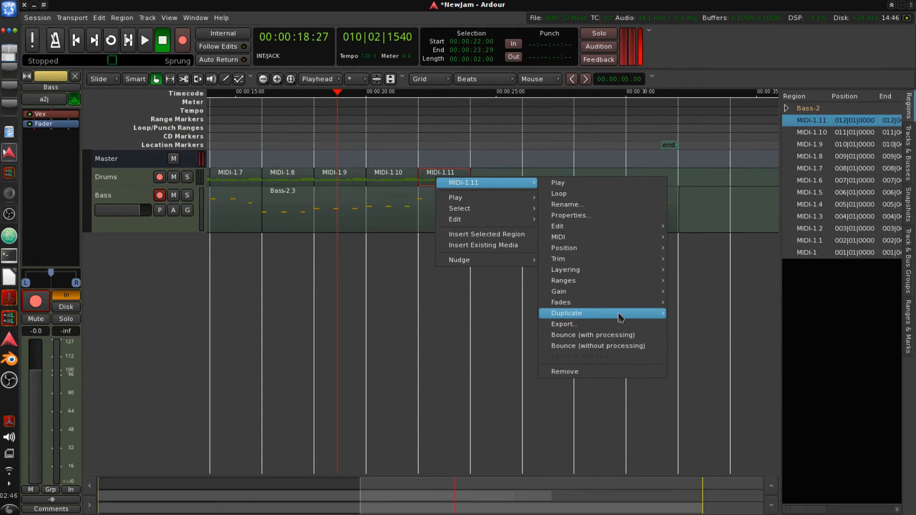
mouse_move(654, 314)
left_click(690, 325)
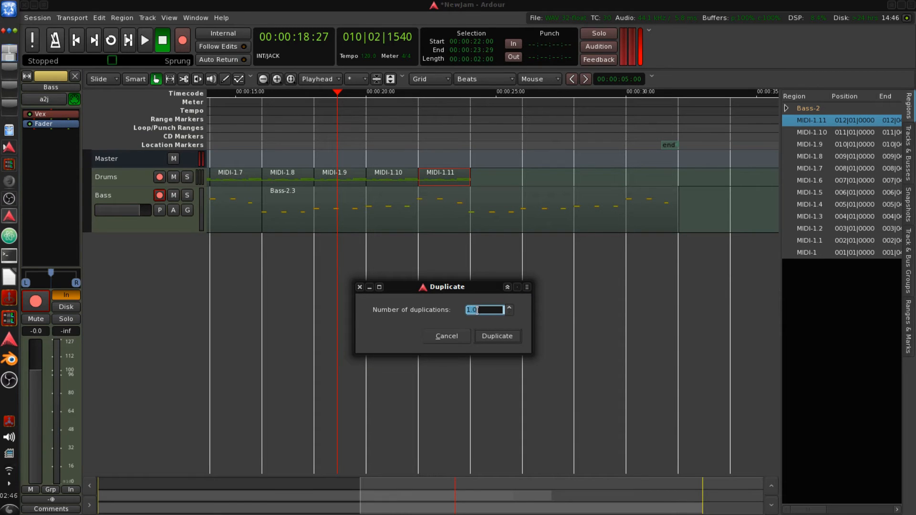
key("Return")
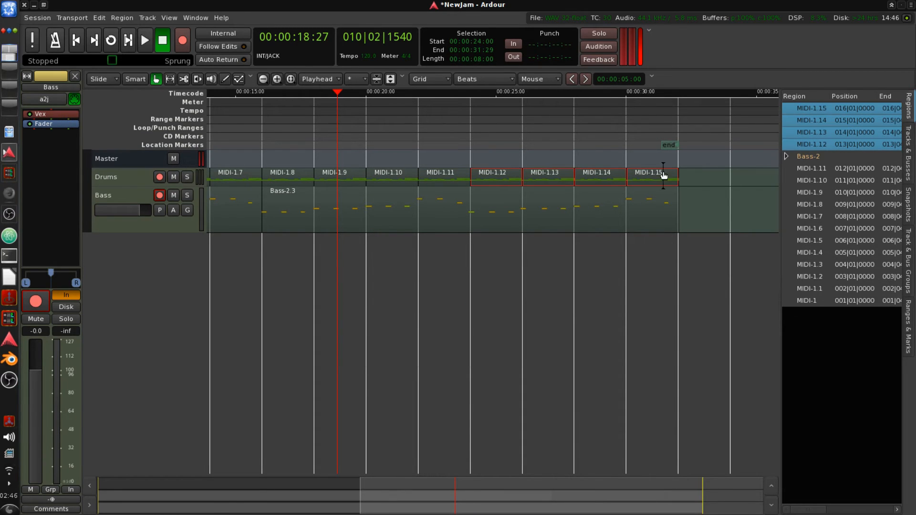
- Play the arrangement from the session start and stop playback
left_click_drag(613, 491, 288, 512)
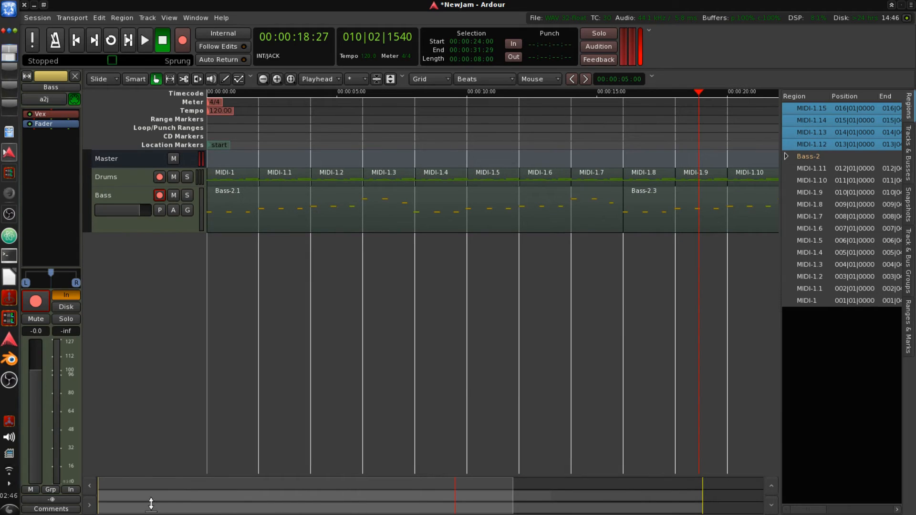
key("Home")
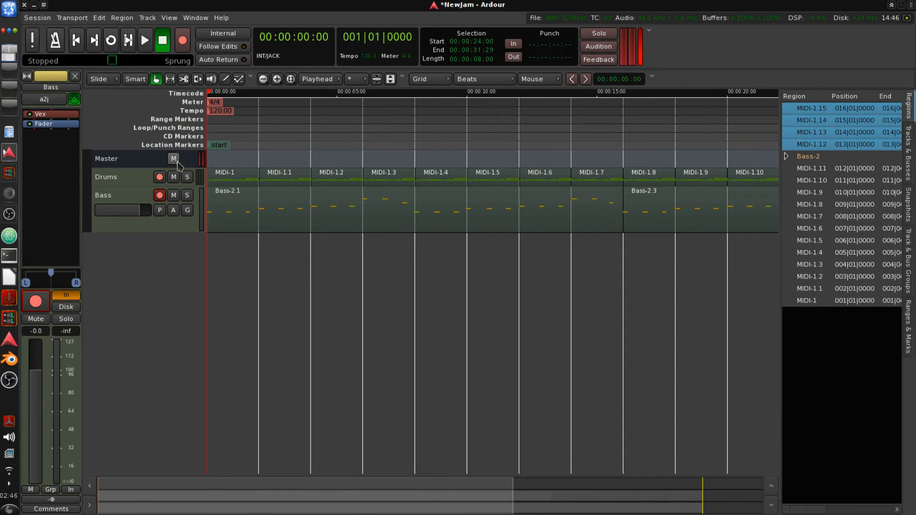
key("space")
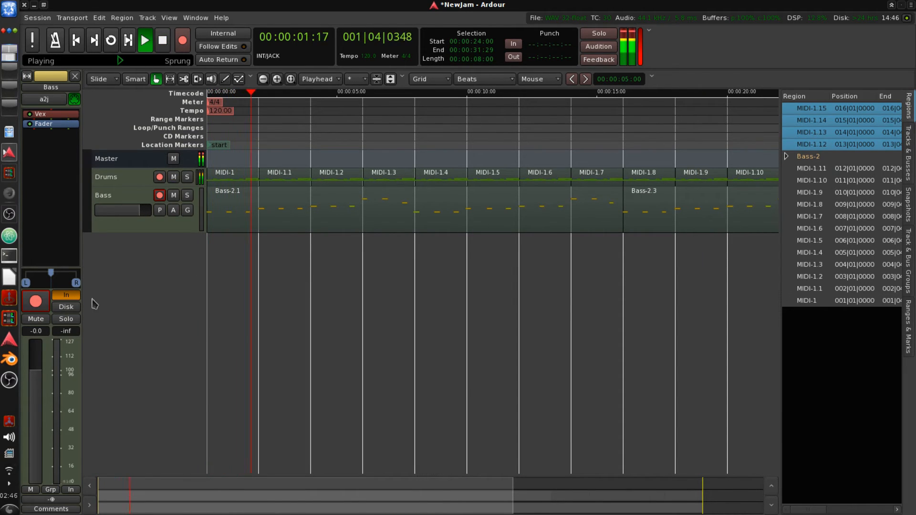
left_click(163, 40)
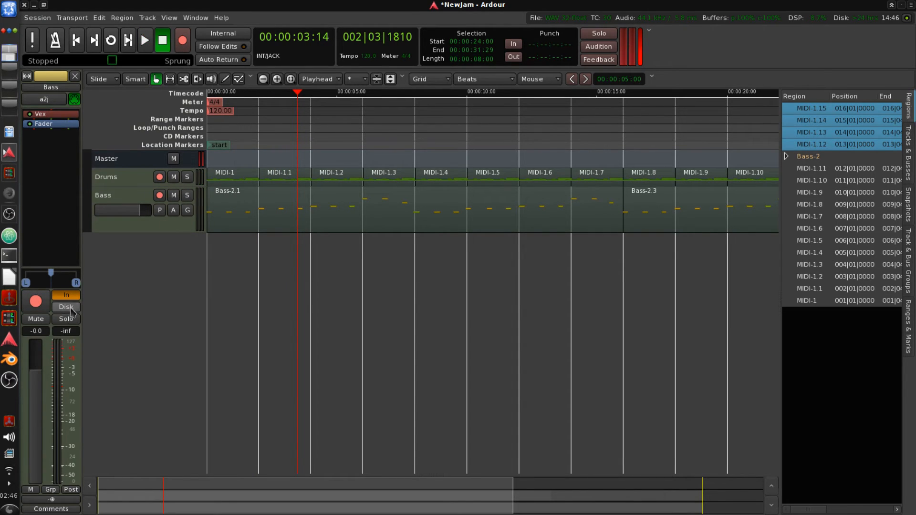
- Set the Bass track's monitoring to Disk, play the session to check it, then stop and return to the start
left_click(65, 307)
left_click(76, 40)
left_click(144, 40)
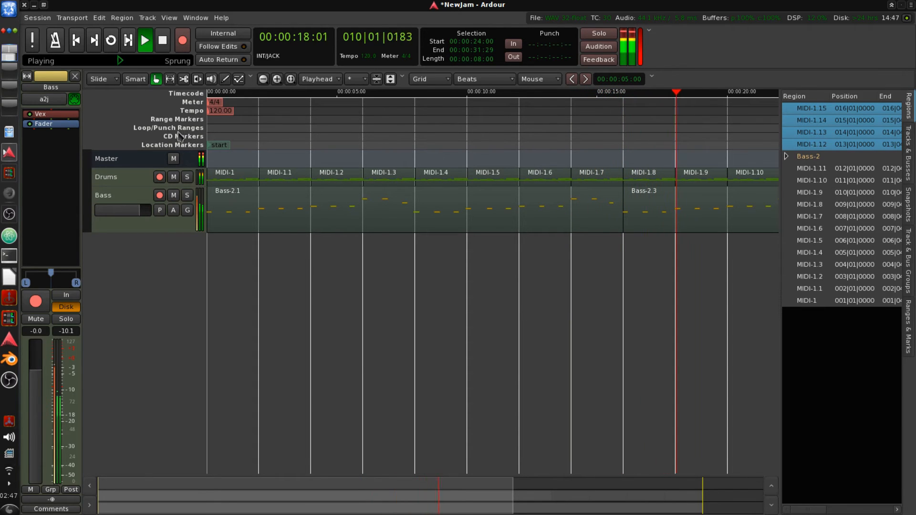
left_click(162, 40)
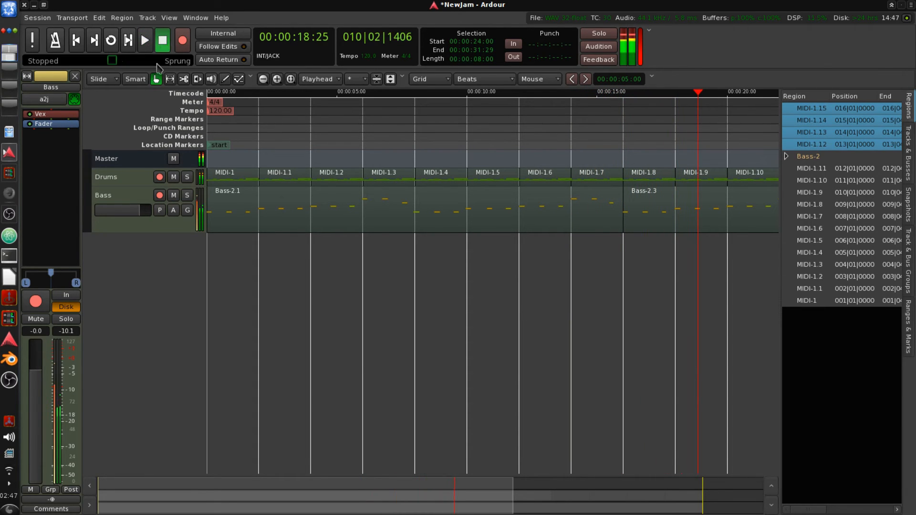
left_click(76, 40)
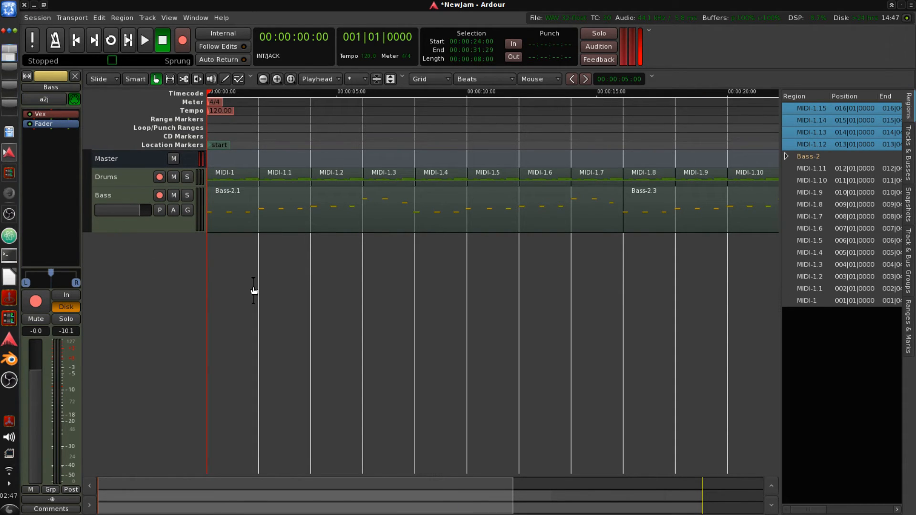
- Enlarge the Bass track, switch to internal note editing and select the first bass note, briefly playing and stopping the transport
left_click(224, 223)
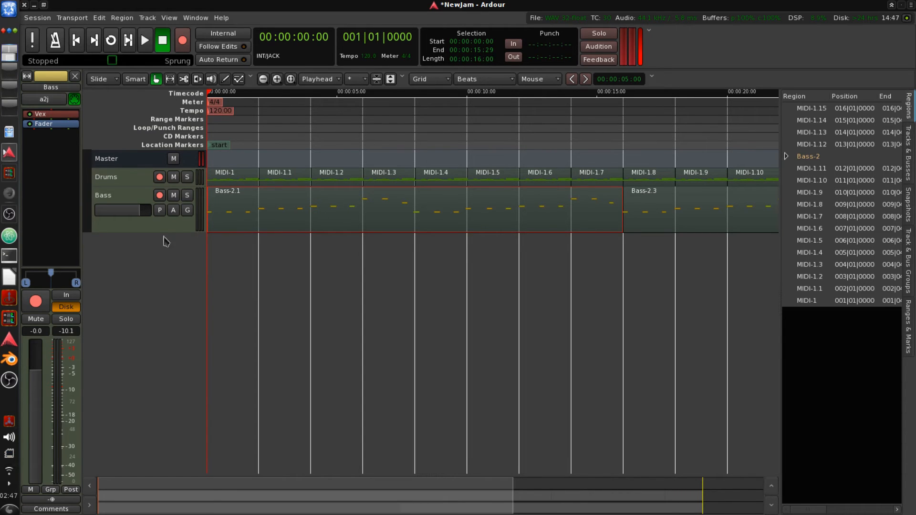
left_click_drag(153, 231, 138, 398)
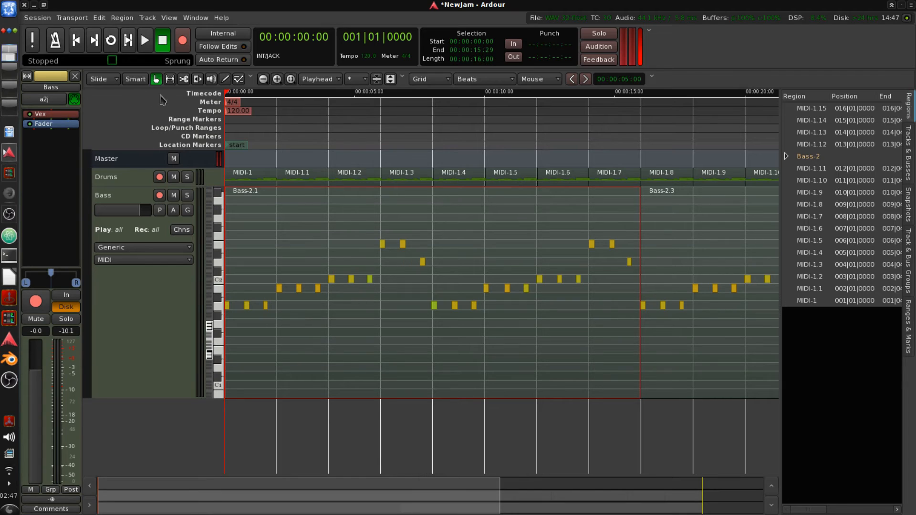
left_click(225, 79)
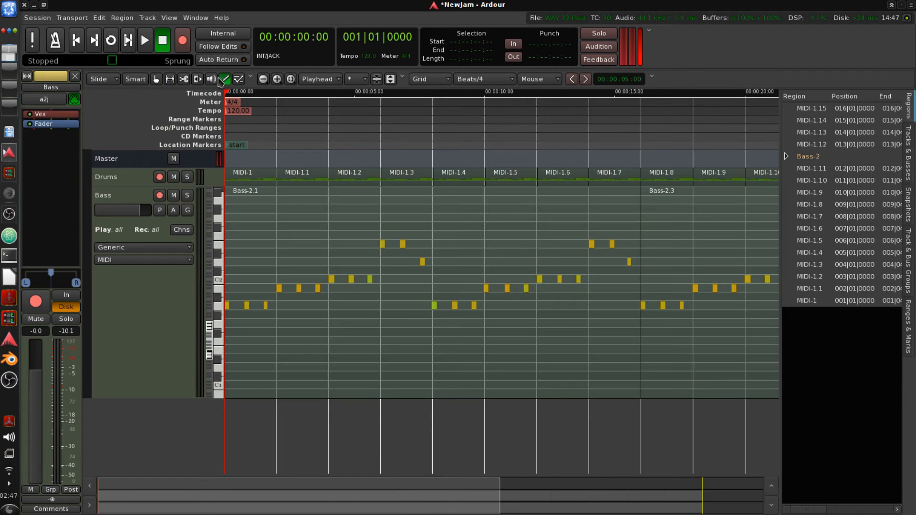
left_click(239, 78)
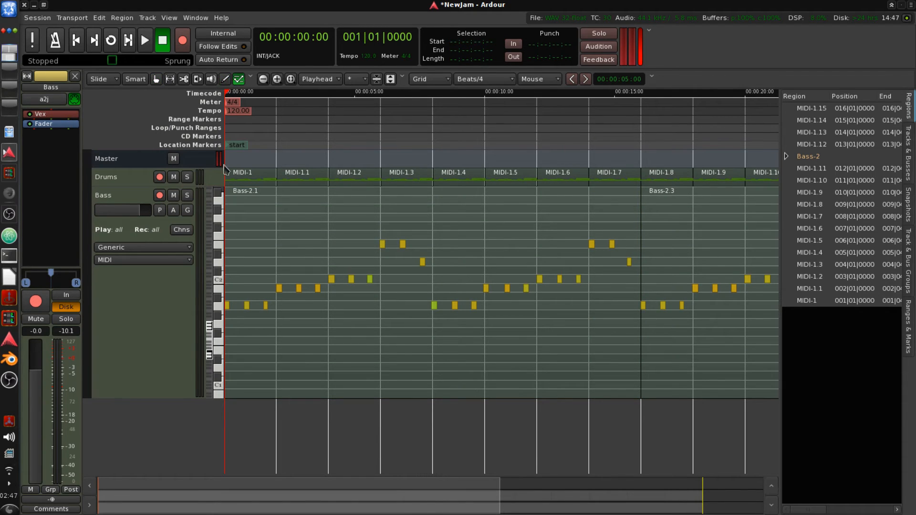
left_click(233, 308)
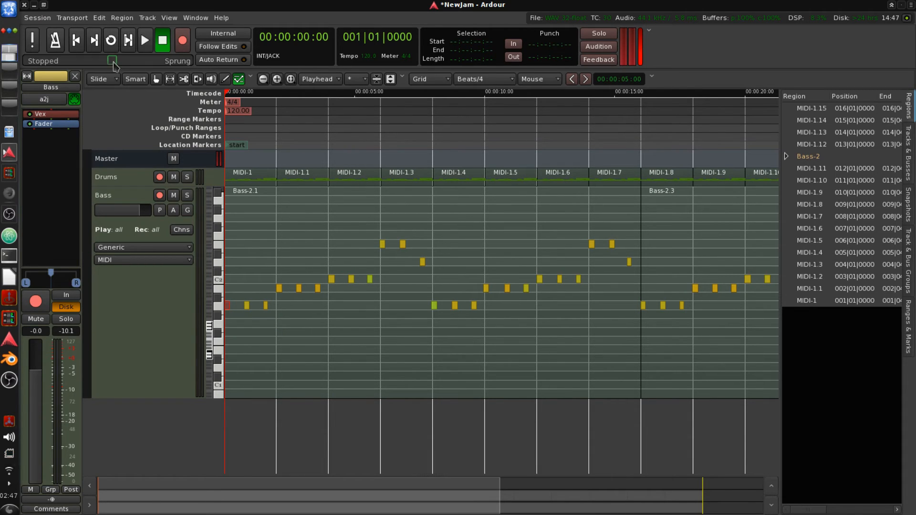
left_click(144, 42)
left_click(162, 46)
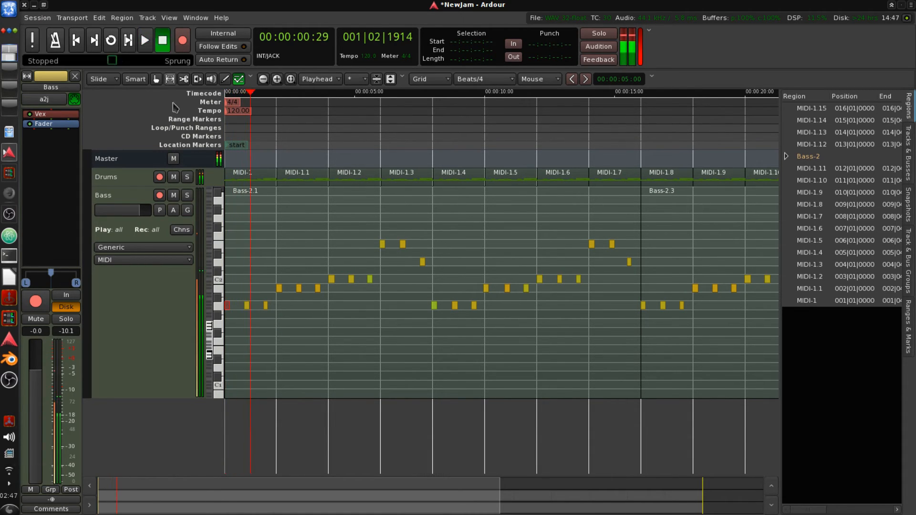
- Shift the first bass note slightly and open its note properties dialog, cancelling without applying
mouse_move(228, 308)
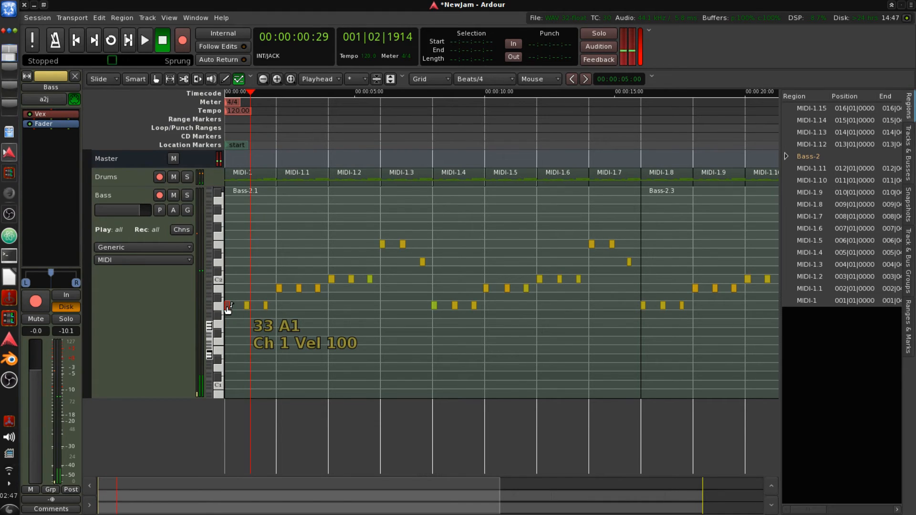
left_click_drag(228, 308, 231, 310)
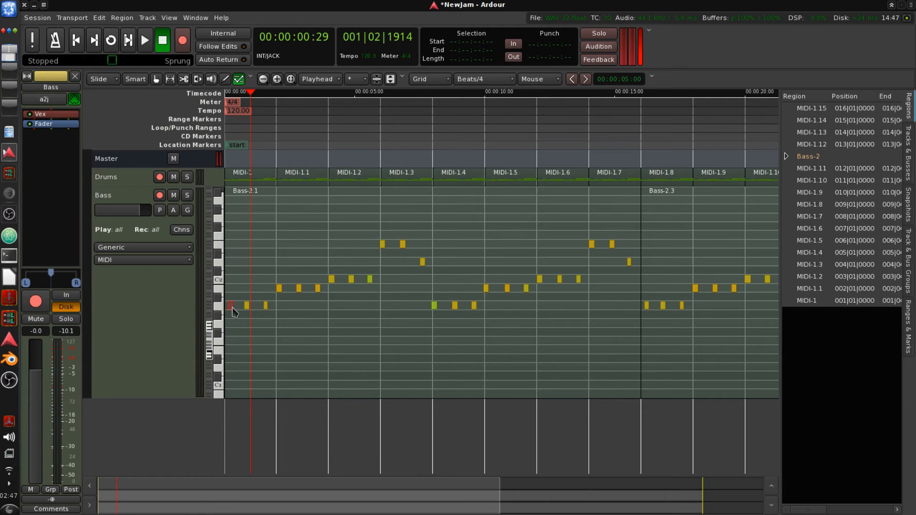
right_click(232, 307)
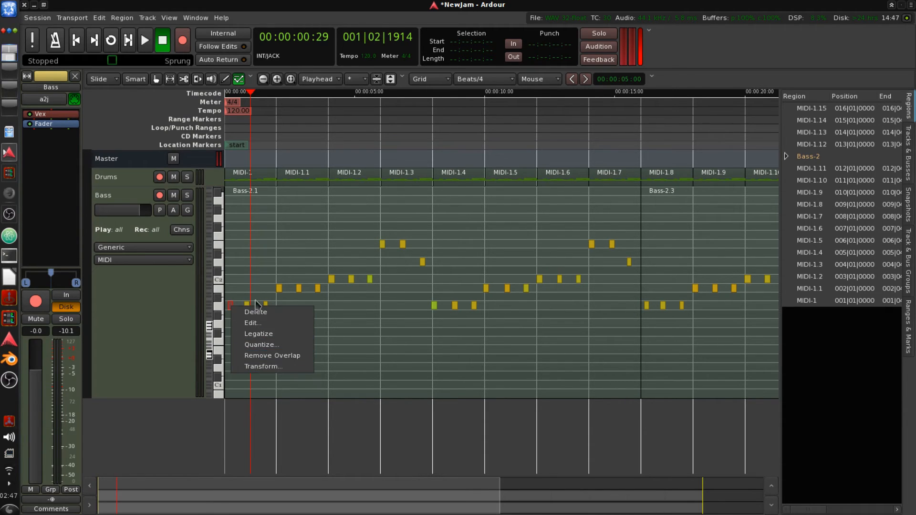
left_click(270, 323)
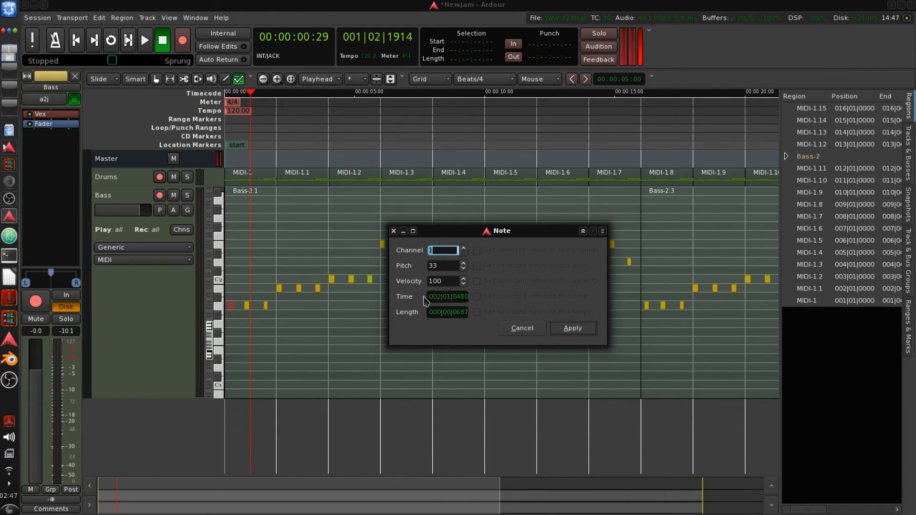
left_click(466, 299)
left_click(535, 329)
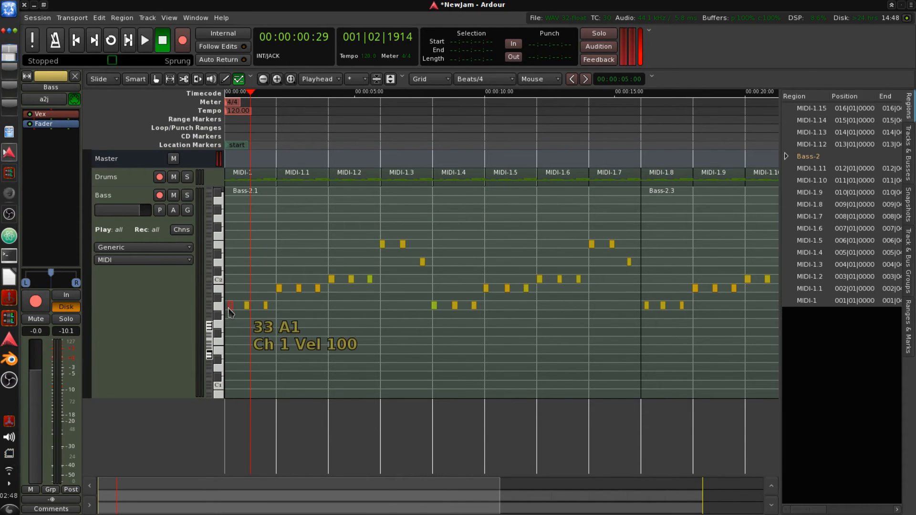
- Play the session from the start, relocate the playhead while listening, and stop playback
left_click_drag(221, 309, 221, 309)
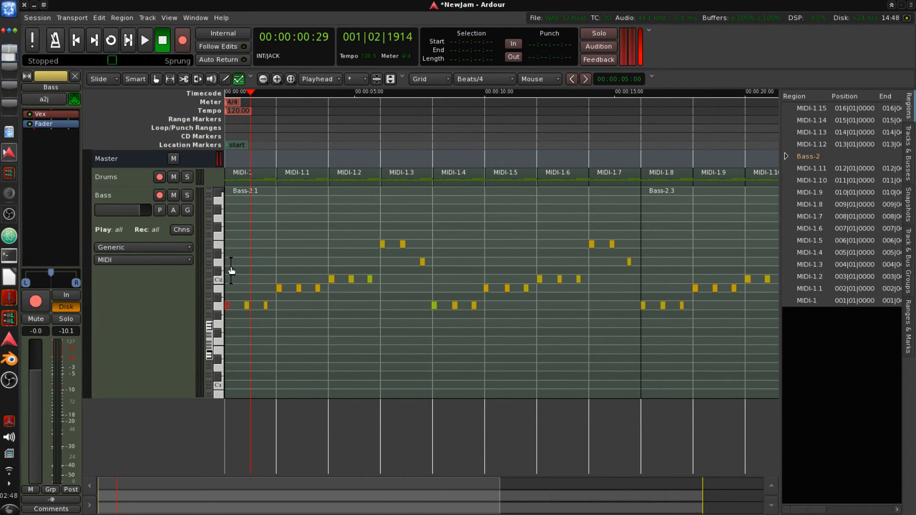
left_click_drag(228, 267, 220, 275)
key("Home")
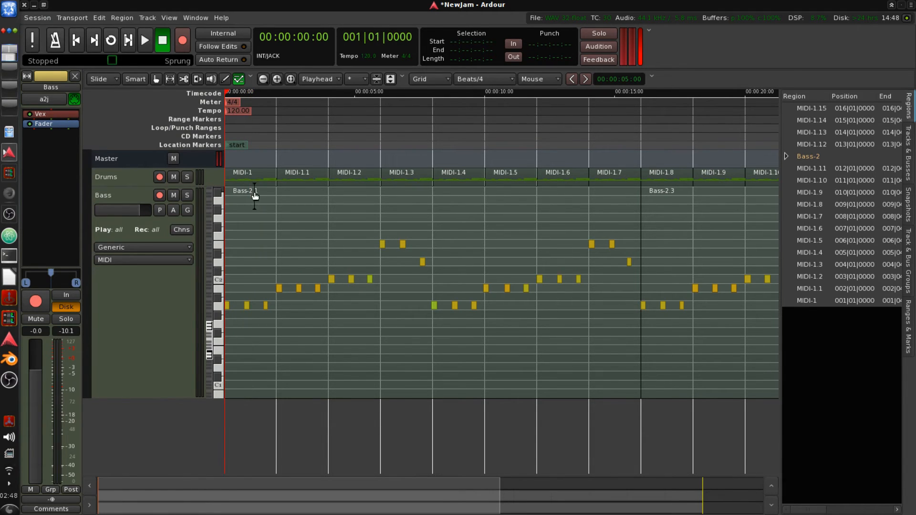
key("space")
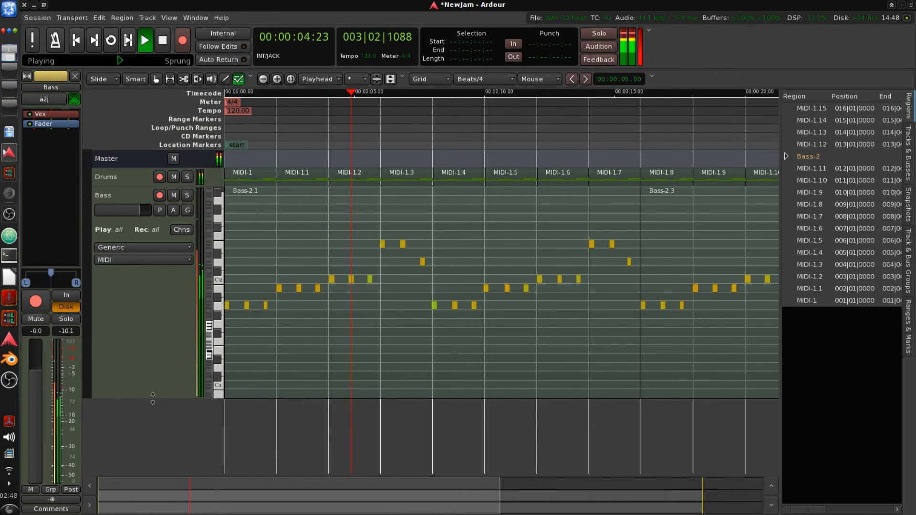
left_click_drag(146, 399, 181, 248)
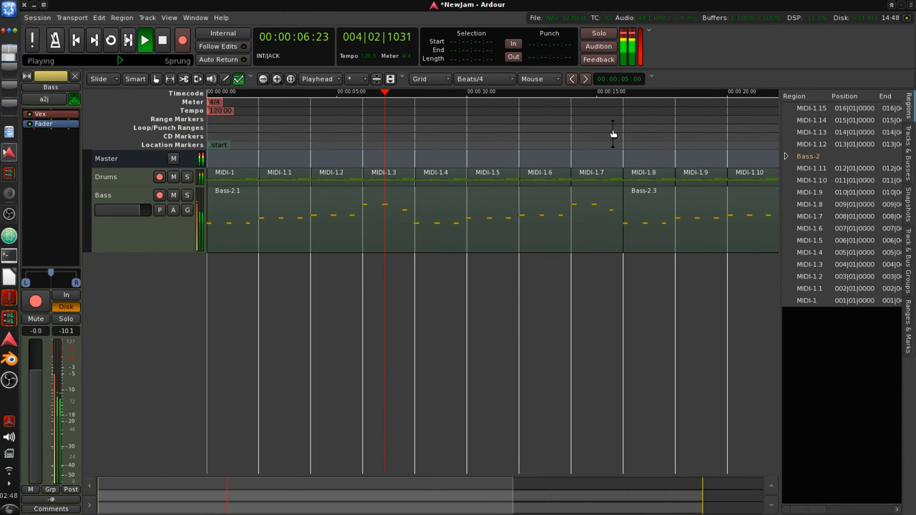
left_click(624, 119)
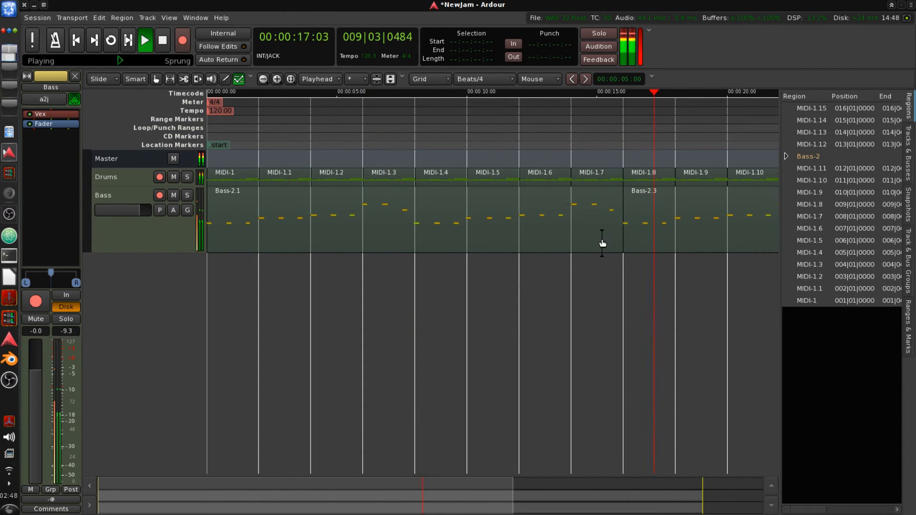
left_click_drag(443, 141, 136, 158)
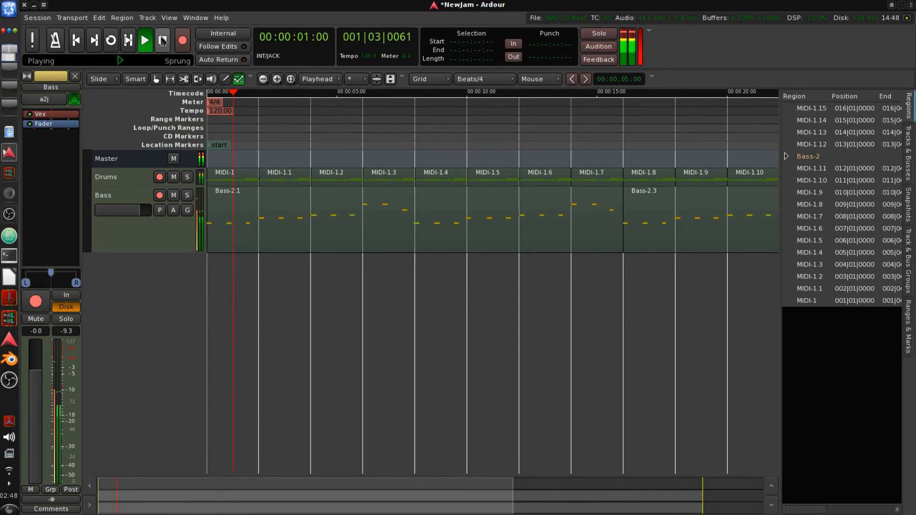
key("space")
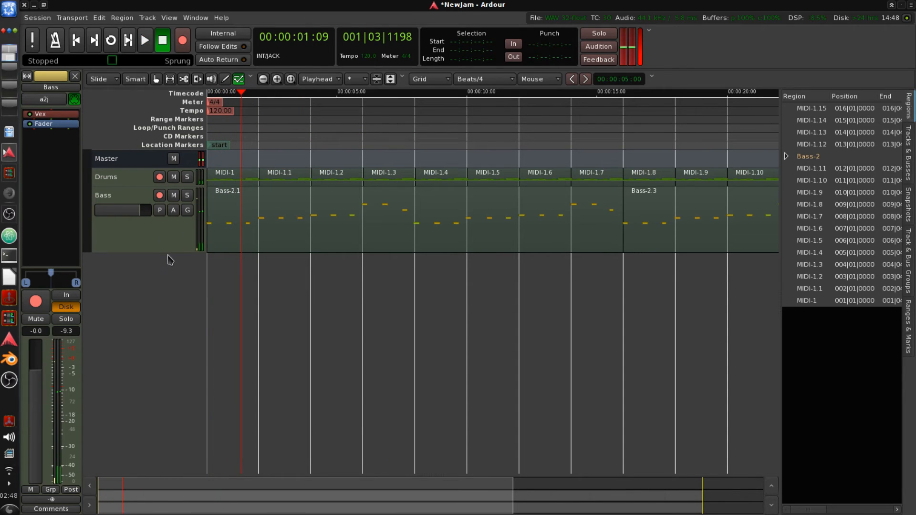
- Shrink the Bass track back to normal height and save the session
left_click_drag(168, 256, 181, 155)
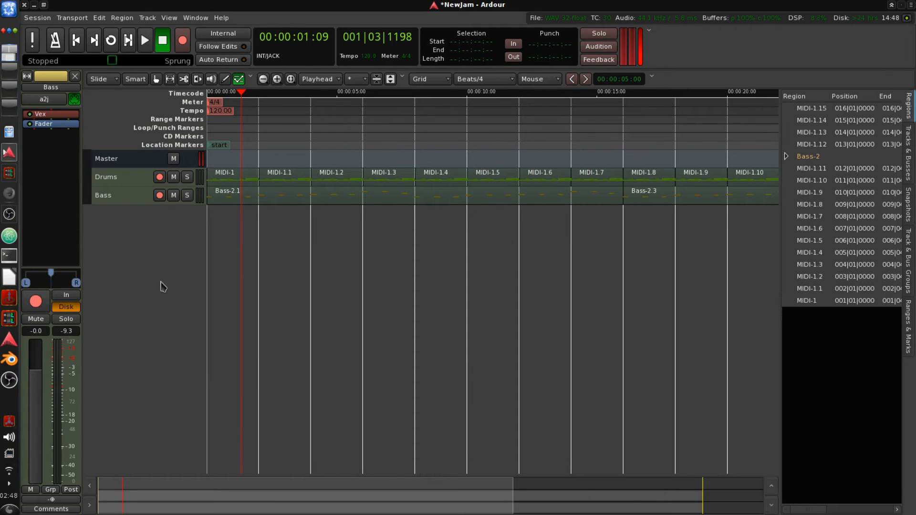
key("ctrl+s")
- Add one mono Audio track named Audio in Normal record mode
right_click(154, 225)
left_click_drag(591, 0, 484, 209)
left_click(526, 239)
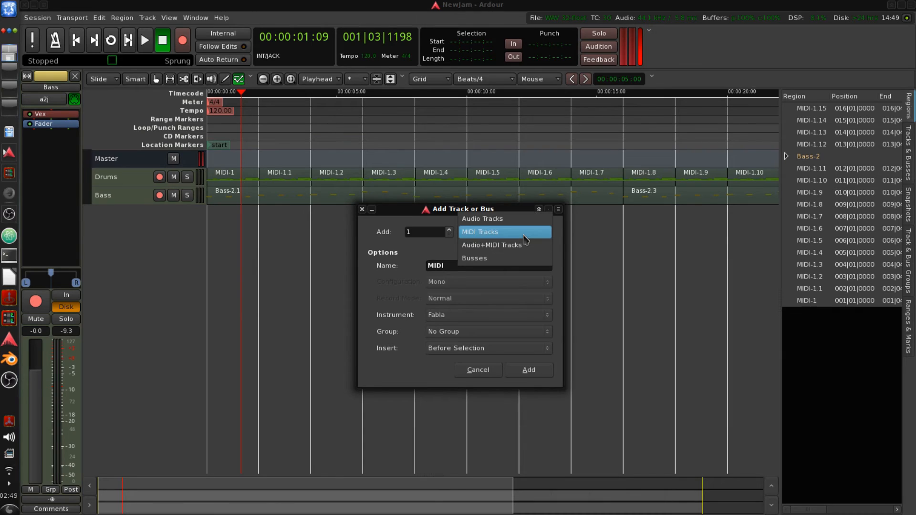
left_click(493, 223)
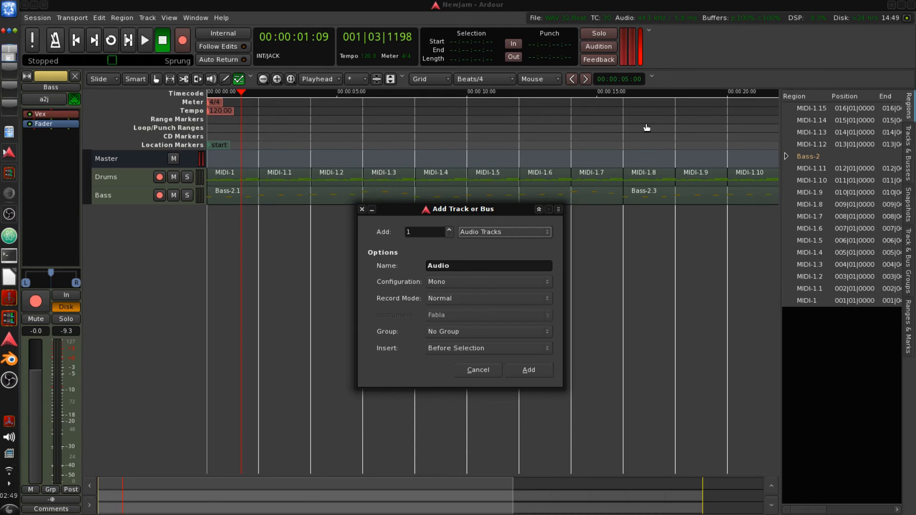
left_click_drag(487, 211, 439, 223)
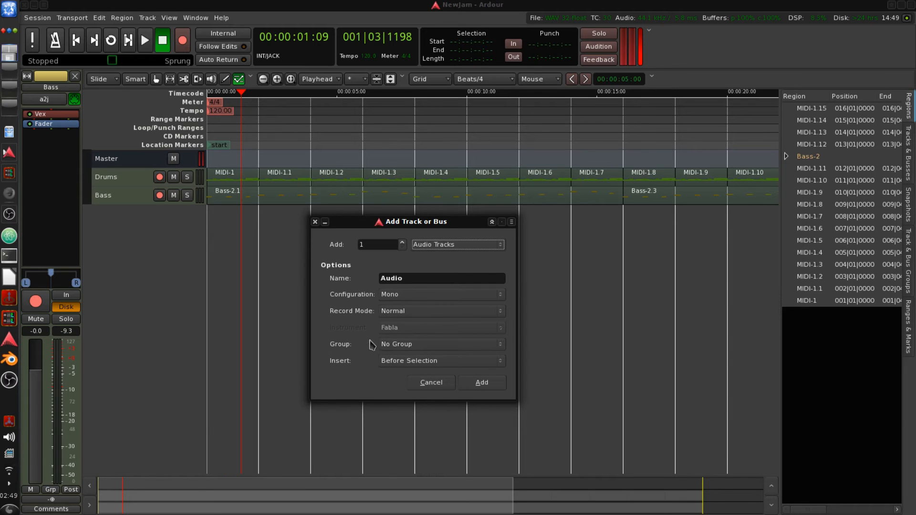
left_click(478, 383)
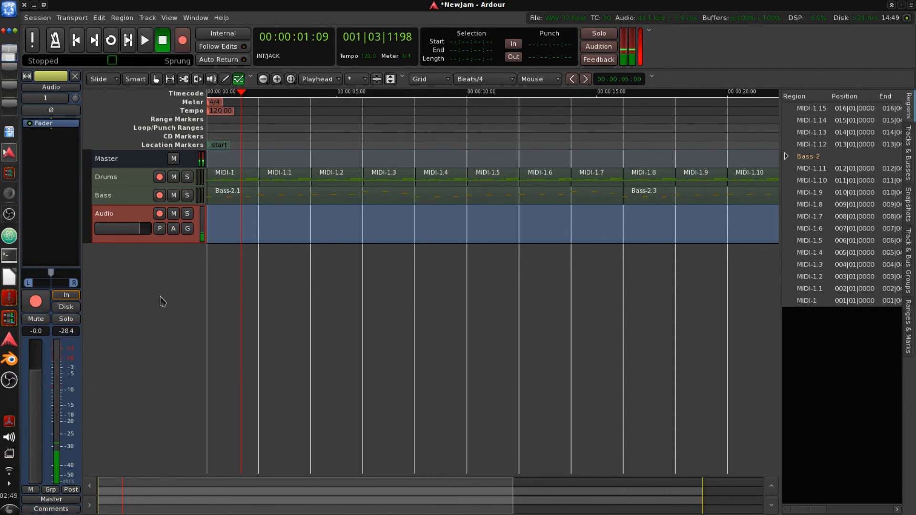
- Connect the Audio track's input to in 2
left_click(48, 100)
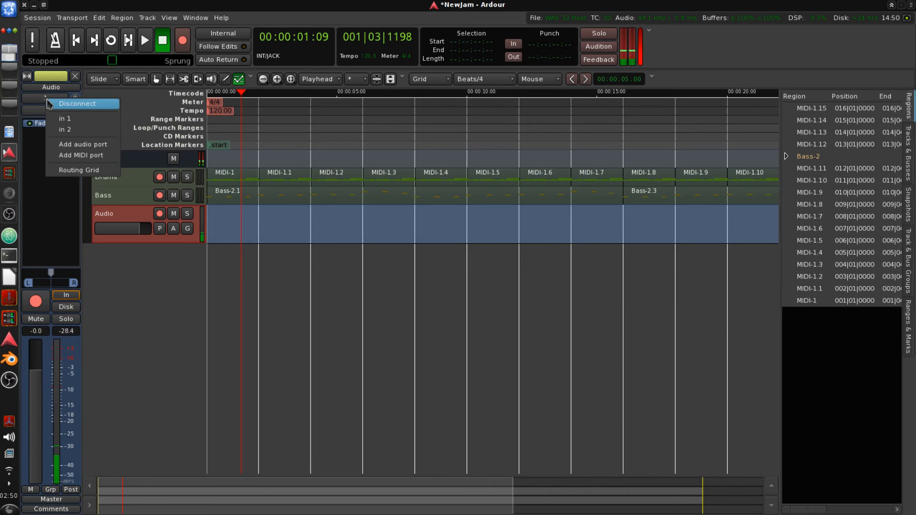
left_click(82, 133)
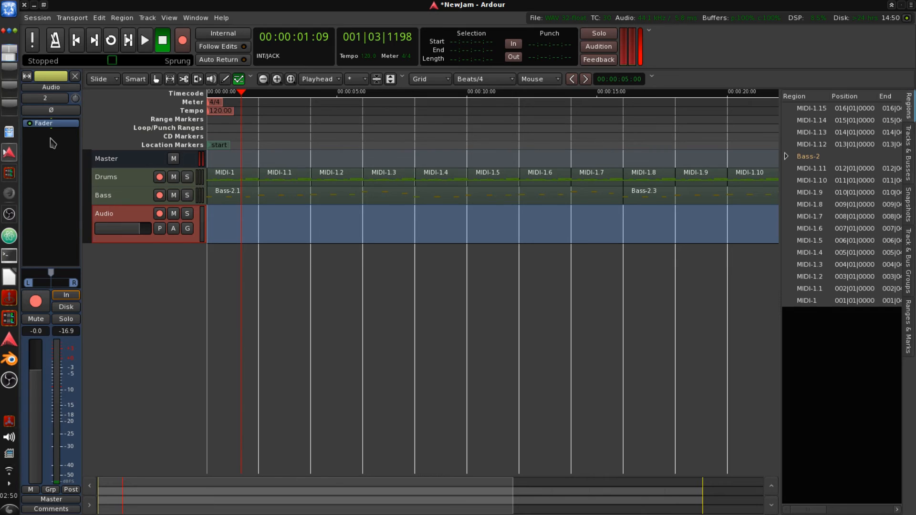
right_click(61, 125)
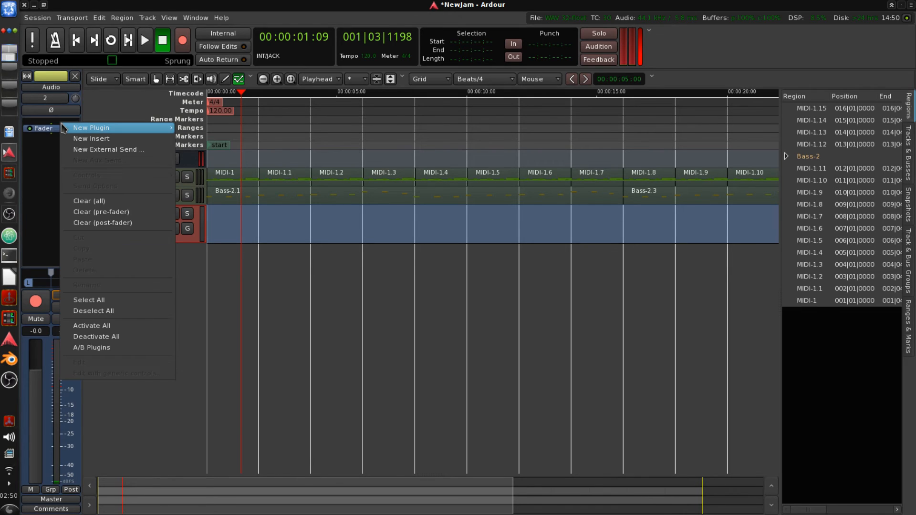
mouse_move(61, 125)
mouse_move(198, 156)
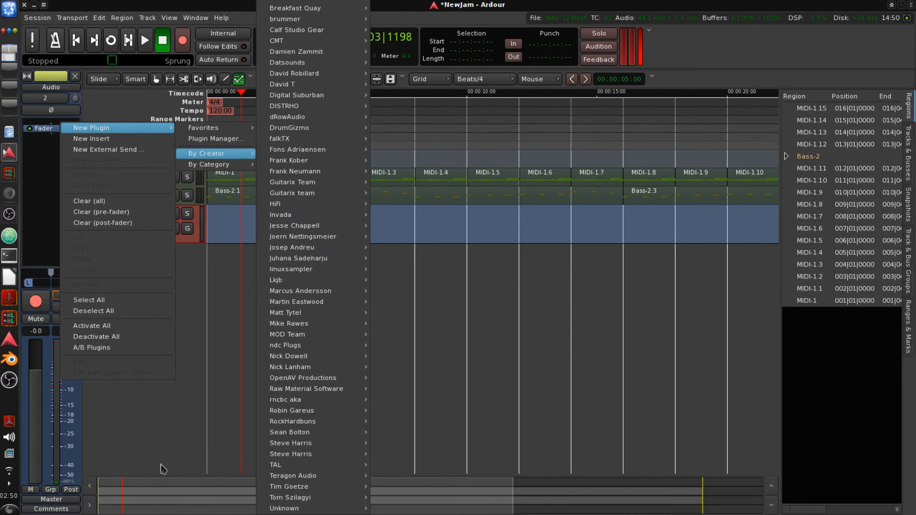
left_click(159, 435)
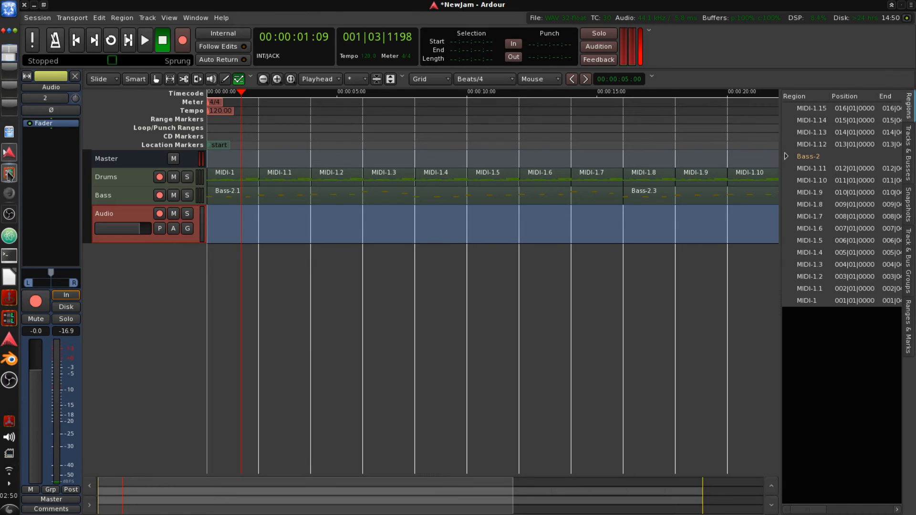
- Launch Guitarix from Claudia Launcher's Effect list and audition its Lil Dirty and Clean1 presets
left_click(8, 301)
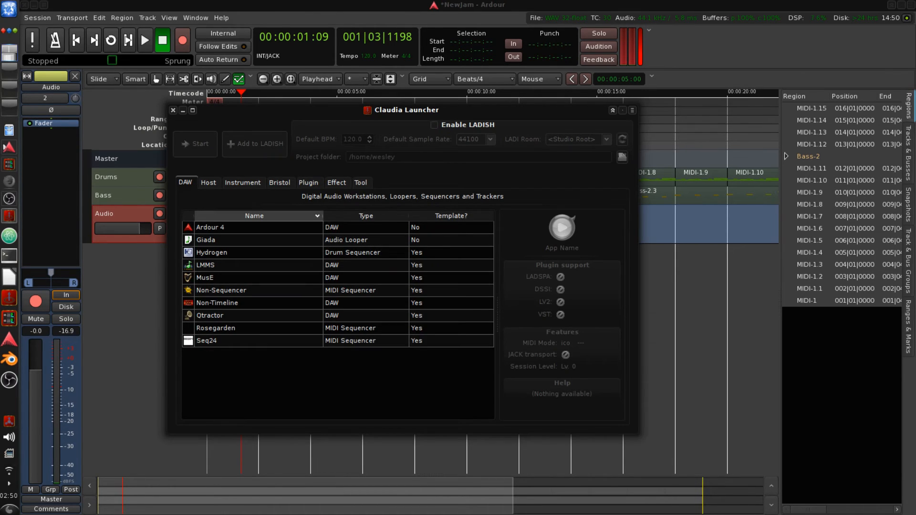
left_click_drag(359, 111, 356, 149)
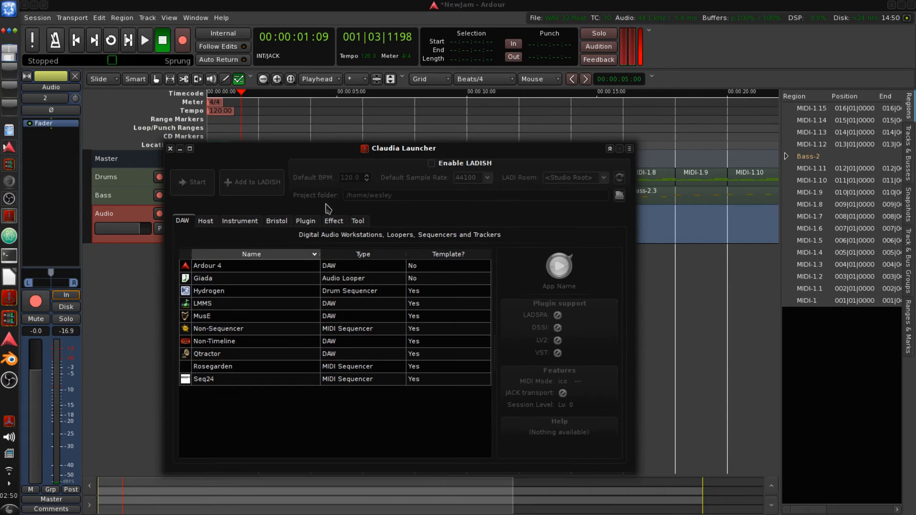
left_click(305, 221)
left_click(333, 220)
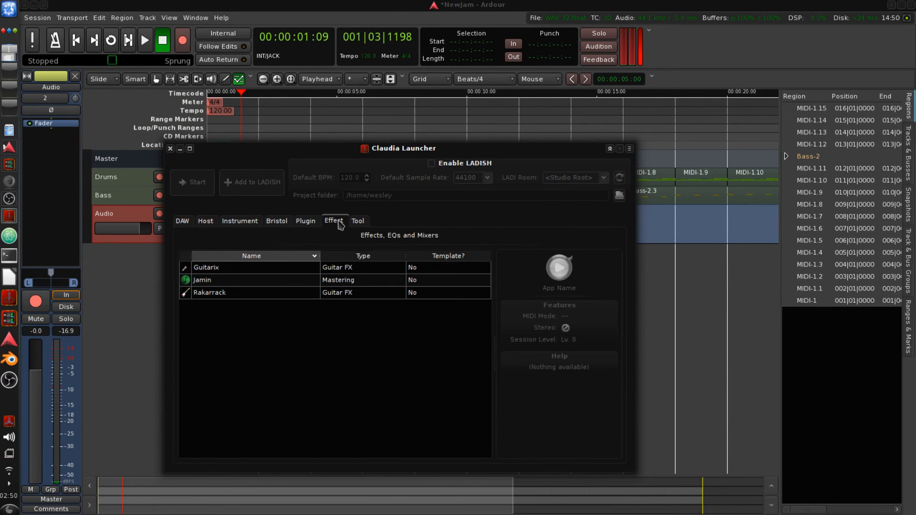
double_click(275, 276)
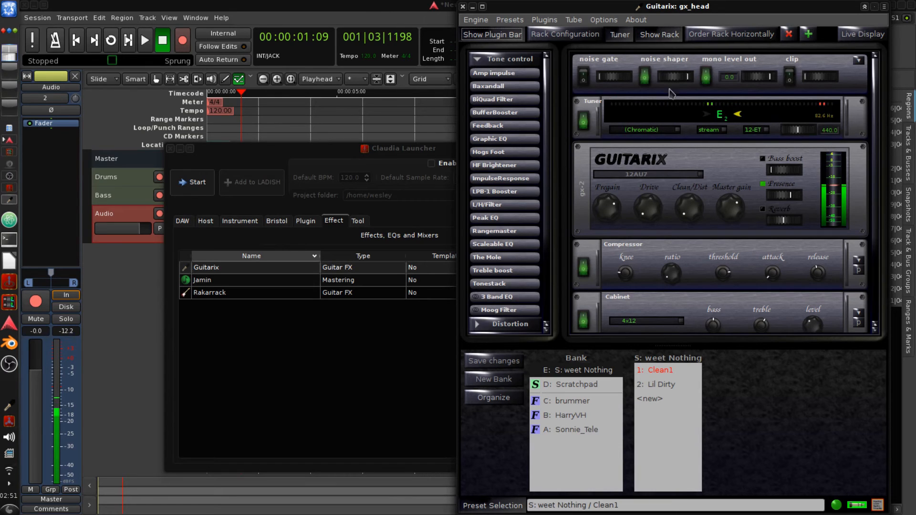
left_click(663, 384)
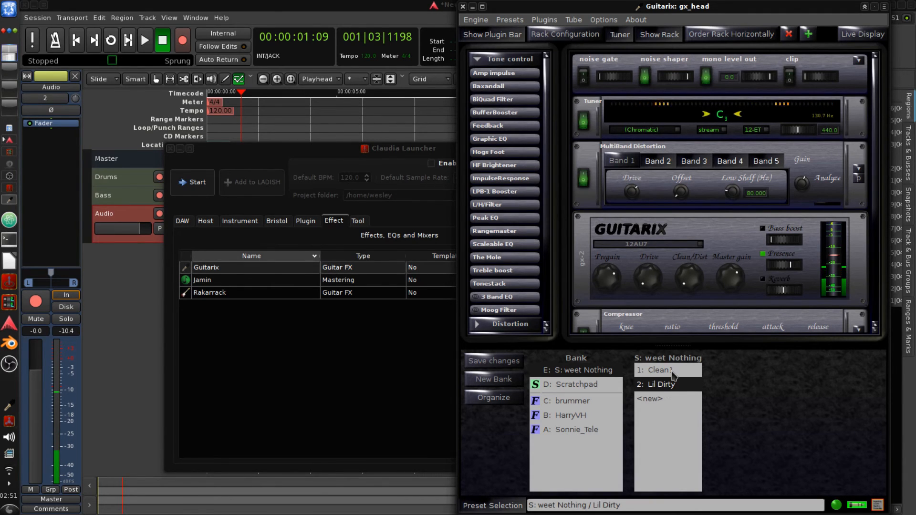
left_click(668, 371)
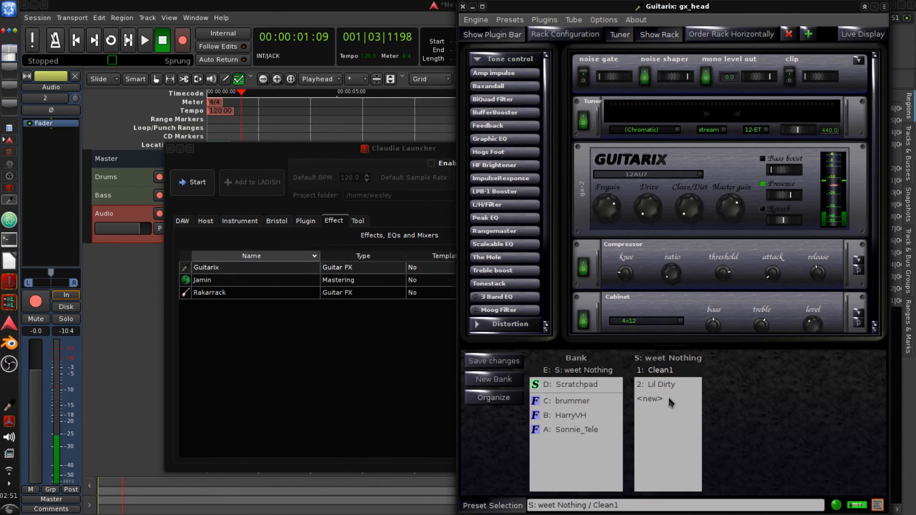
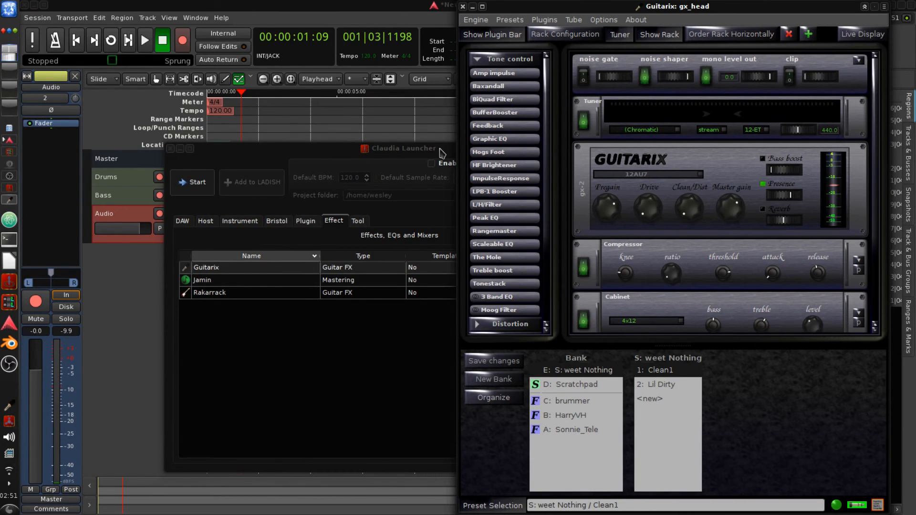
- Close Claudia Launcher and bring the Ardour editor back to the front
left_click_drag(442, 153, 428, 154)
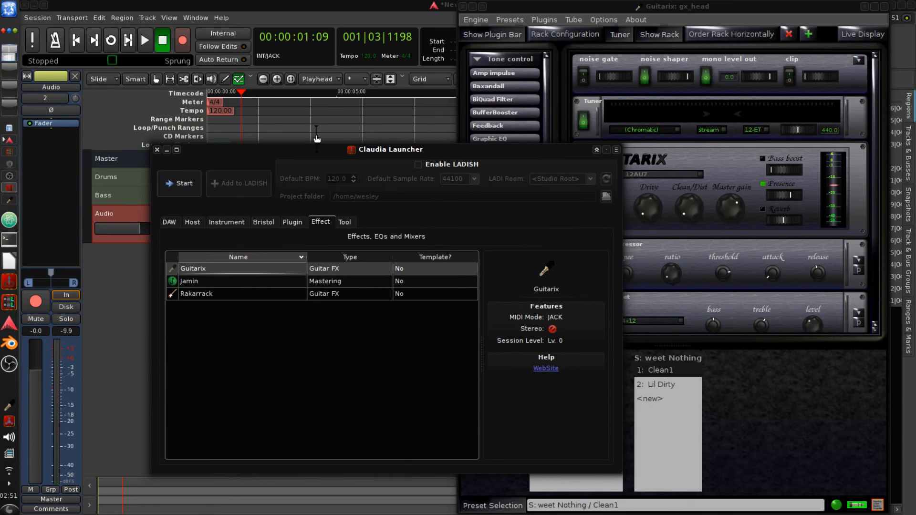
left_click(157, 149)
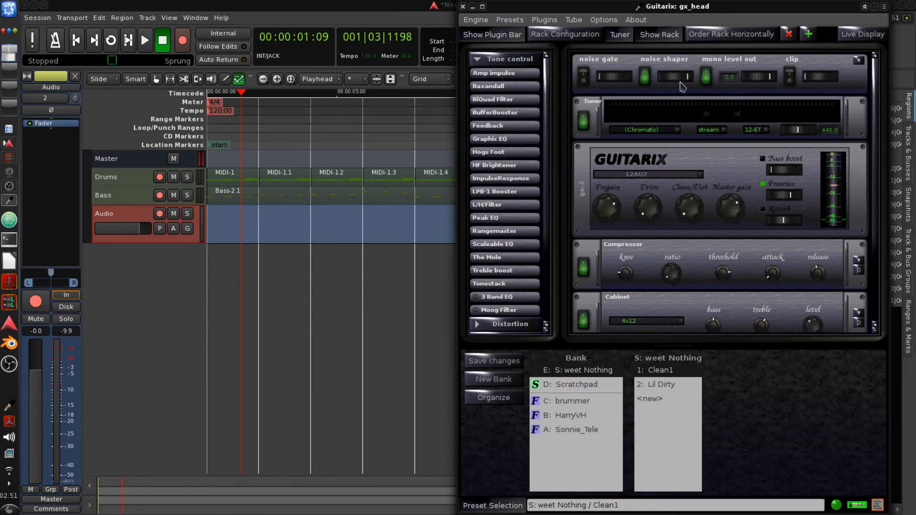
left_click(132, 219)
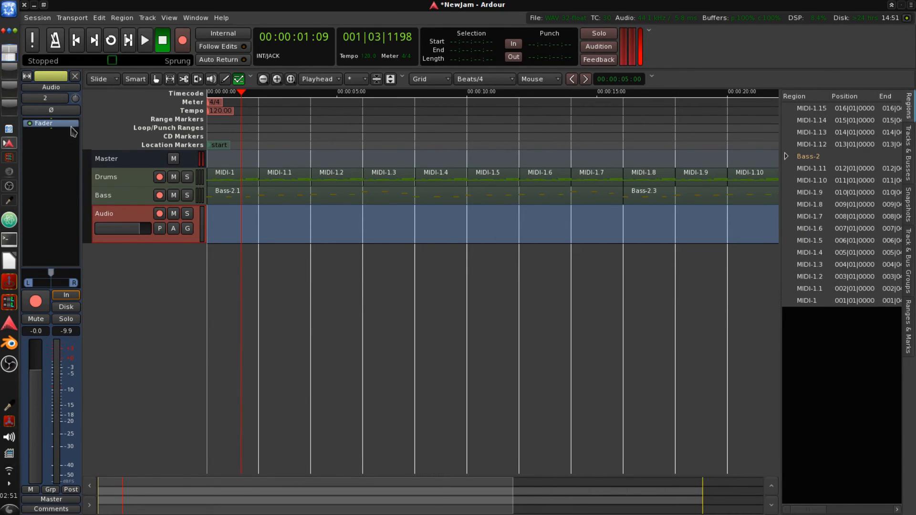
- In the Audio track's input routing grid, disconnect system capture_2 and connect gx_head_fx out_0 and out_1 instead
left_click(60, 99)
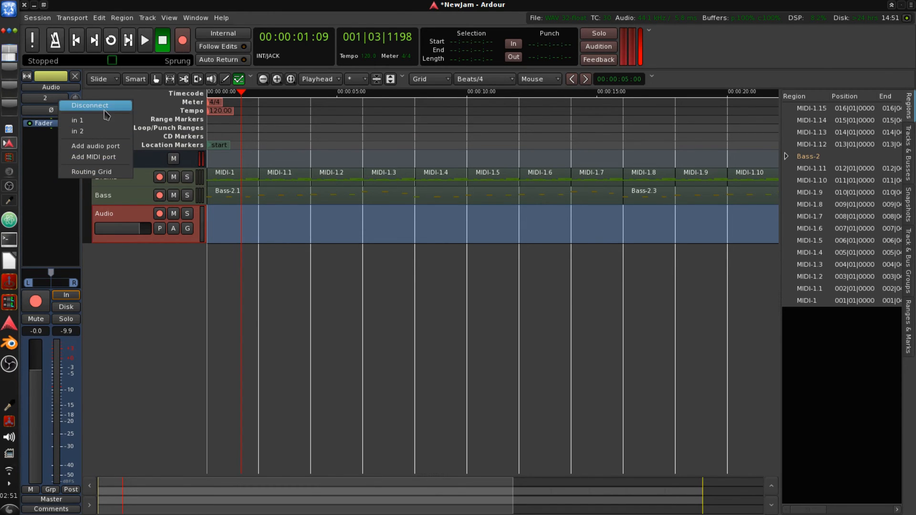
left_click(96, 172)
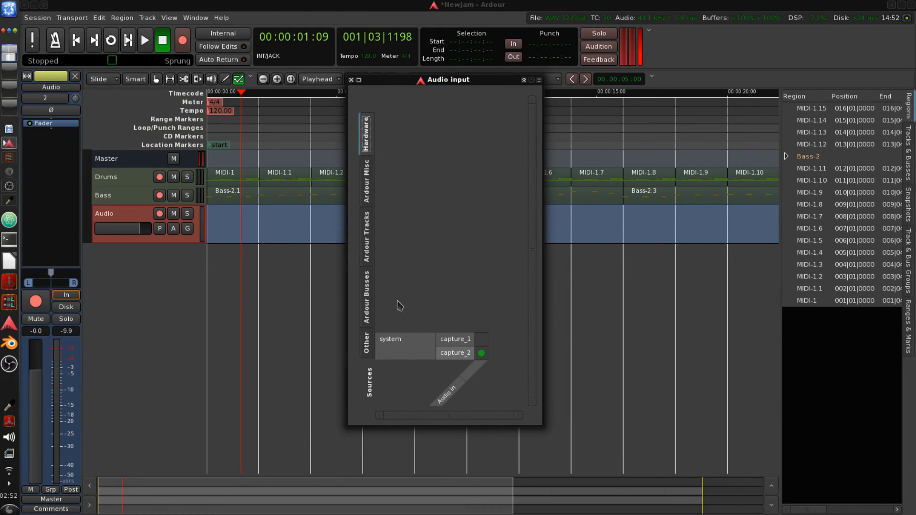
left_click(482, 353)
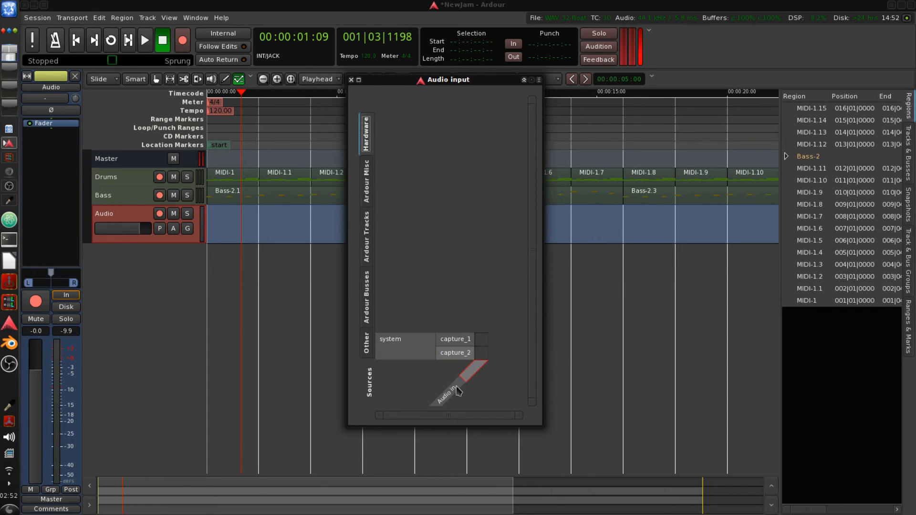
left_click(368, 352)
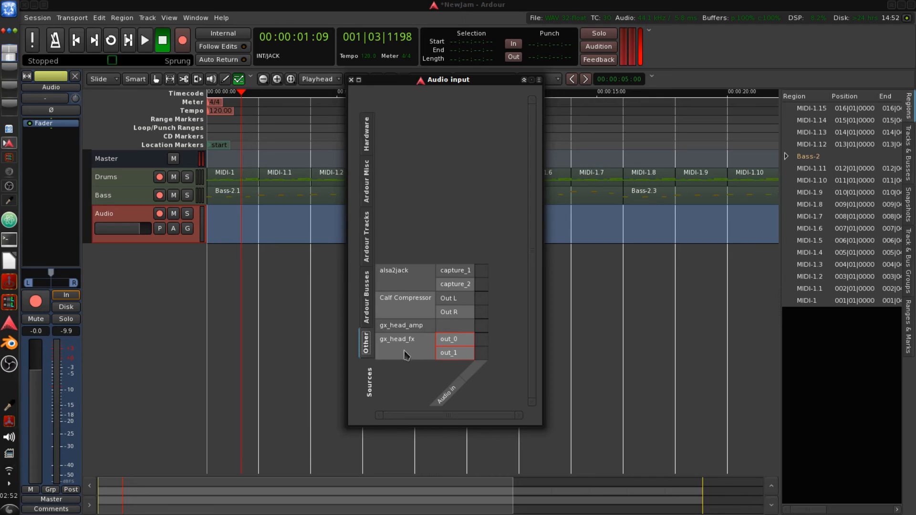
left_click(481, 339)
left_click(482, 354)
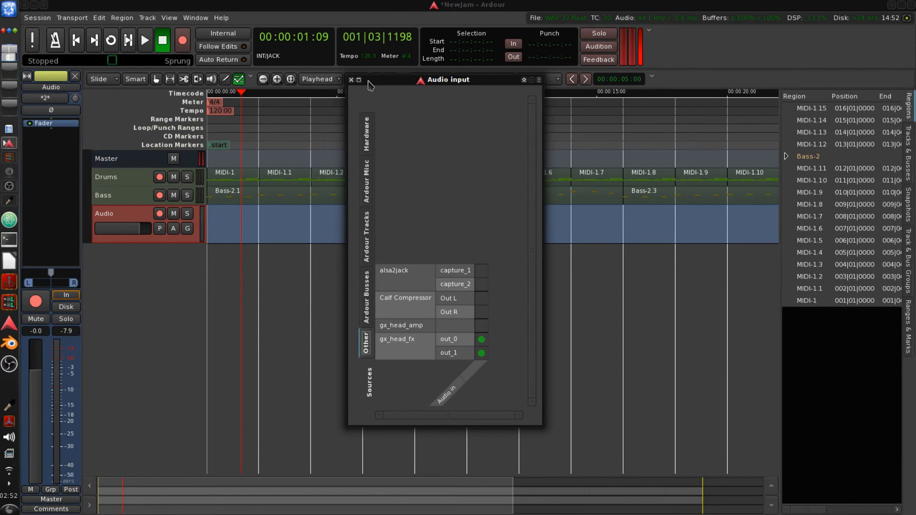
left_click_drag(355, 84, 336, 102)
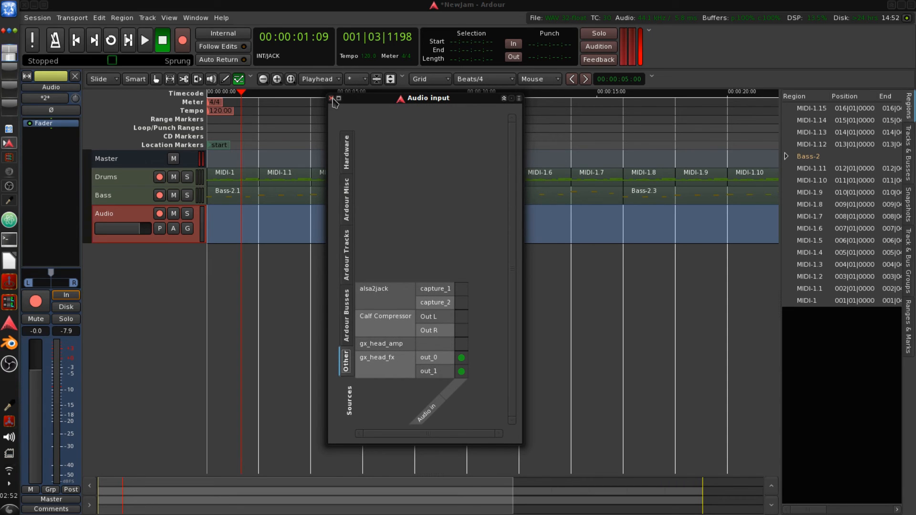
left_click(332, 99)
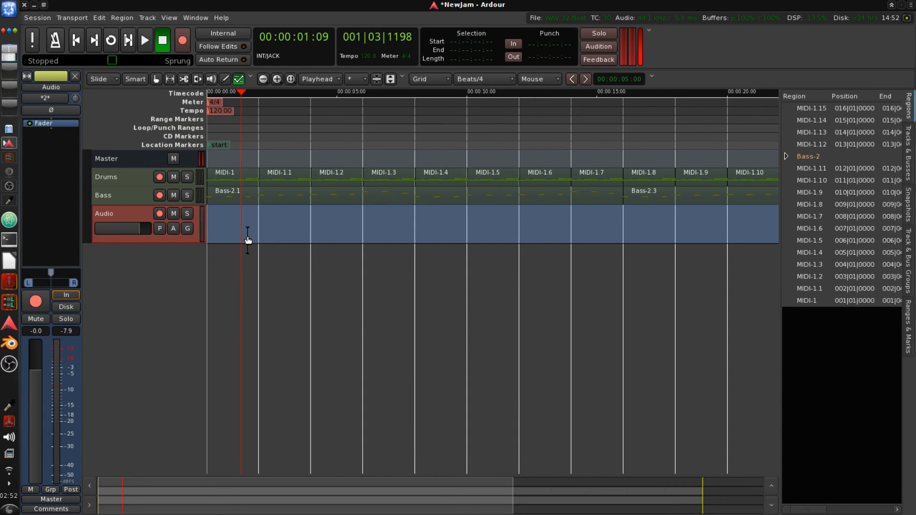
- Set the Audio track to monitor its input and play the session from the start to hear the Guitarix sound
left_click(77, 42)
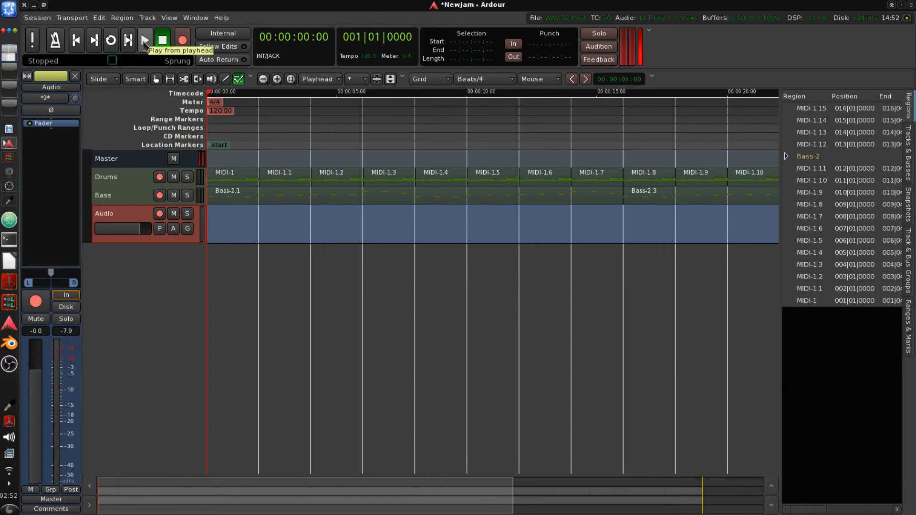
left_click(66, 295)
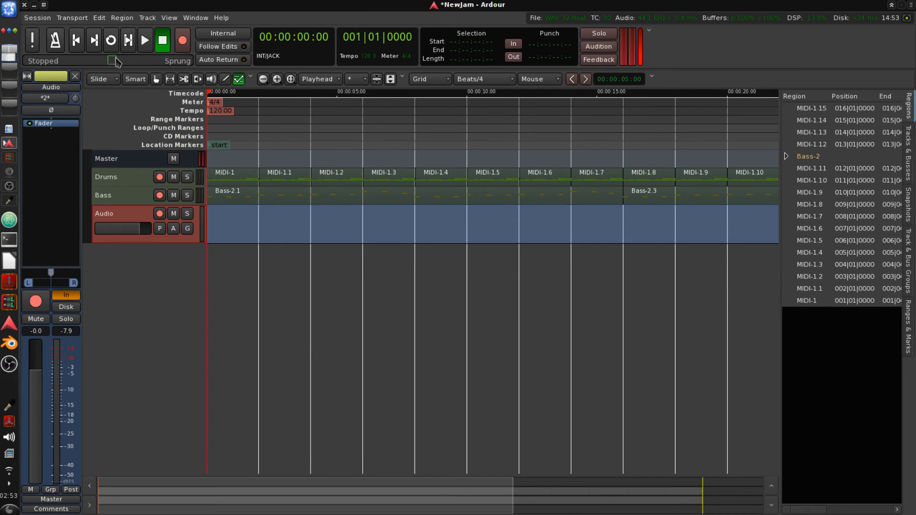
left_click(145, 48)
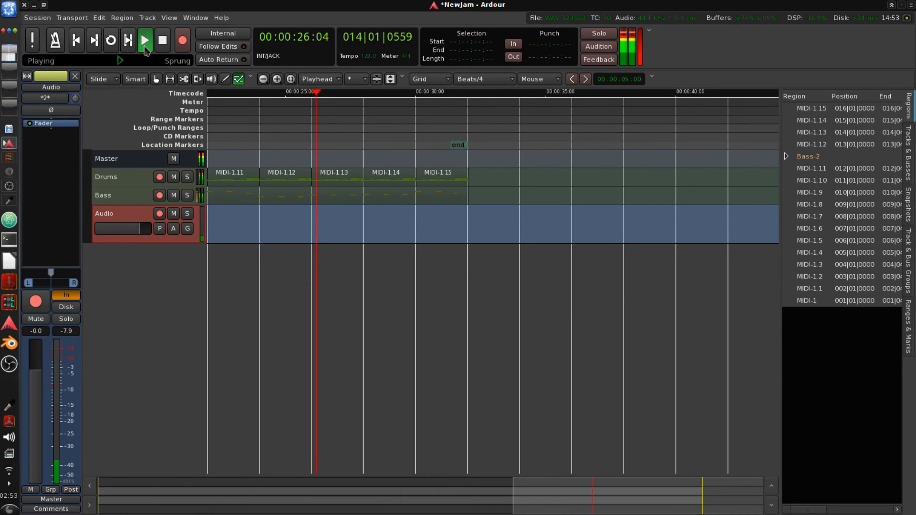
left_click(152, 42)
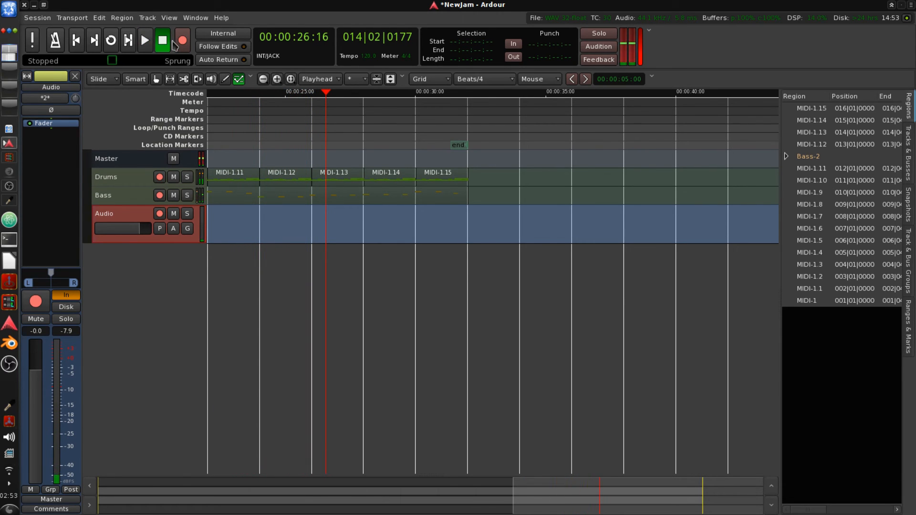
key("Home")
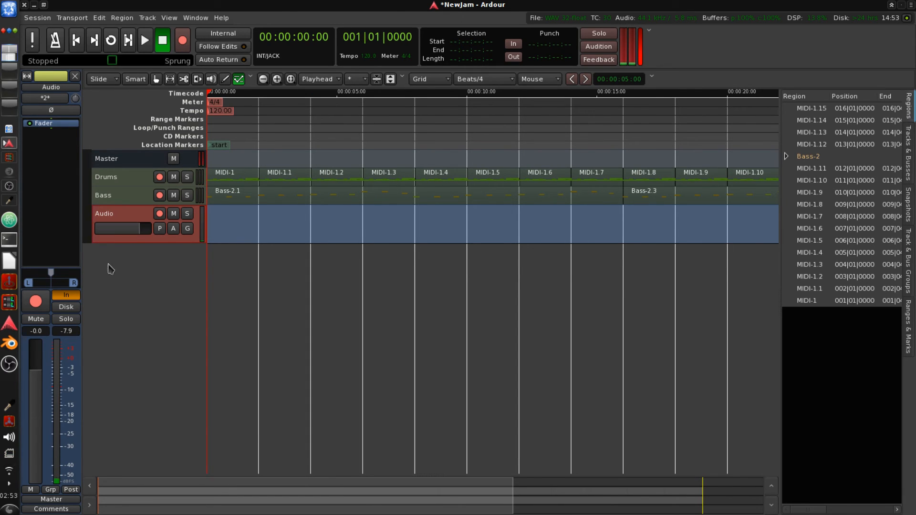
- Arm the Audio track and record a guitar take over the drums and bass from the session start
left_click(39, 307)
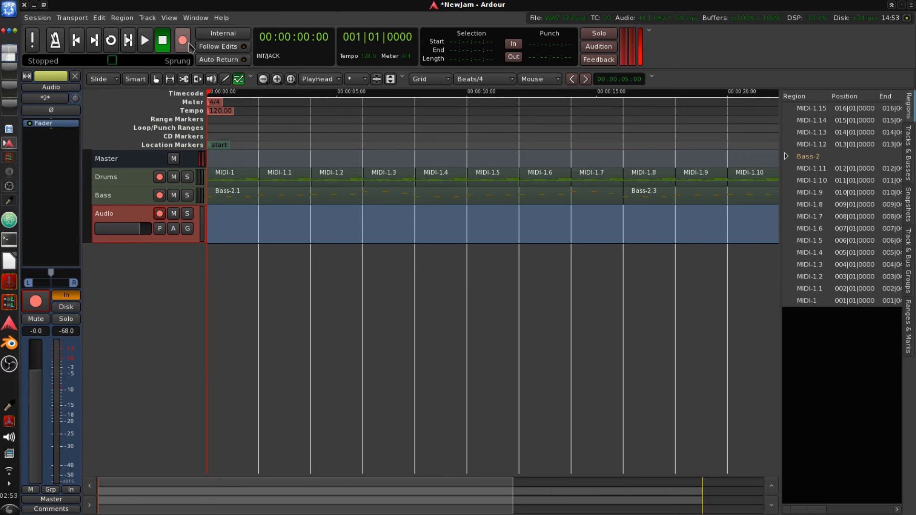
left_click(145, 40)
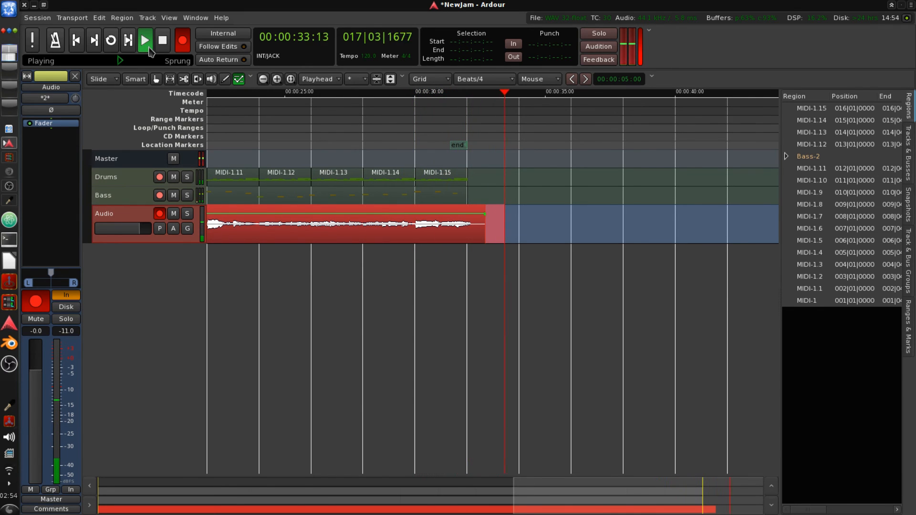
key("space")
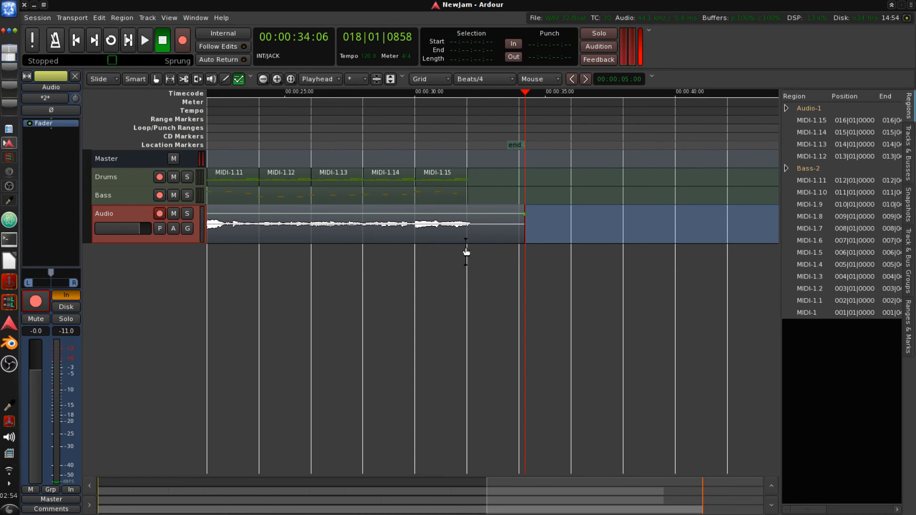
- Switch to the Grab tool, select the guitar recording and trim its silent beginning to start at about 16 seconds
left_click(156, 79)
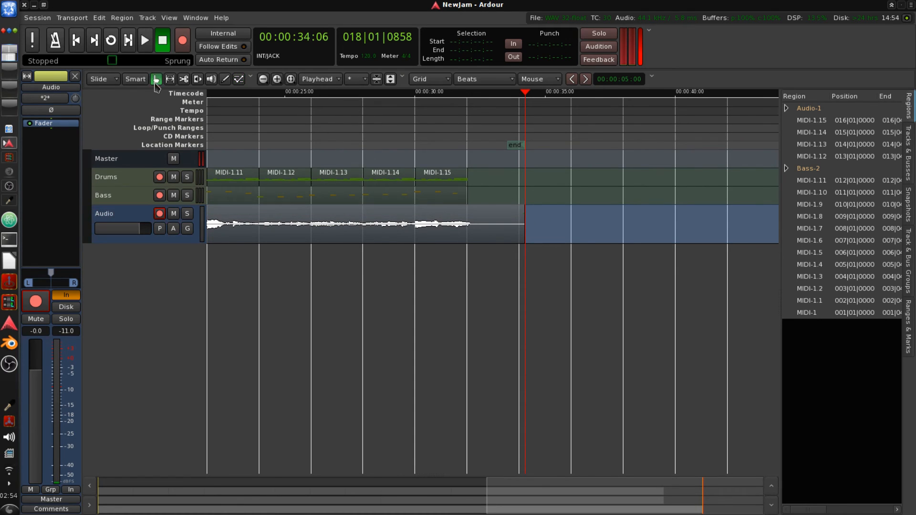
left_click_drag(522, 210, 471, 230)
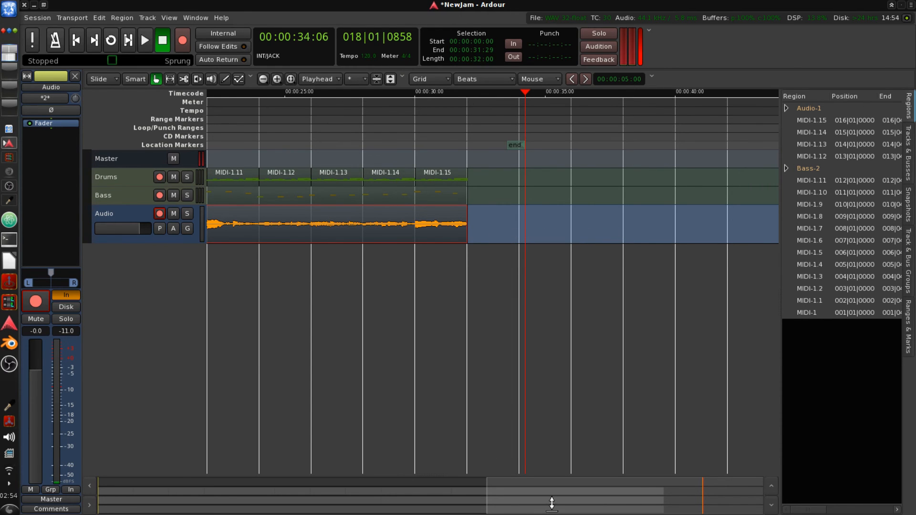
left_click_drag(551, 503, 127, 485)
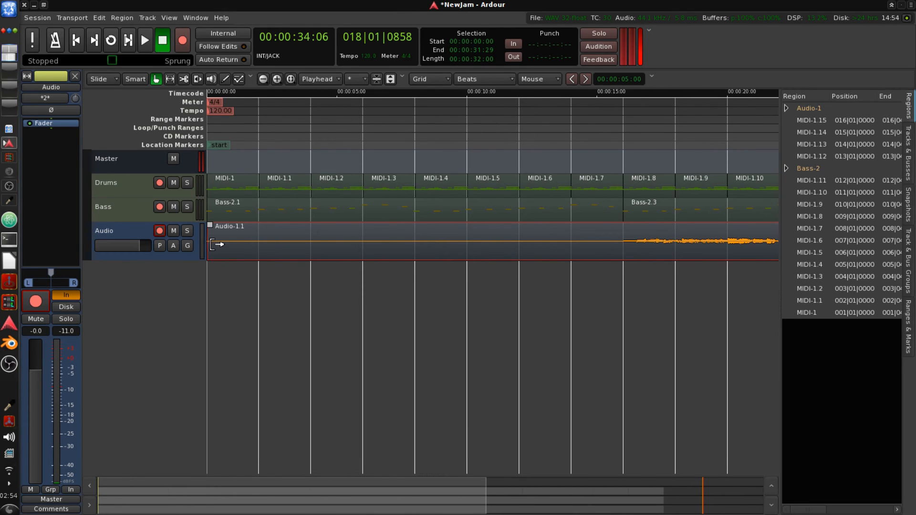
left_click_drag(217, 244, 640, 257)
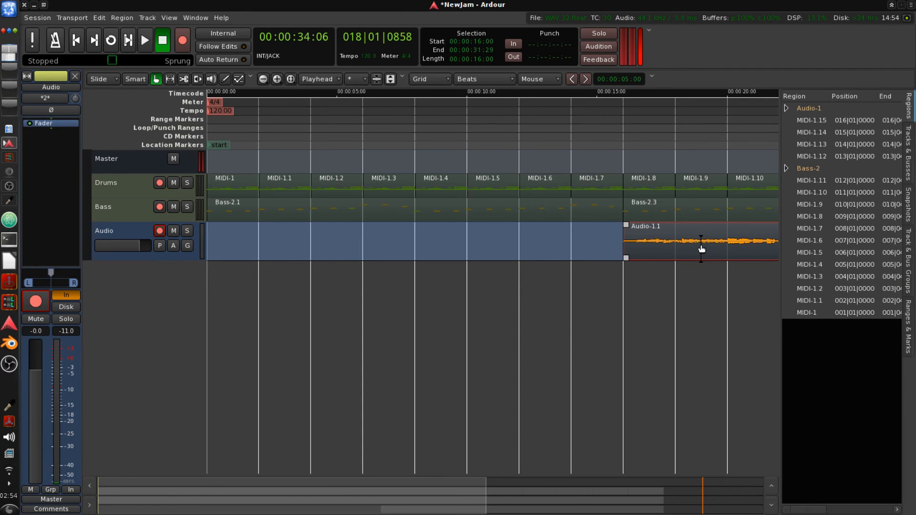
- Split the guitar region and move the split-off part to the start of the session
key("s")
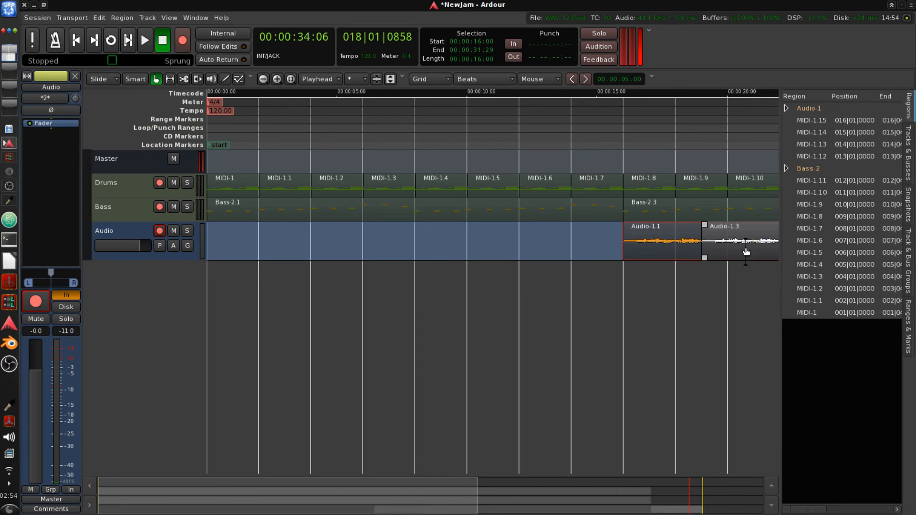
left_click_drag(421, 496, 532, 505)
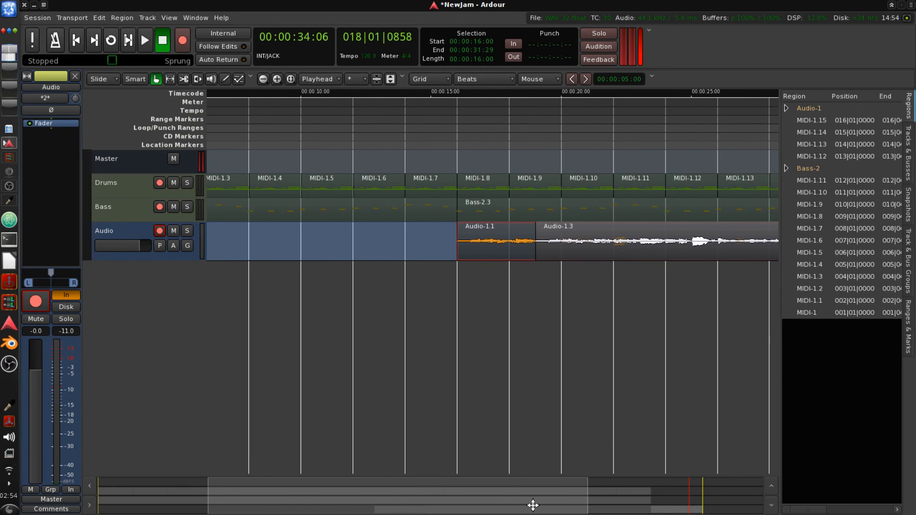
left_click_drag(576, 245, 157, 249)
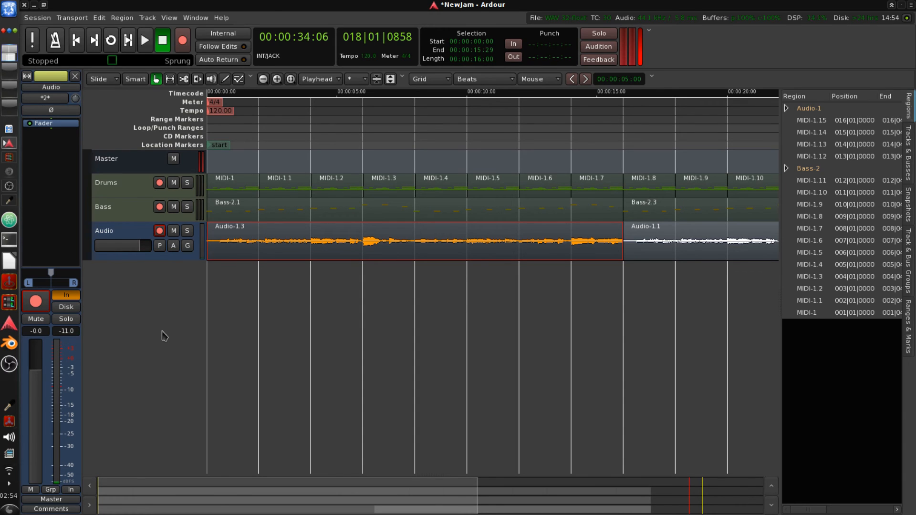
- Switch the Audio track to disk monitoring and play the arranged guitar with drums and bass from the start
key("Home")
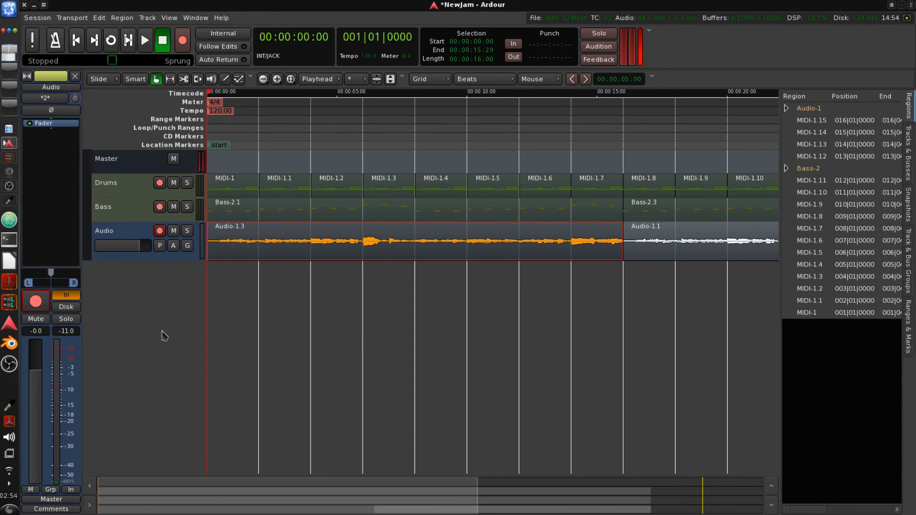
key("space")
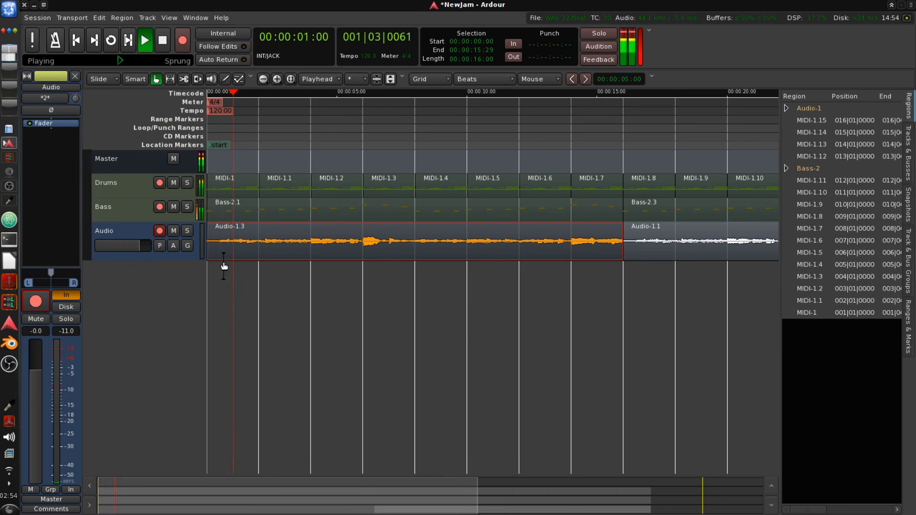
key("space")
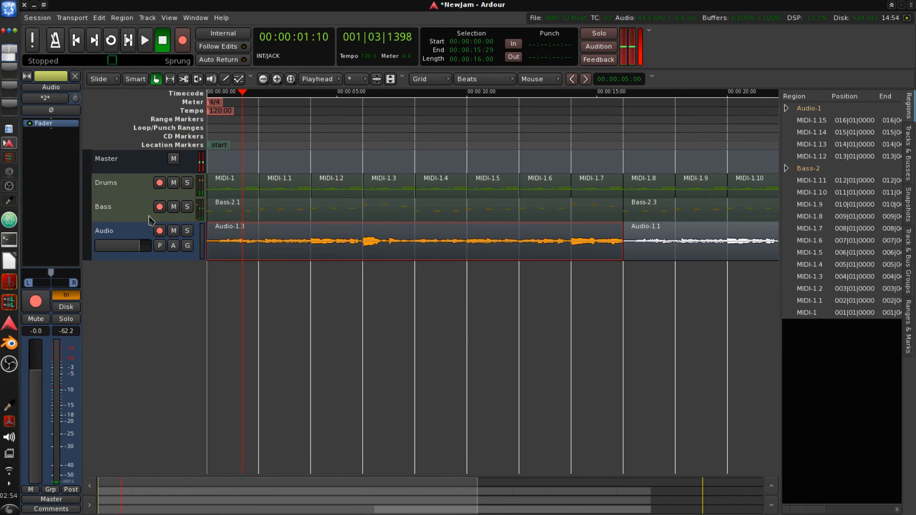
left_click(66, 307)
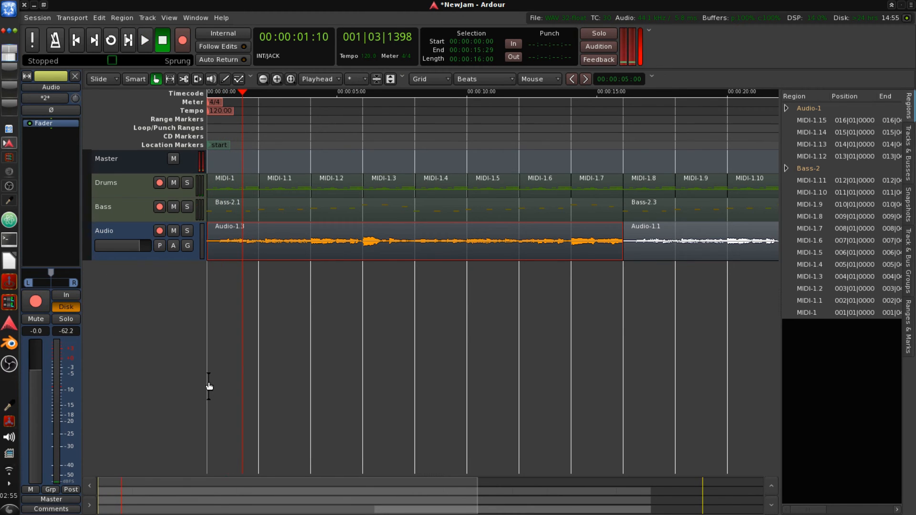
key("Home")
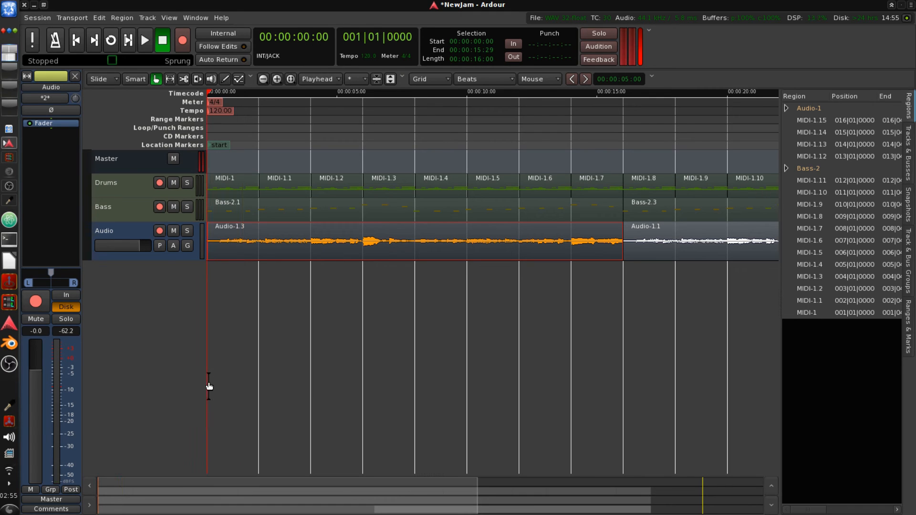
key("space")
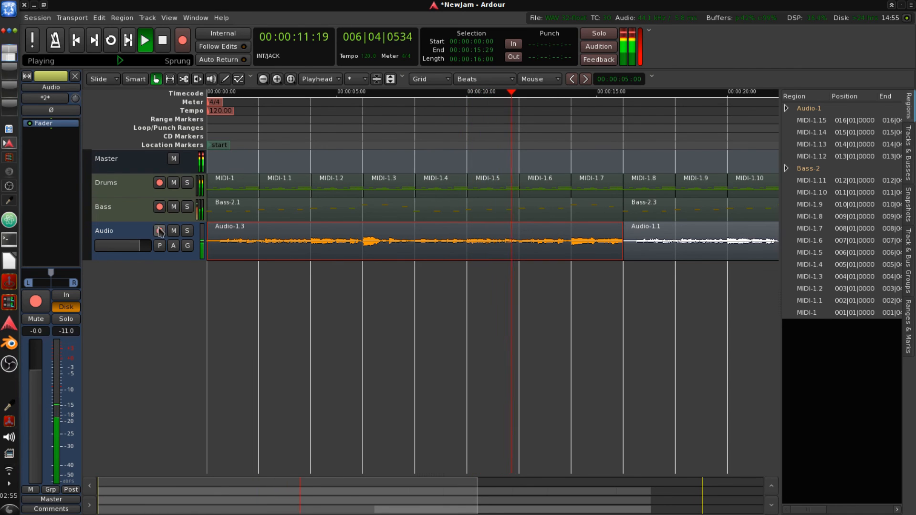
left_click(161, 47)
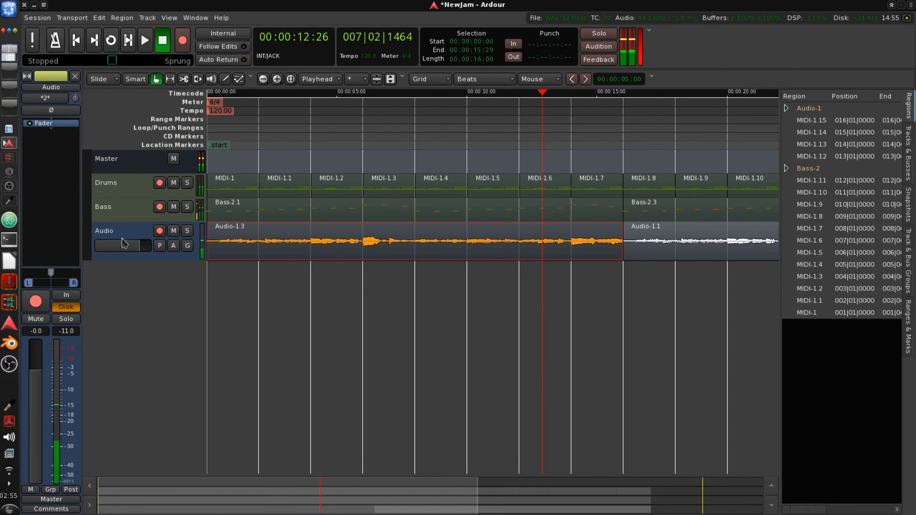
- Open the Mixer window to review the Drums, Bass and Audio strips, then close it
left_click(10, 144)
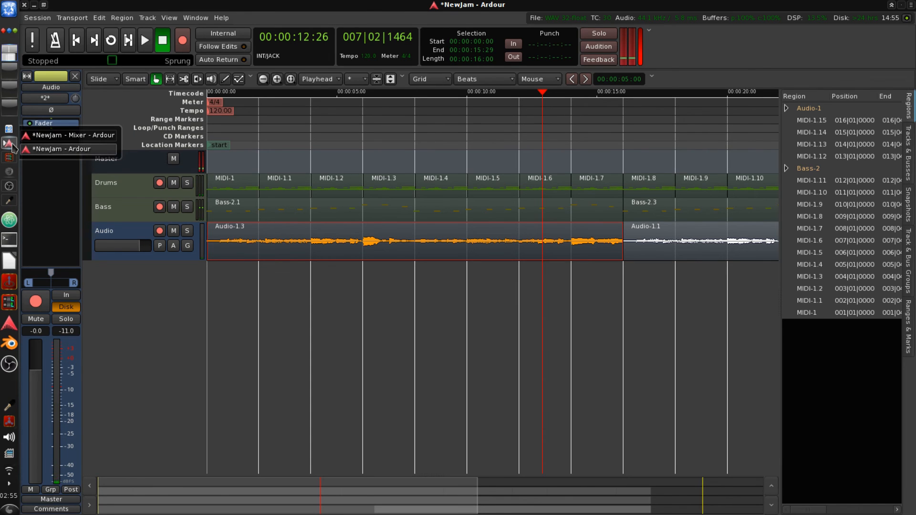
left_click(43, 136)
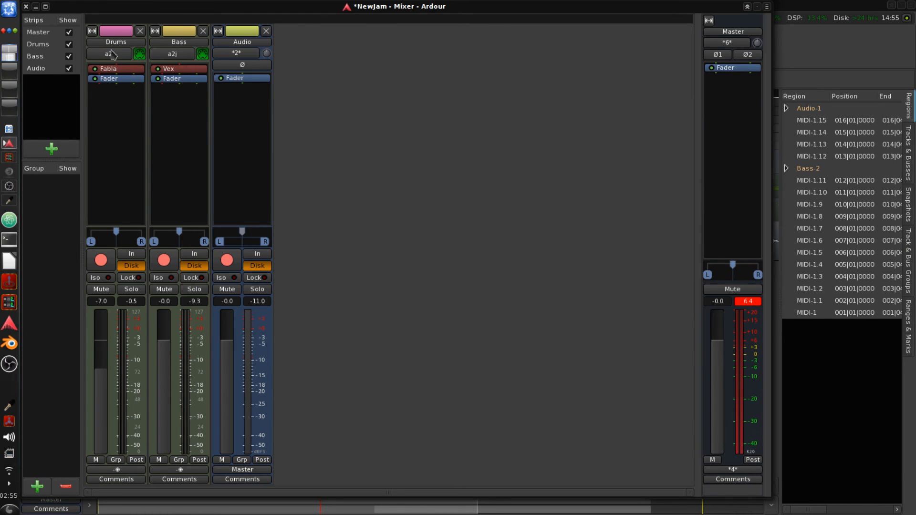
left_click(25, 6)
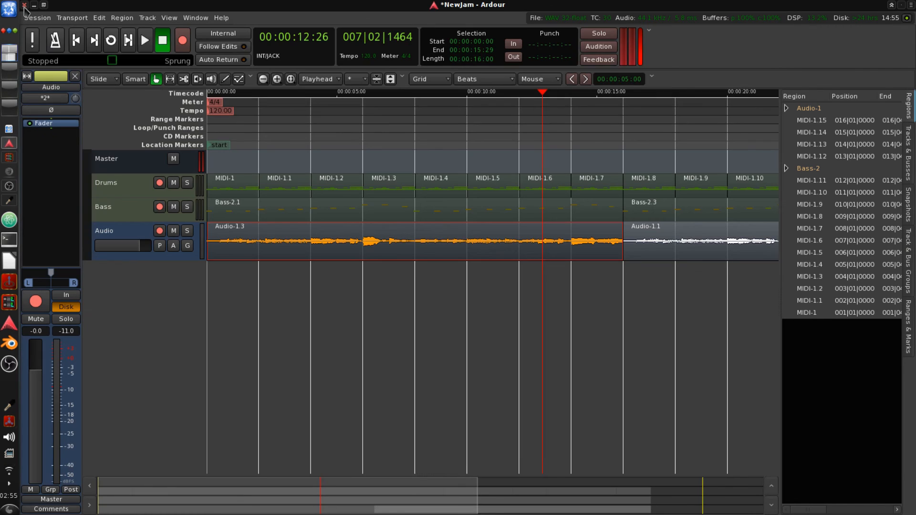
- Save the session and briefly open the Mixer window again before closing it
key("ctrl+s")
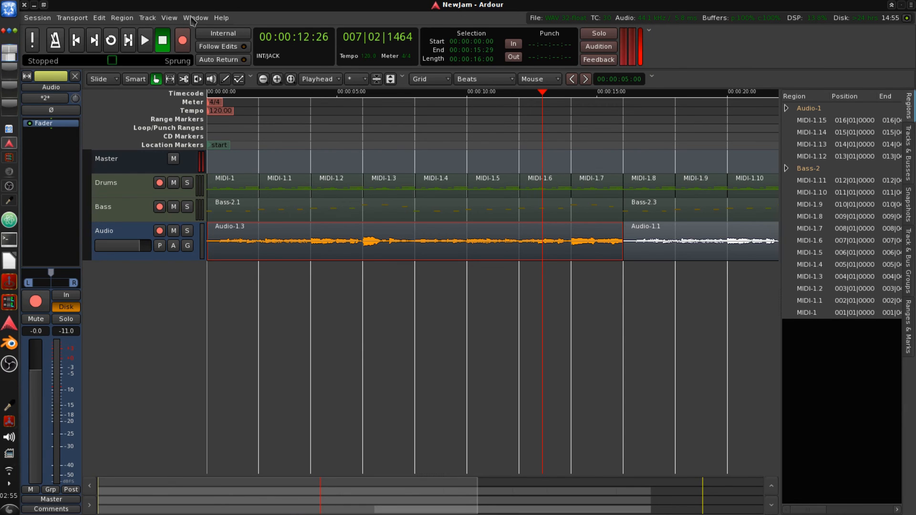
left_click(191, 18)
left_click(203, 50)
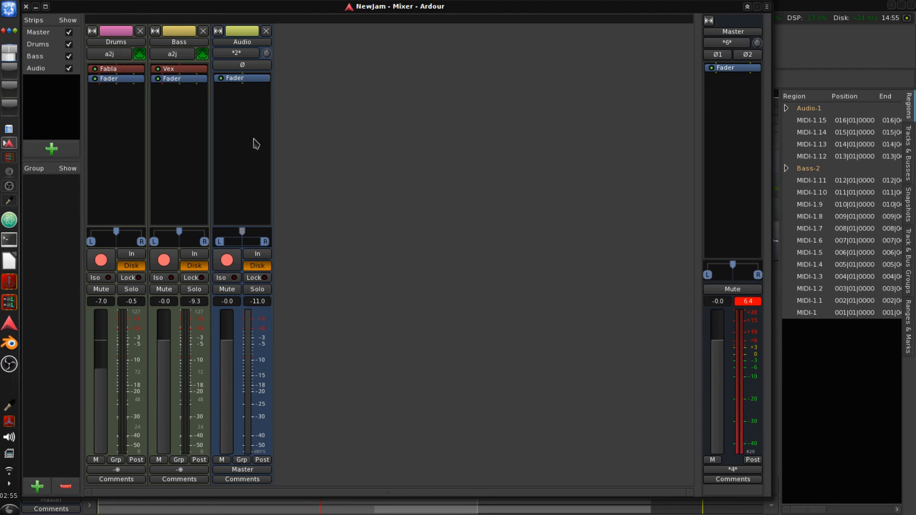
left_click(25, 6)
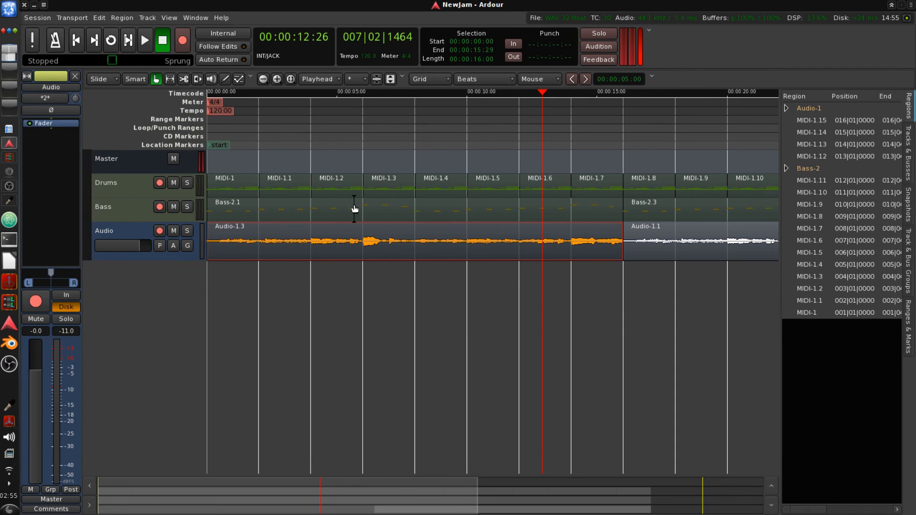
left_click(239, 80)
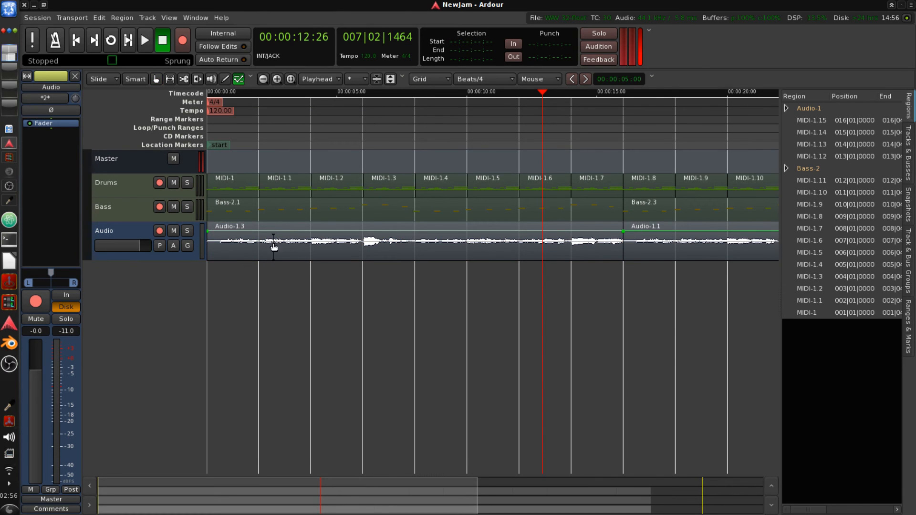
left_click(141, 236)
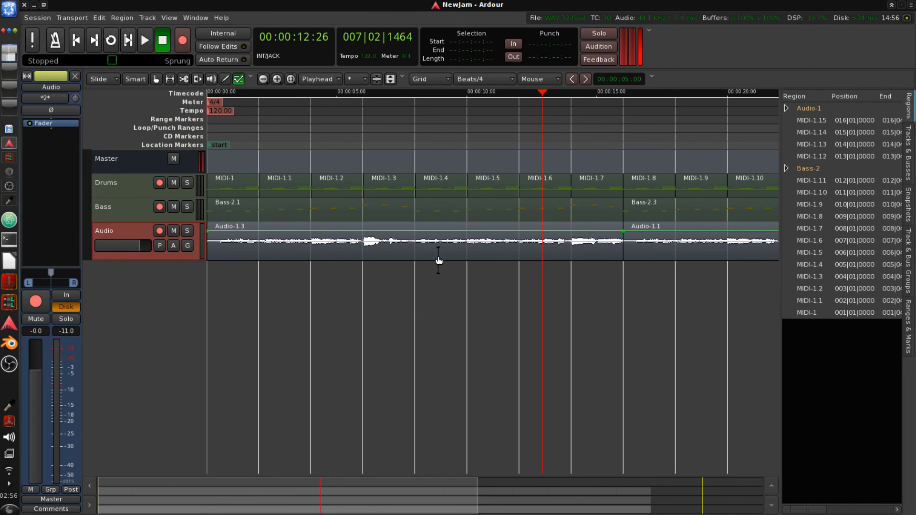
right_click(525, 247)
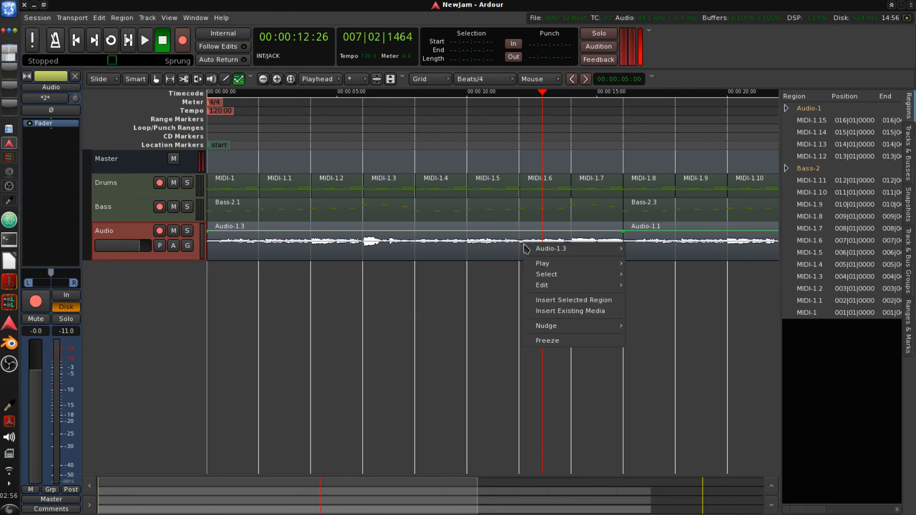
left_click(155, 79)
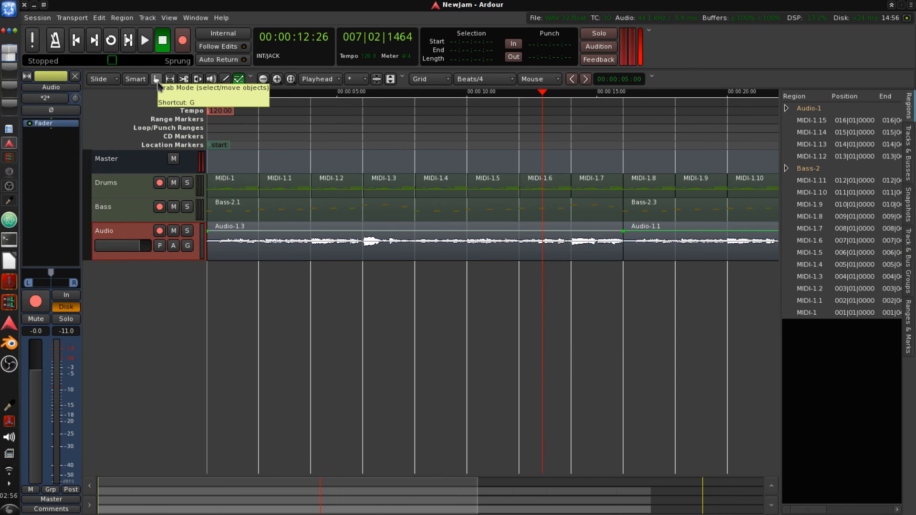
- Delete the first guitar region and move the remaining guitar region to the start of the session
right_click(279, 254)
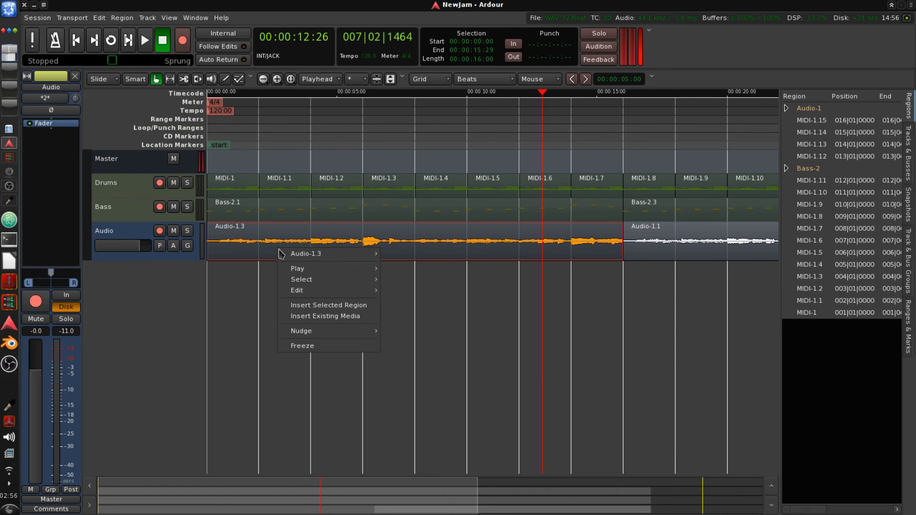
left_click(222, 276)
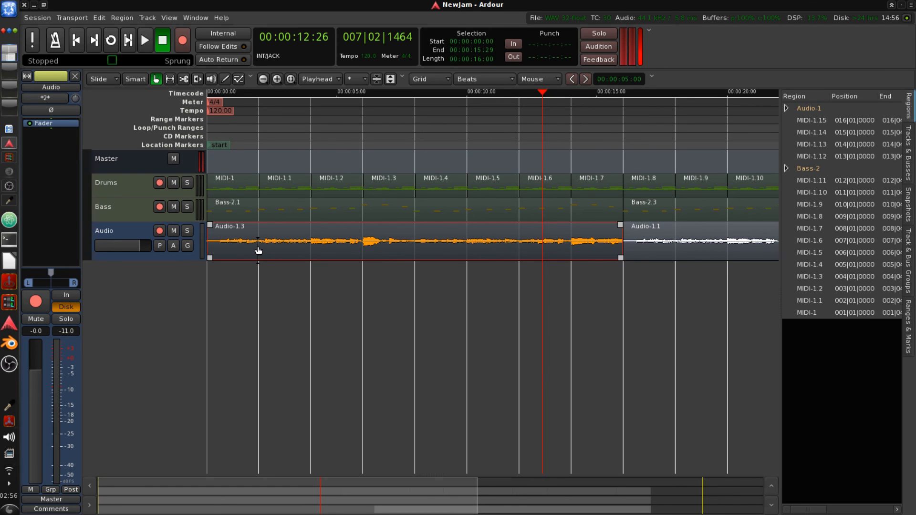
key("Delete")
left_click_drag(626, 238, 203, 233)
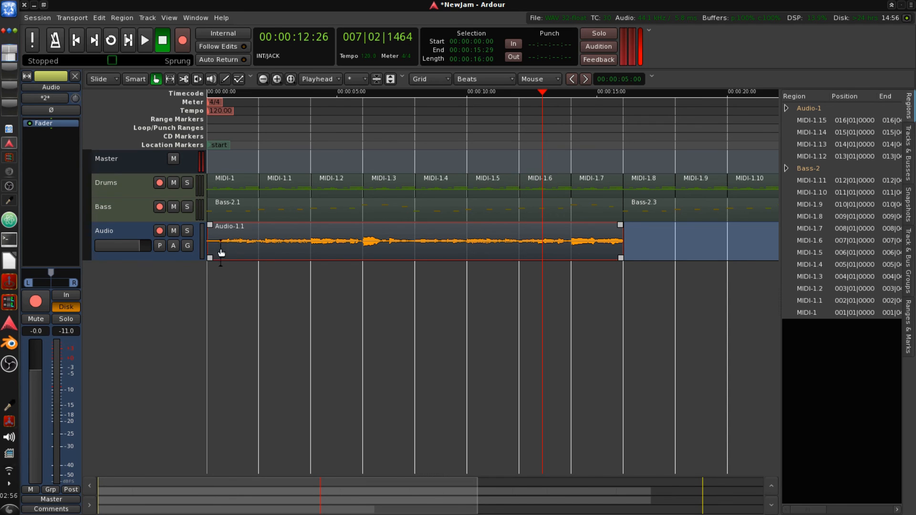
- Zoom in on the guitar region and enlarge the Audio track's height to show its gain line
left_click(124, 236)
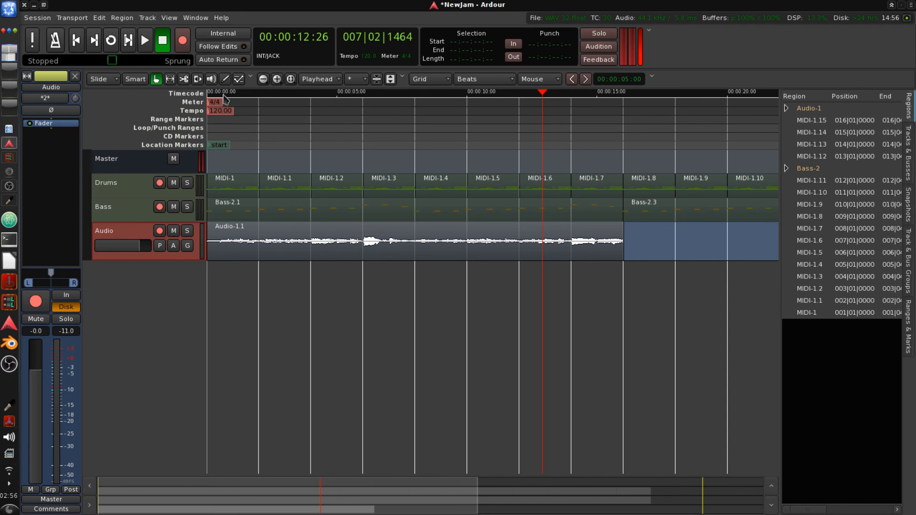
left_click(238, 79)
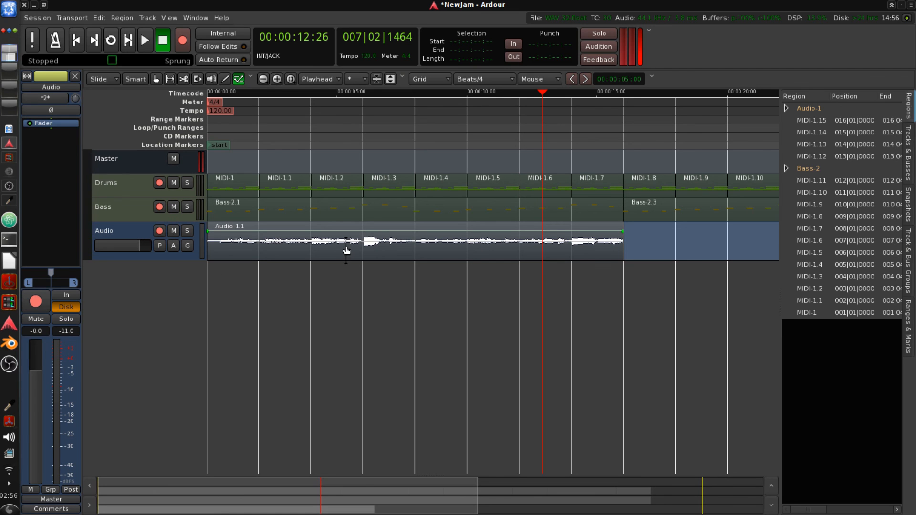
scroll(367, 248, "up", 1)
scroll(368, 247, "down", 1)
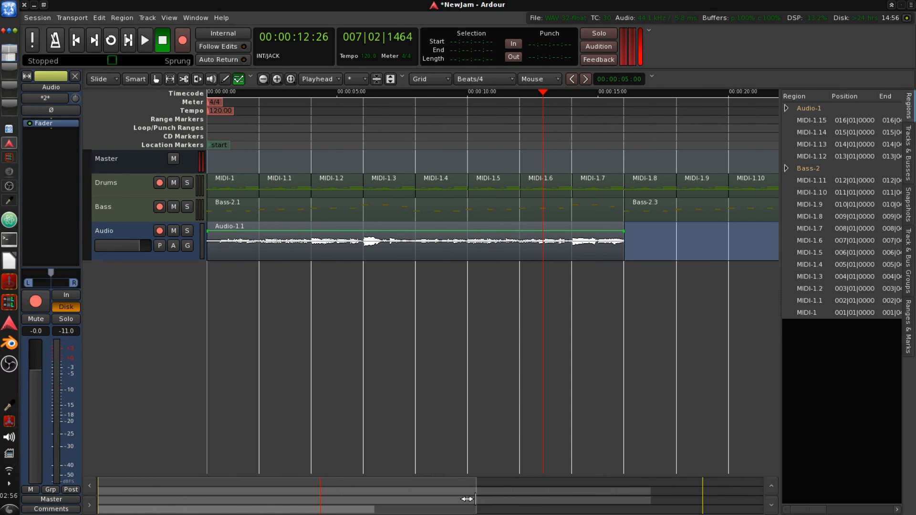
left_click_drag(470, 499, 367, 502)
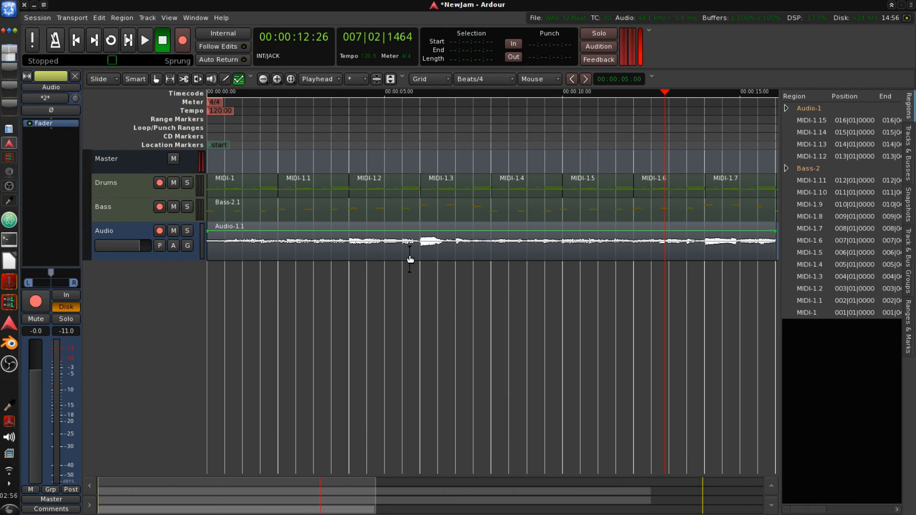
left_click(156, 79)
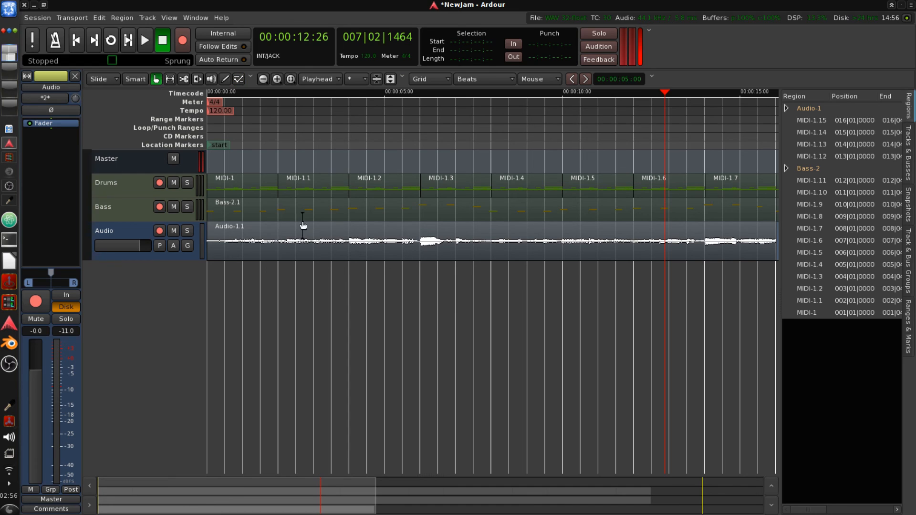
left_click(362, 241)
left_click(239, 79)
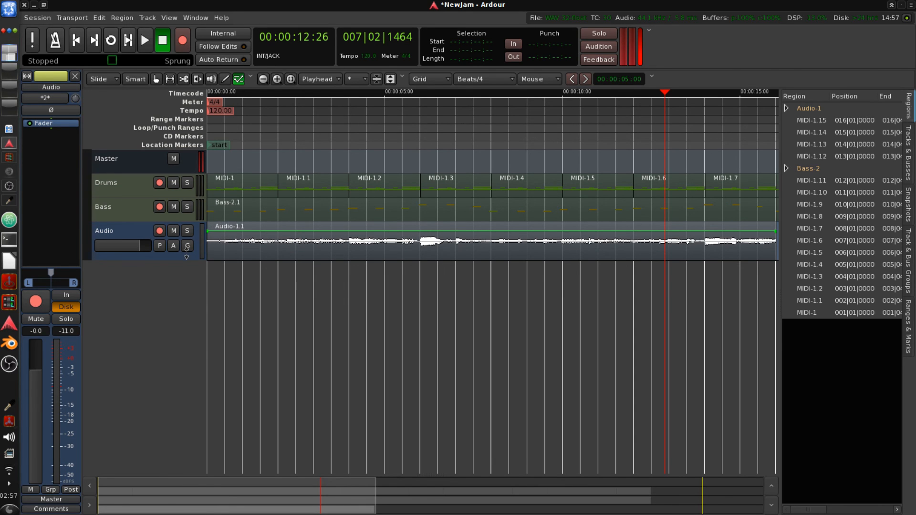
left_click_drag(209, 261, 208, 347)
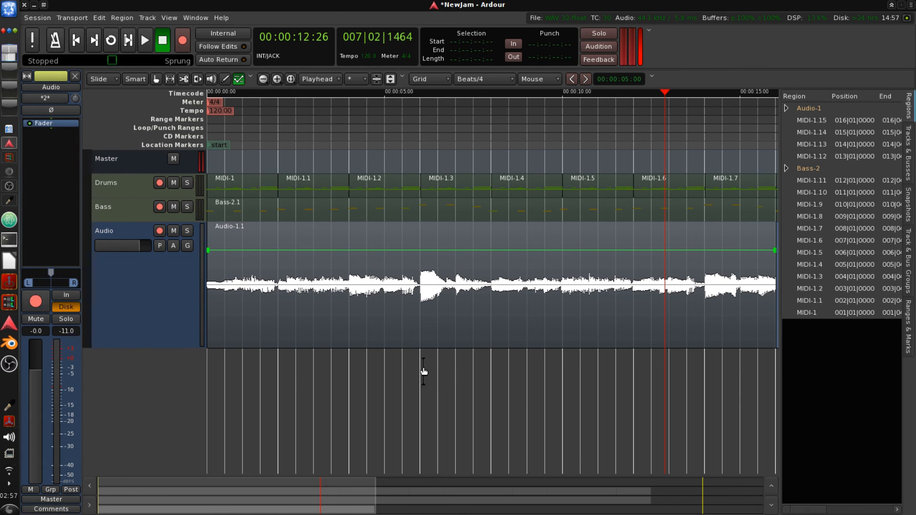
- Draw a dip in the guitar region's gain envelope between about 6 and 8 seconds
left_click(225, 79)
left_click(416, 248)
left_click(494, 250)
left_click(487, 250)
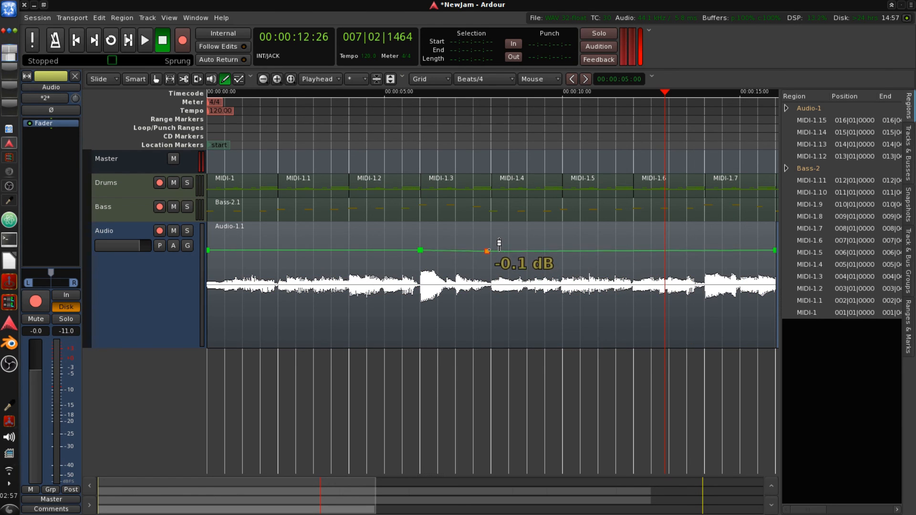
left_click_drag(499, 245, 501, 245)
left_click(454, 251)
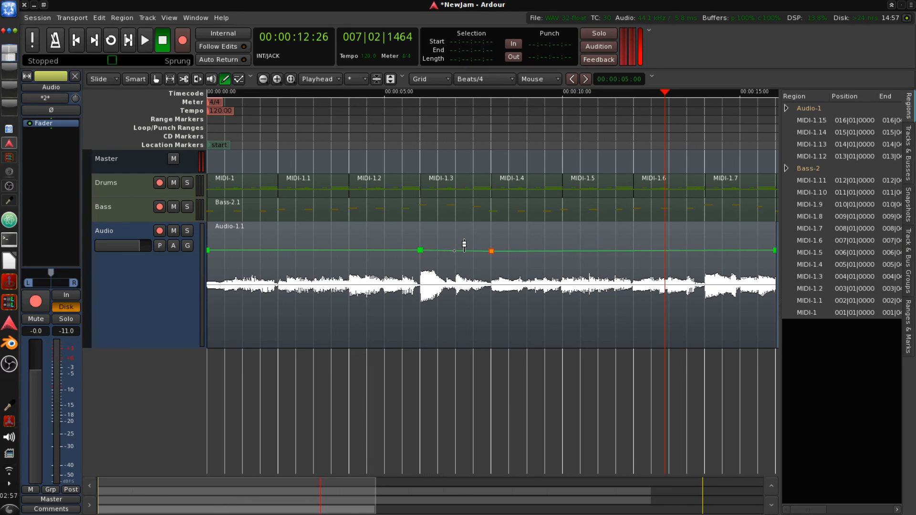
left_click(454, 251)
left_click(455, 250)
left_click(452, 250)
left_click(447, 250)
left_click(447, 249)
left_click(448, 250)
left_click(445, 250)
left_click(456, 255)
mouse_move(455, 255)
left_mouse_down()
mouse_move(421, 258)
mouse_move(431, 252)
left_mouse_up()
left_click(475, 253)
left_click(471, 253)
left_click_drag(483, 247, 496, 248)
left_click(487, 248)
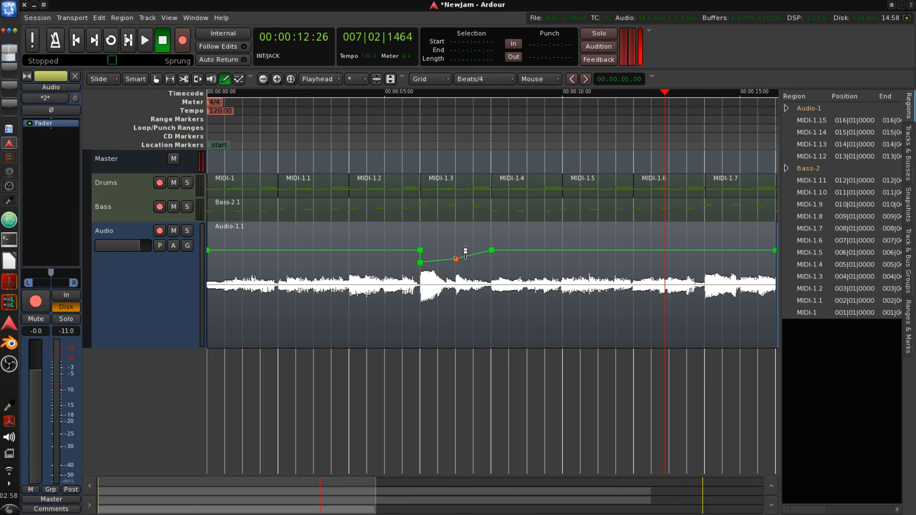
left_click_drag(463, 251, 501, 253)
left_click_drag(420, 262, 421, 261)
- Play back the session from about 5 seconds to hear the gain dip, then stop
left_click(409, 135)
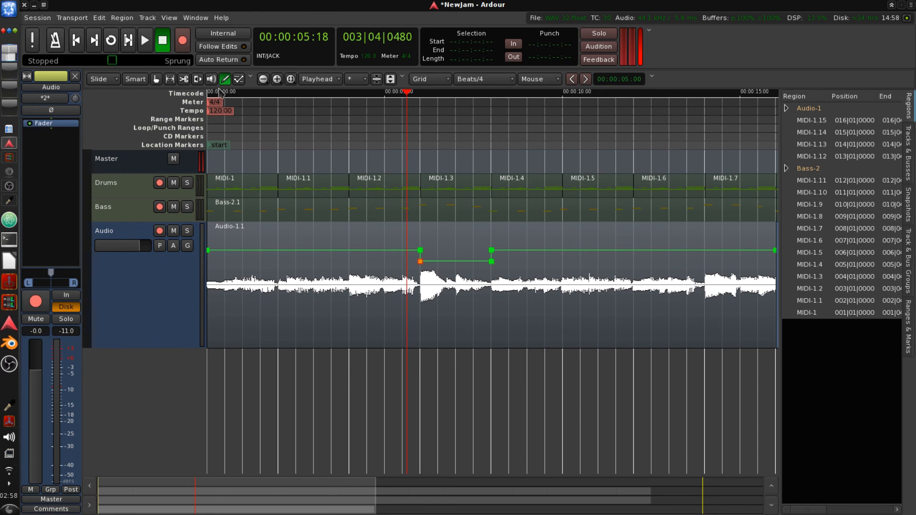
left_click(145, 40)
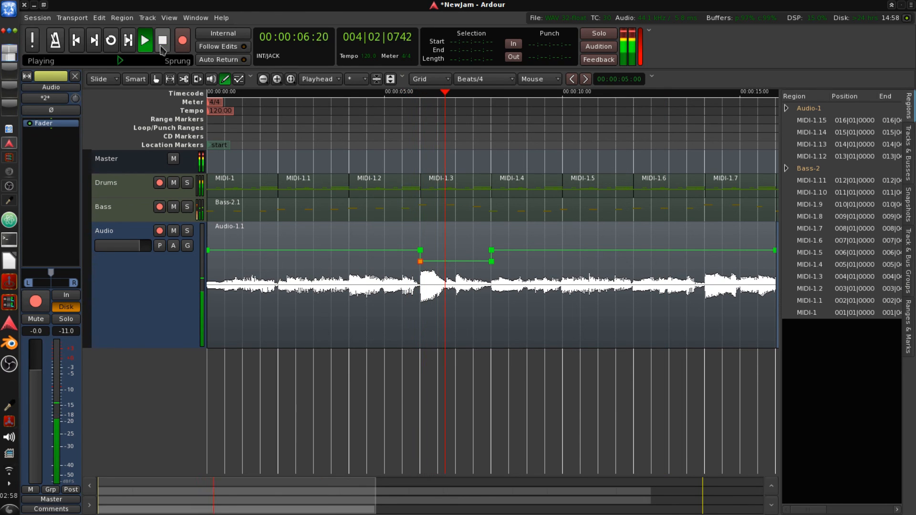
left_click(332, 135)
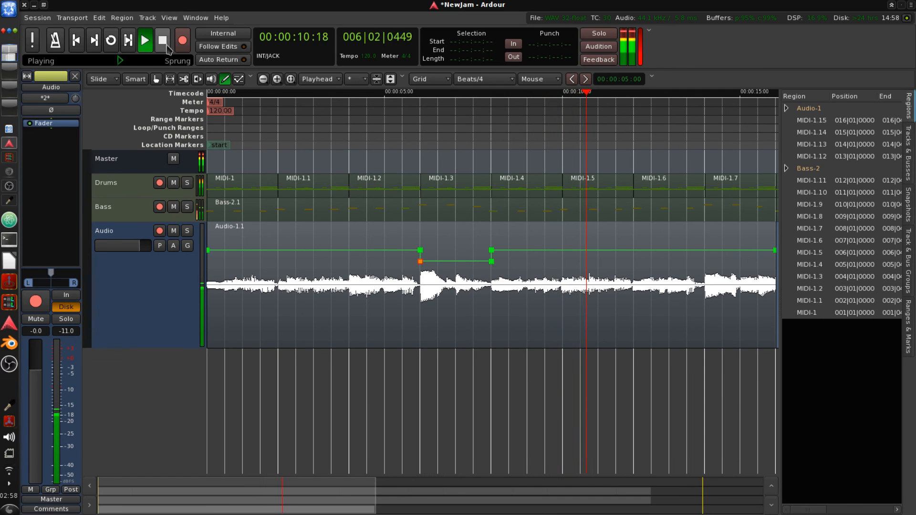
left_click(167, 46)
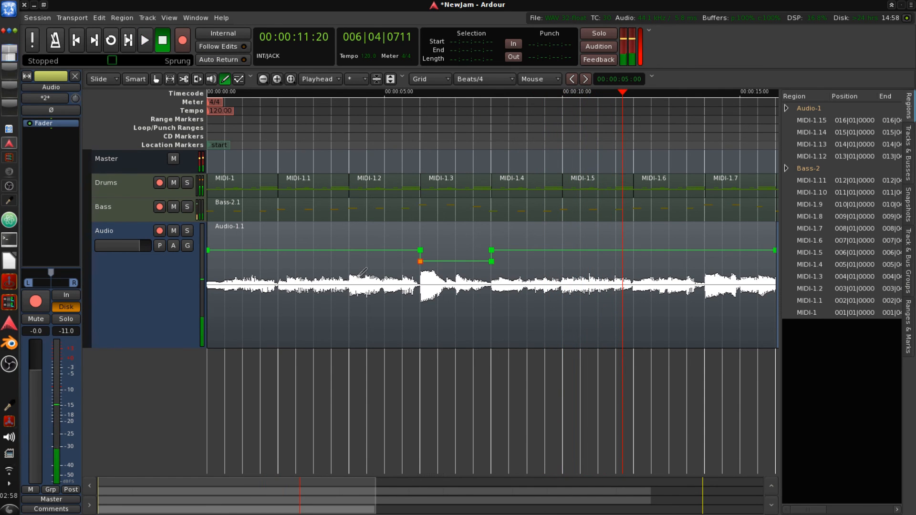
scroll(372, 252, "down", 3)
scroll(373, 252, "up", 3)
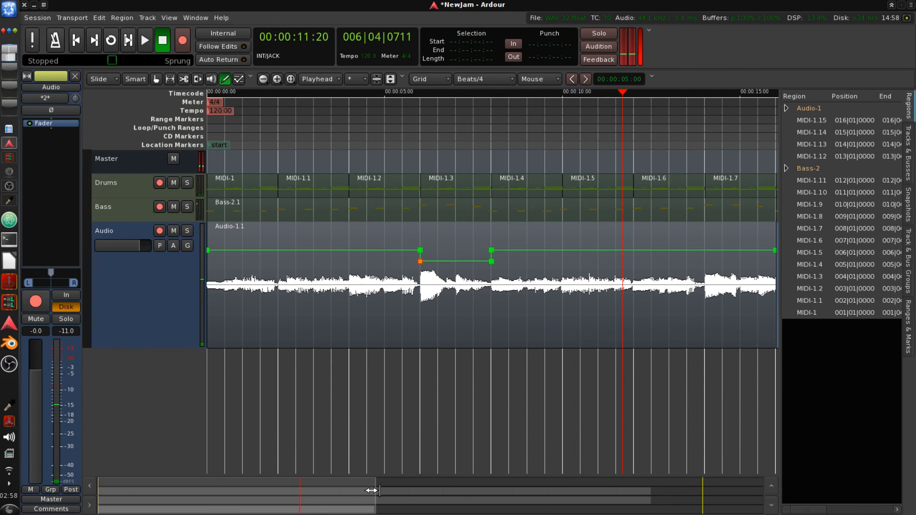
left_click_drag(377, 498, 551, 501)
left_click(413, 288)
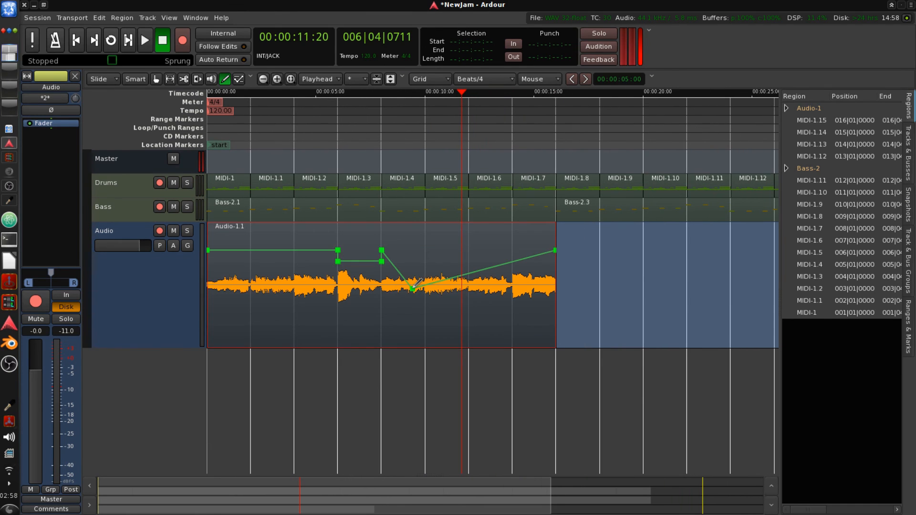
left_click_drag(413, 288, 412, 250)
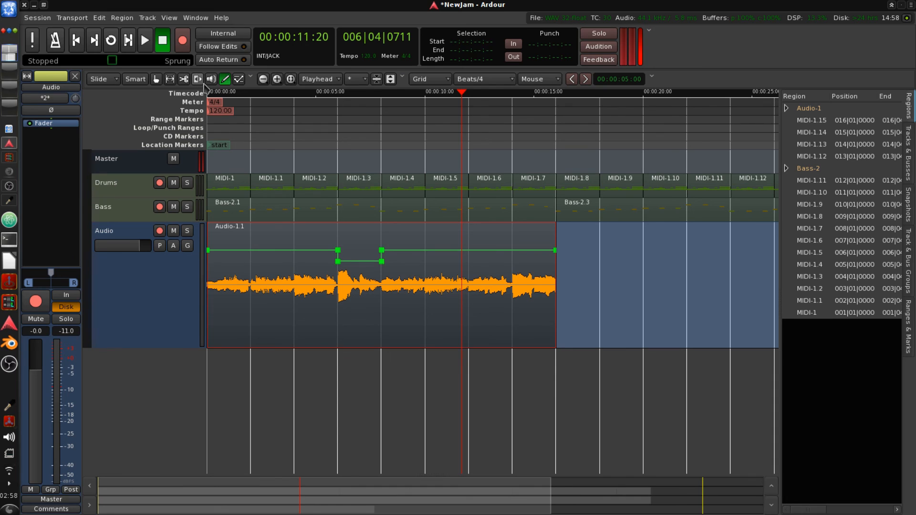
- Paste a copy of the guitar region at 16 seconds, directly after the first guitar region
left_click(157, 79)
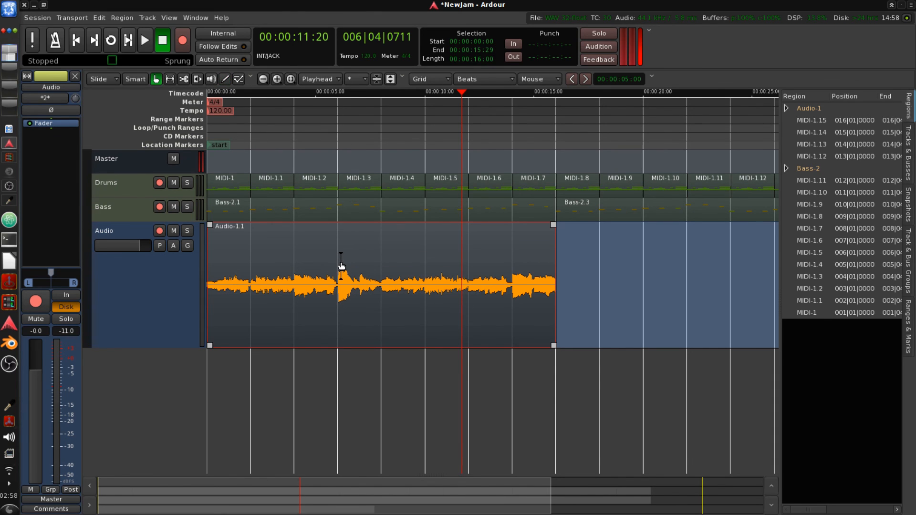
key("ctrl+v")
left_click_drag(494, 278, 629, 285)
- Play the session from near the start, shrink the Audio track back down, and stop playback
left_click_drag(394, 135, 129, 118)
left_click(144, 38)
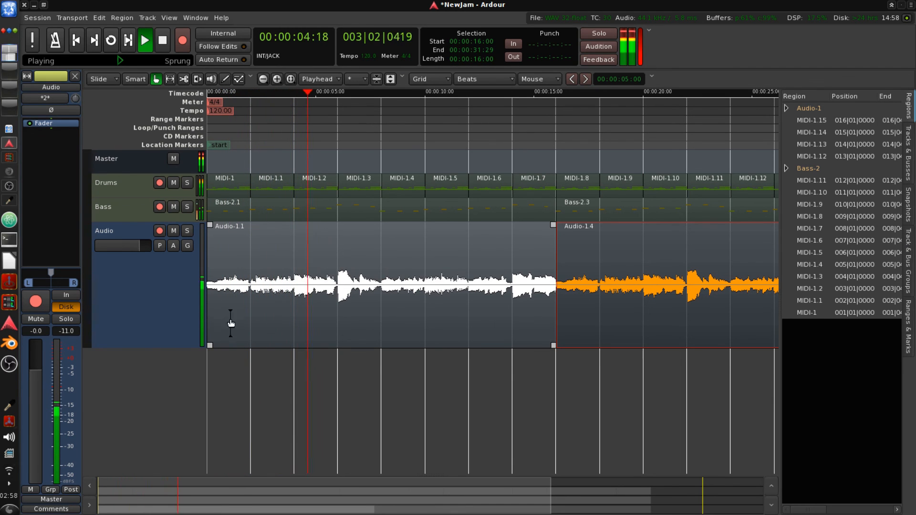
left_click_drag(180, 348, 178, 287)
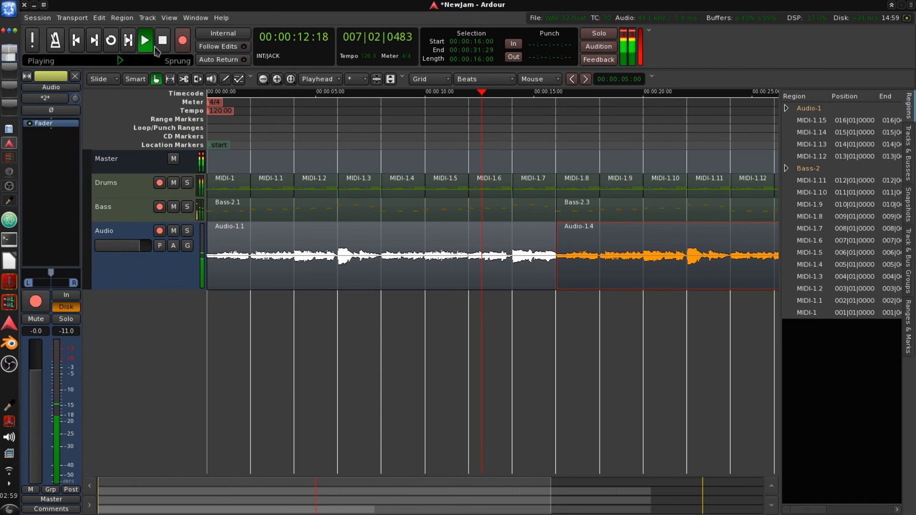
left_click(166, 49)
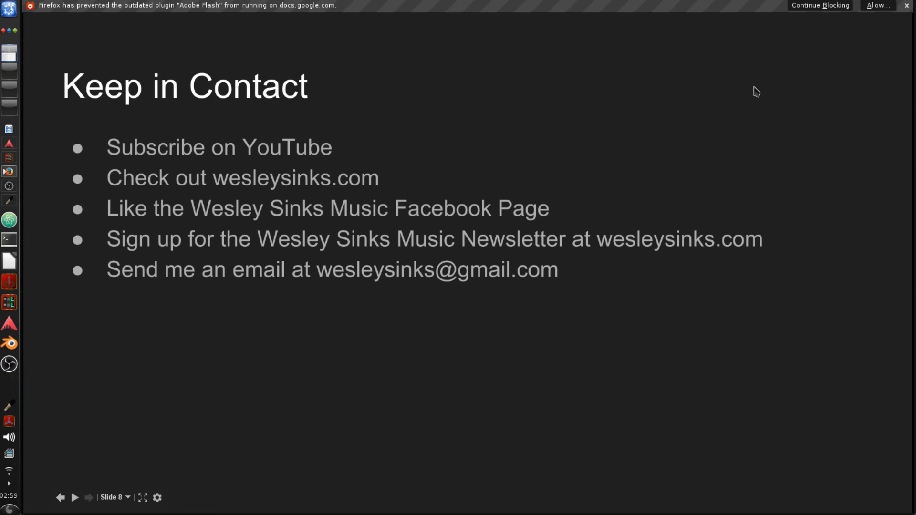